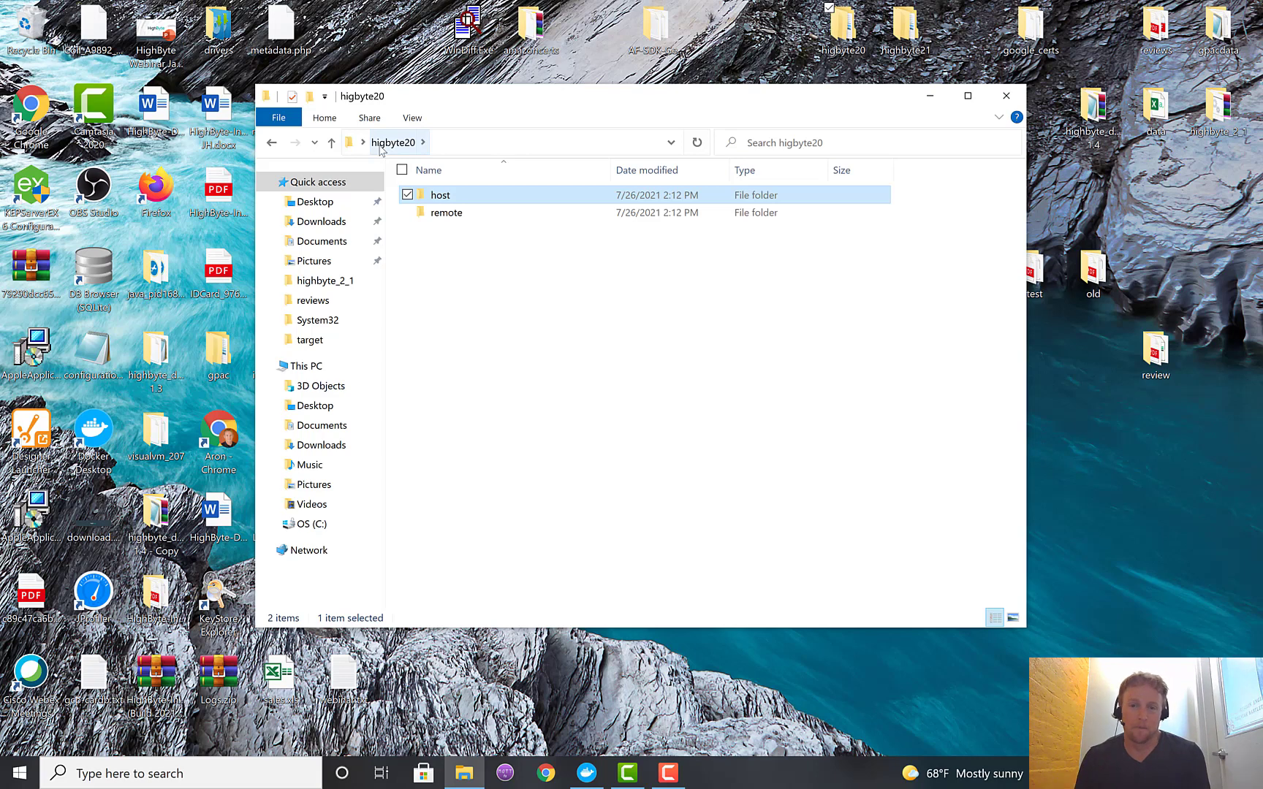
{"action": "left_click", "coordinate": [484, 338]}
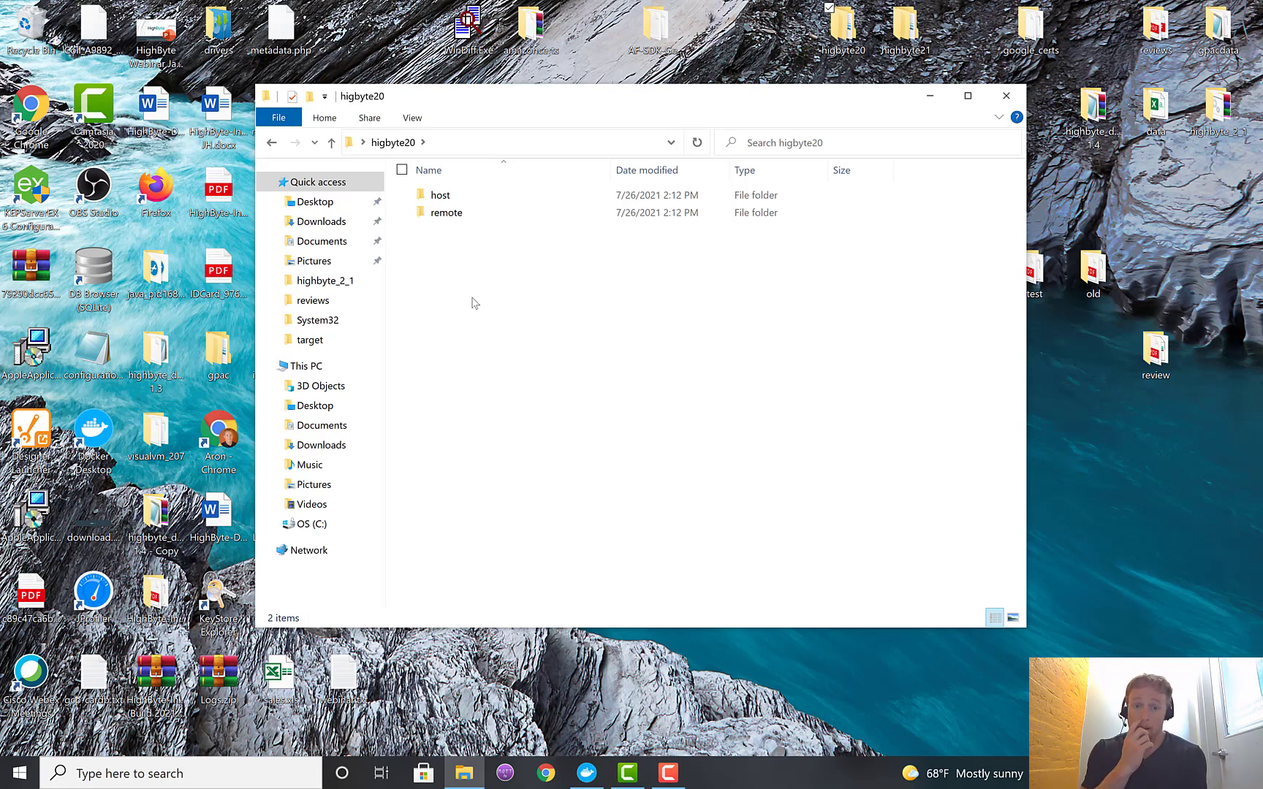
{"action": "left_click", "coordinate": [443, 195]}
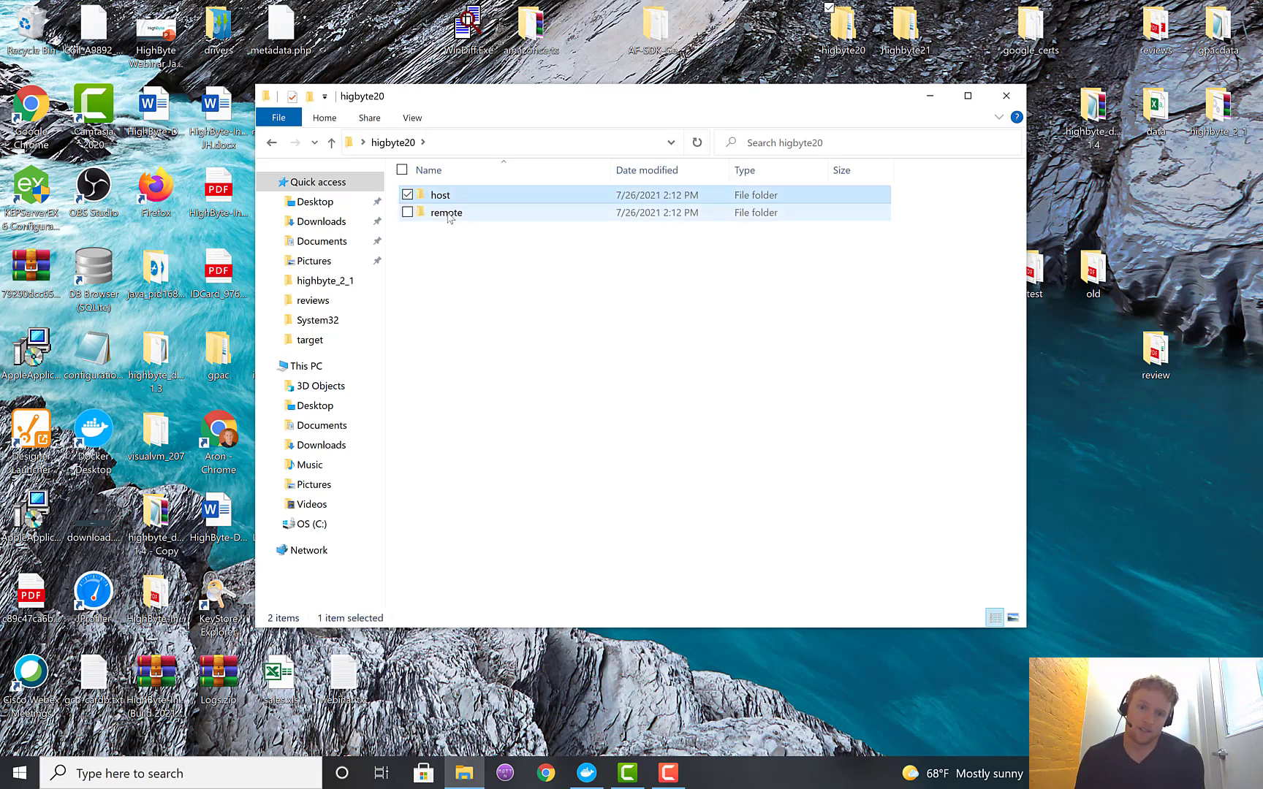
{"action": "left_click", "coordinate": [453, 213]}
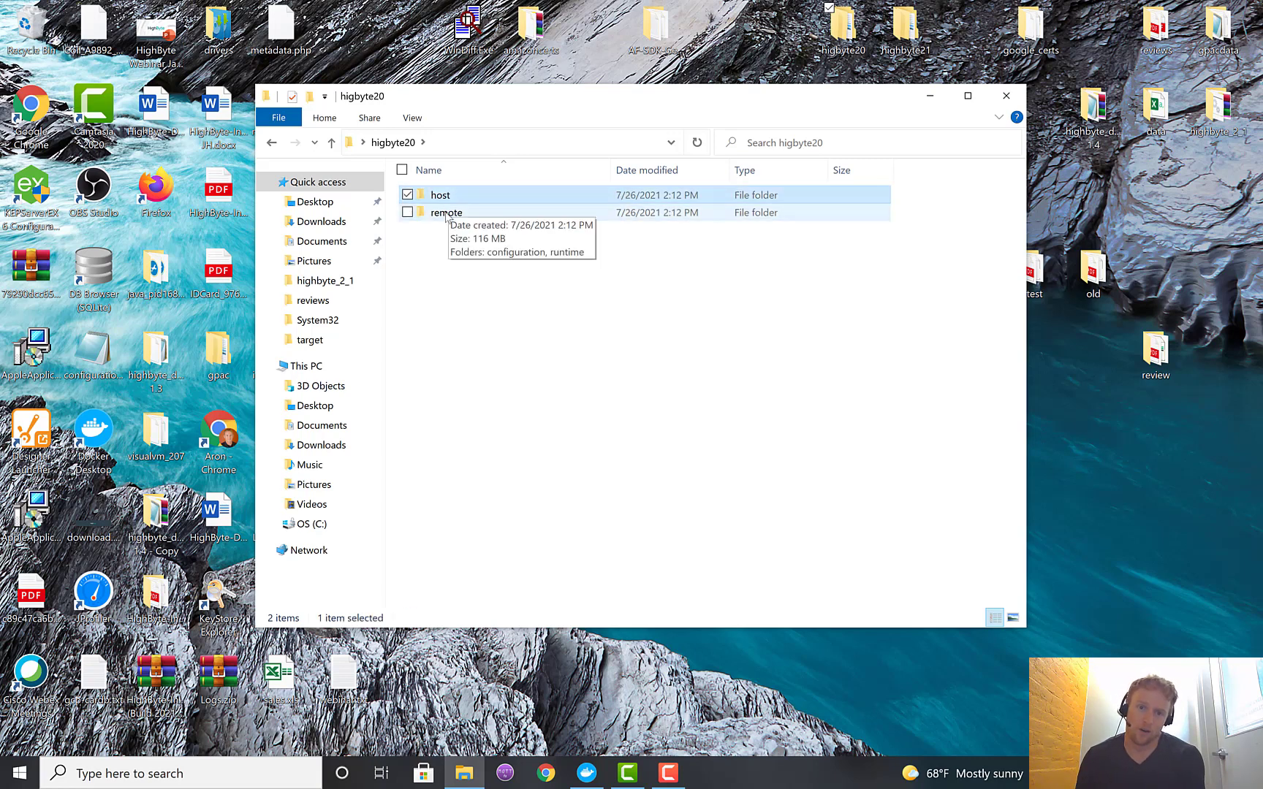
Start the host hub by running start-windows.bat from the host runtime folder
{"action": "double_click", "coordinate": [451, 197]}
{"action": "double_click", "coordinate": [445, 213]}
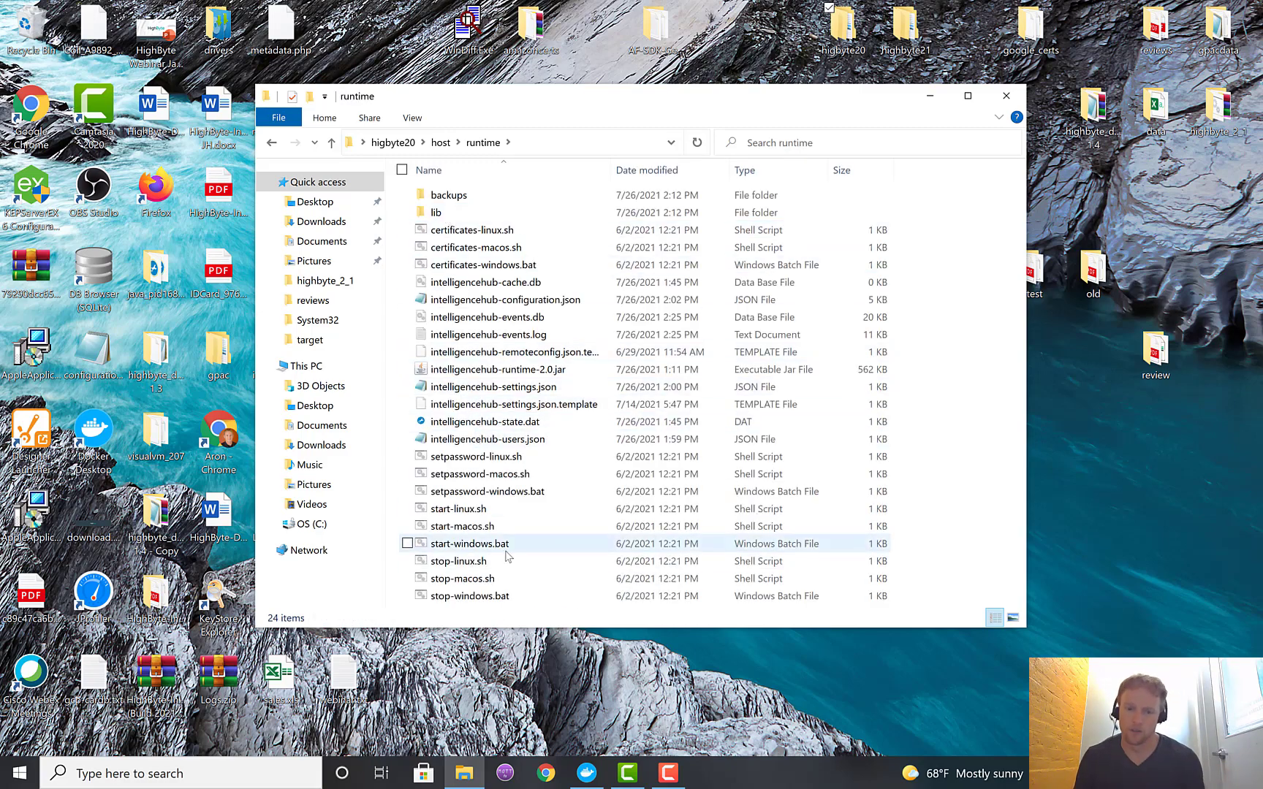
{"action": "left_click", "coordinate": [482, 553]}
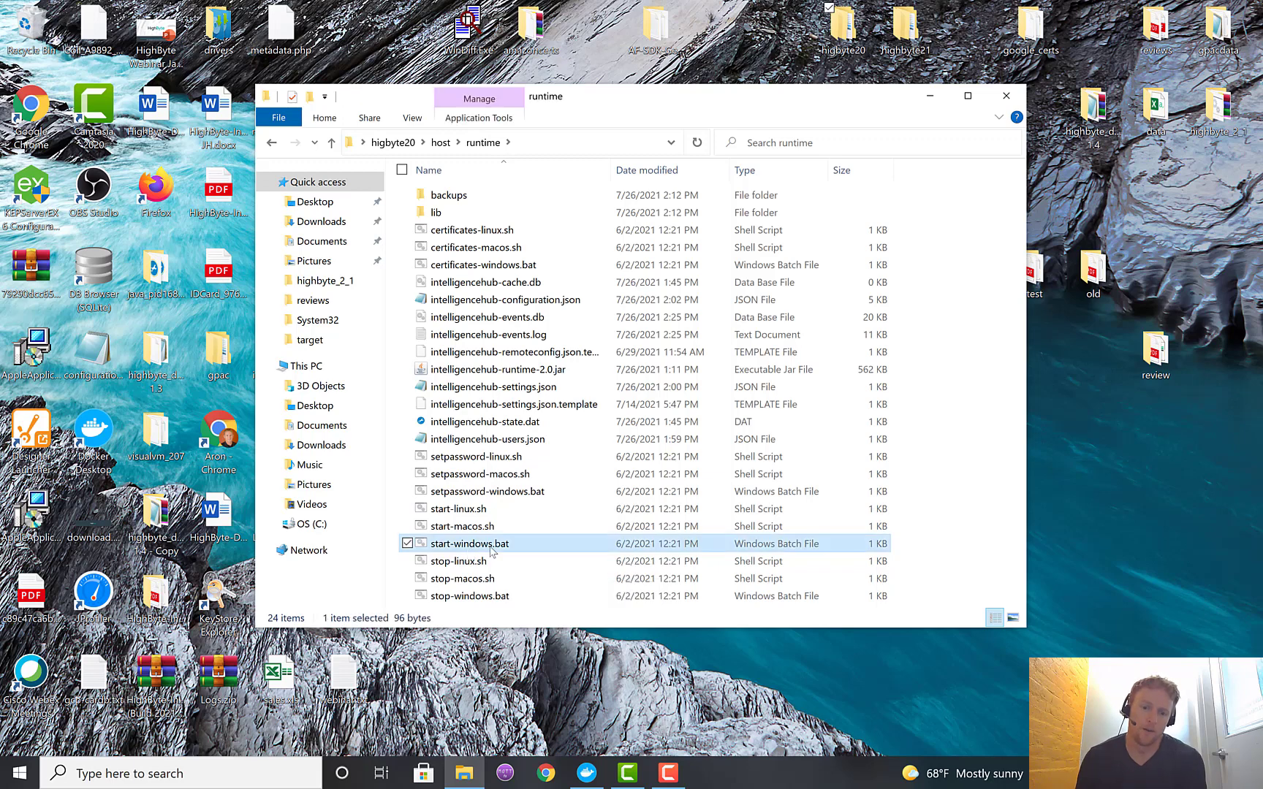
{"action": "double_click", "coordinate": [492, 552]}
{"action": "left_click", "coordinate": [852, 118]}
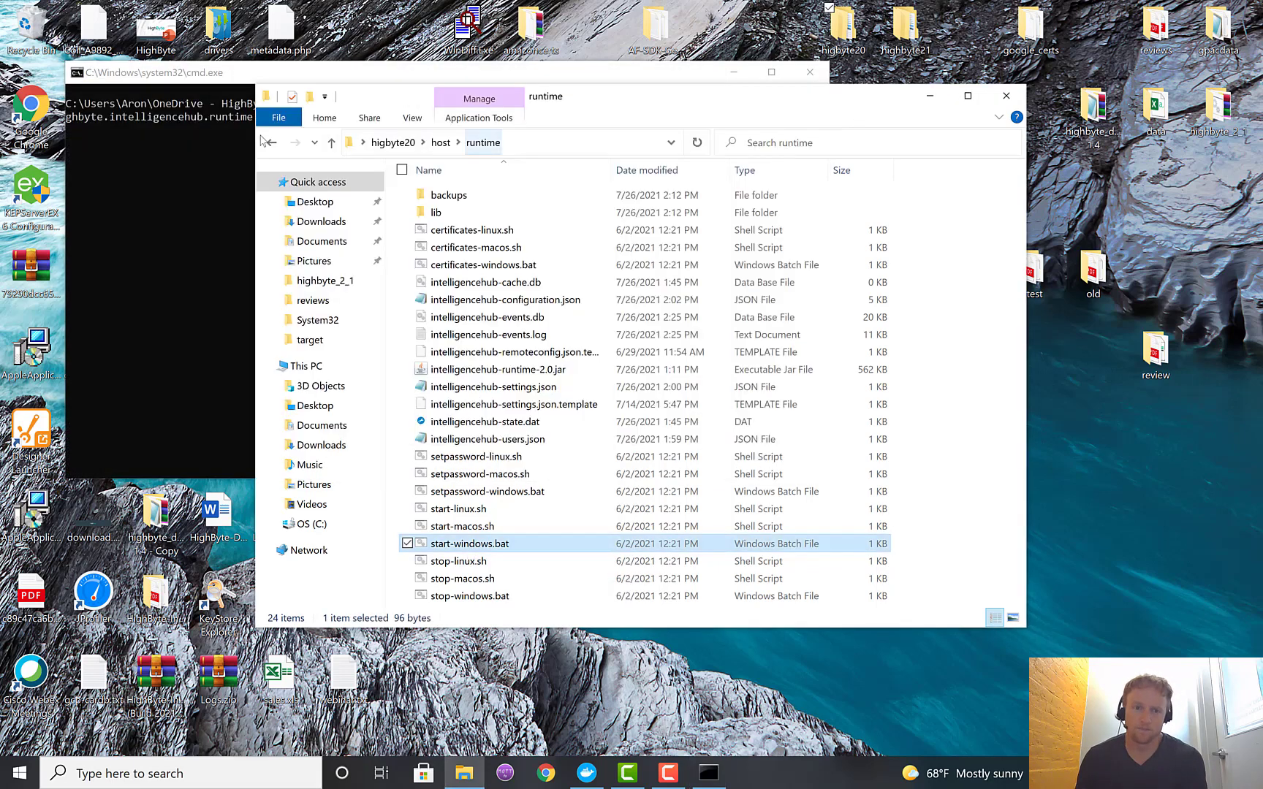
Start the remote hub by running start-windows.bat from the remote runtime folder
{"action": "left_click", "coordinate": [273, 143]}
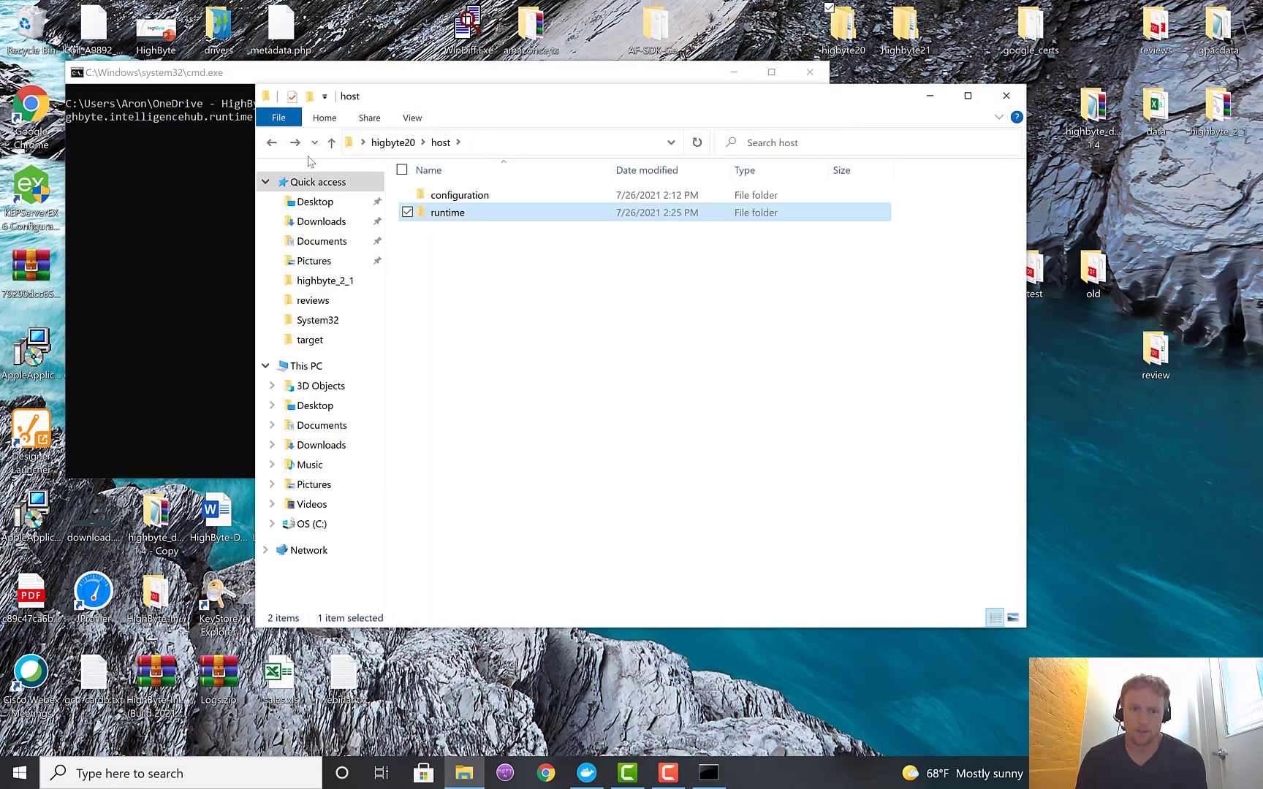
{"action": "left_click", "coordinate": [275, 145]}
{"action": "double_click", "coordinate": [460, 213]}
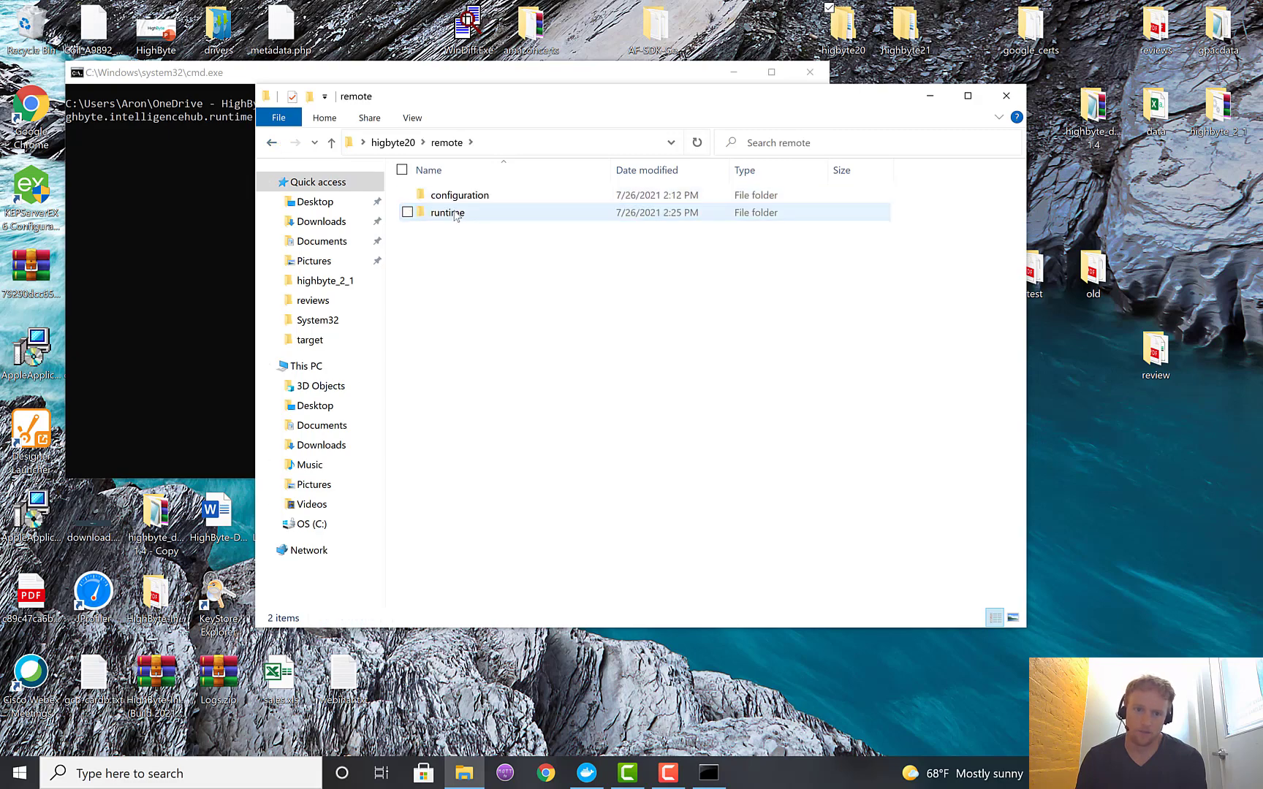
{"action": "double_click", "coordinate": [459, 214]}
{"action": "double_click", "coordinate": [479, 545]}
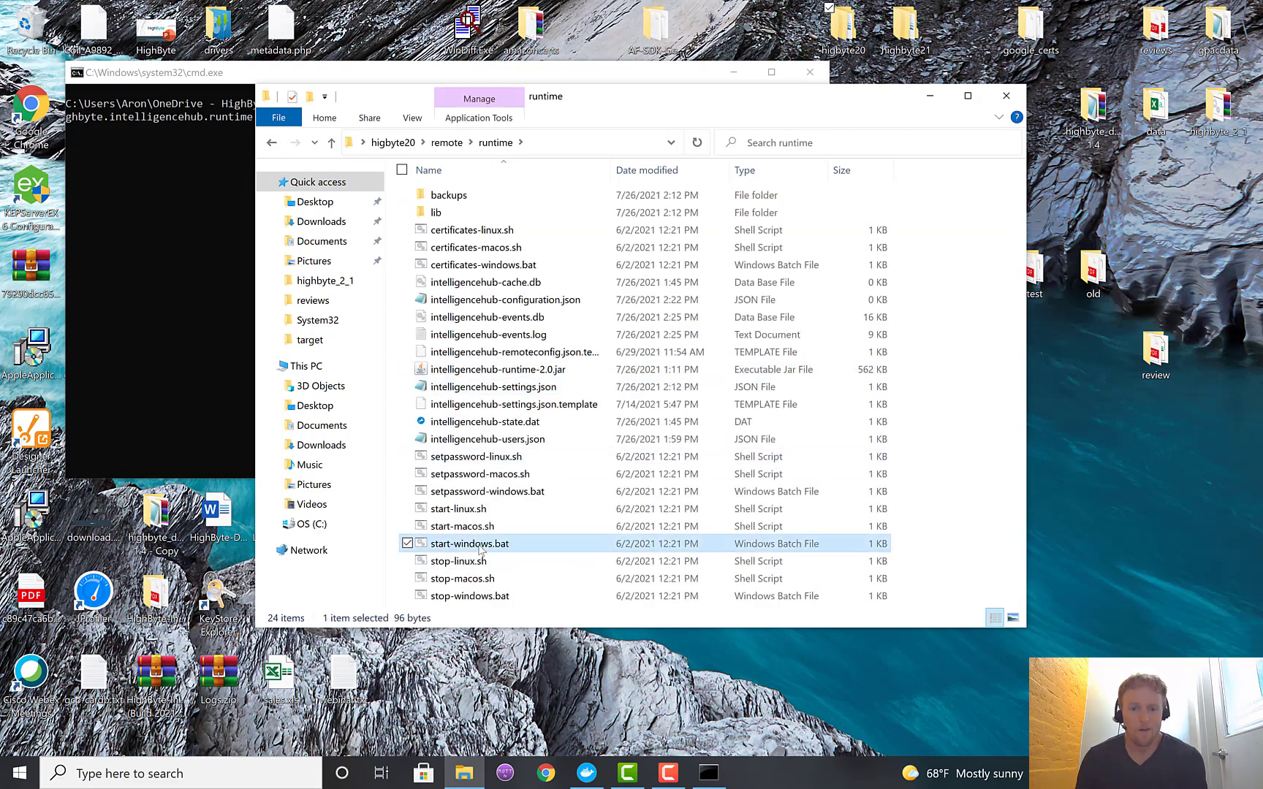
{"action": "left_click", "coordinate": [883, 110]}
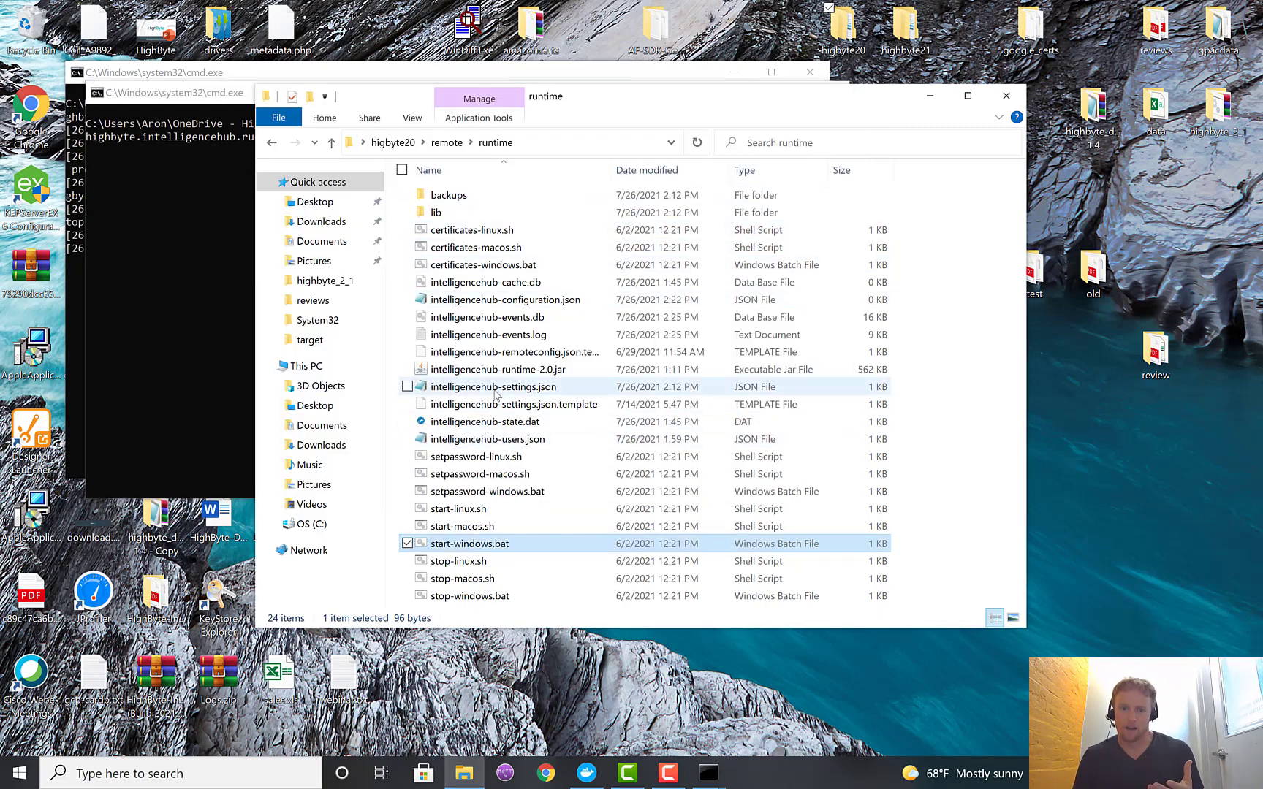
Open the remote runtime's intelligencehub-settings.json in Notepad++, check its port setting and minimise the editor
{"action": "left_click", "coordinate": [495, 391]}
{"action": "right_click", "coordinate": [494, 395]}
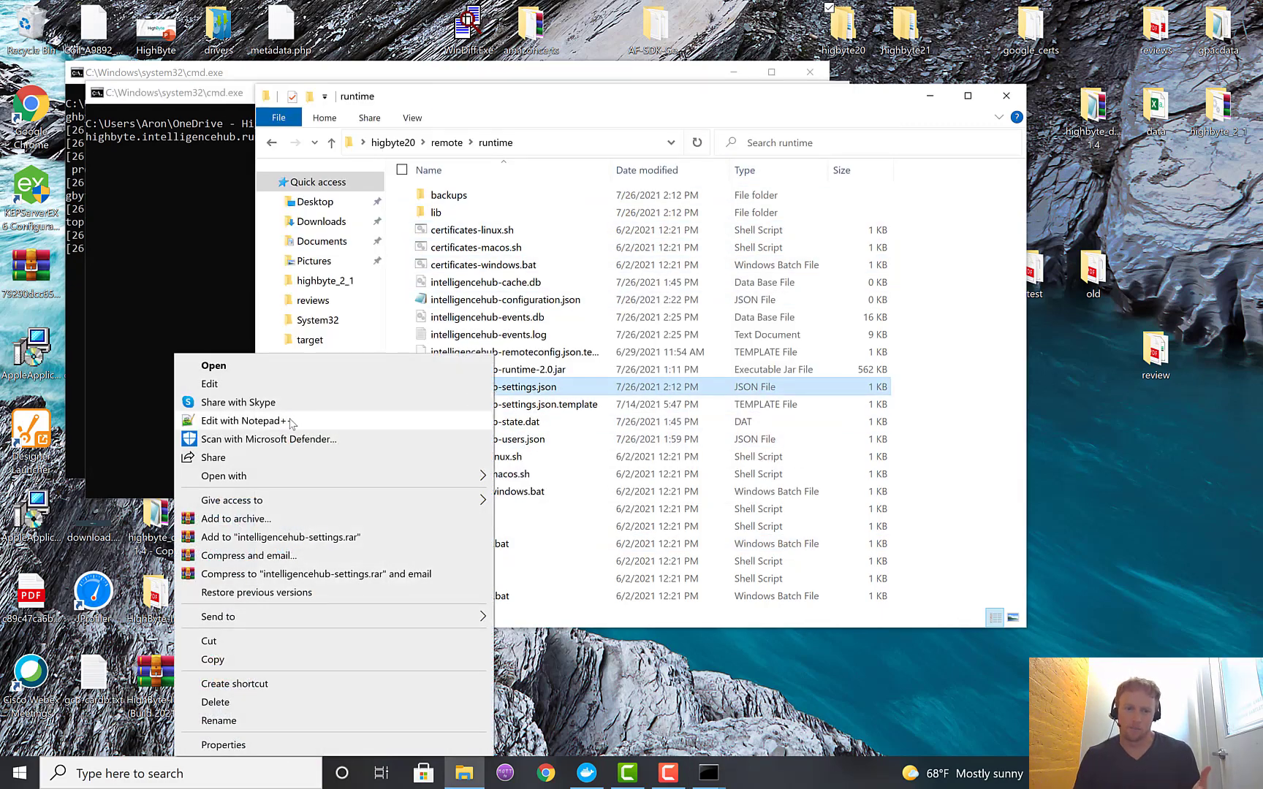
{"action": "left_click", "coordinate": [291, 423]}
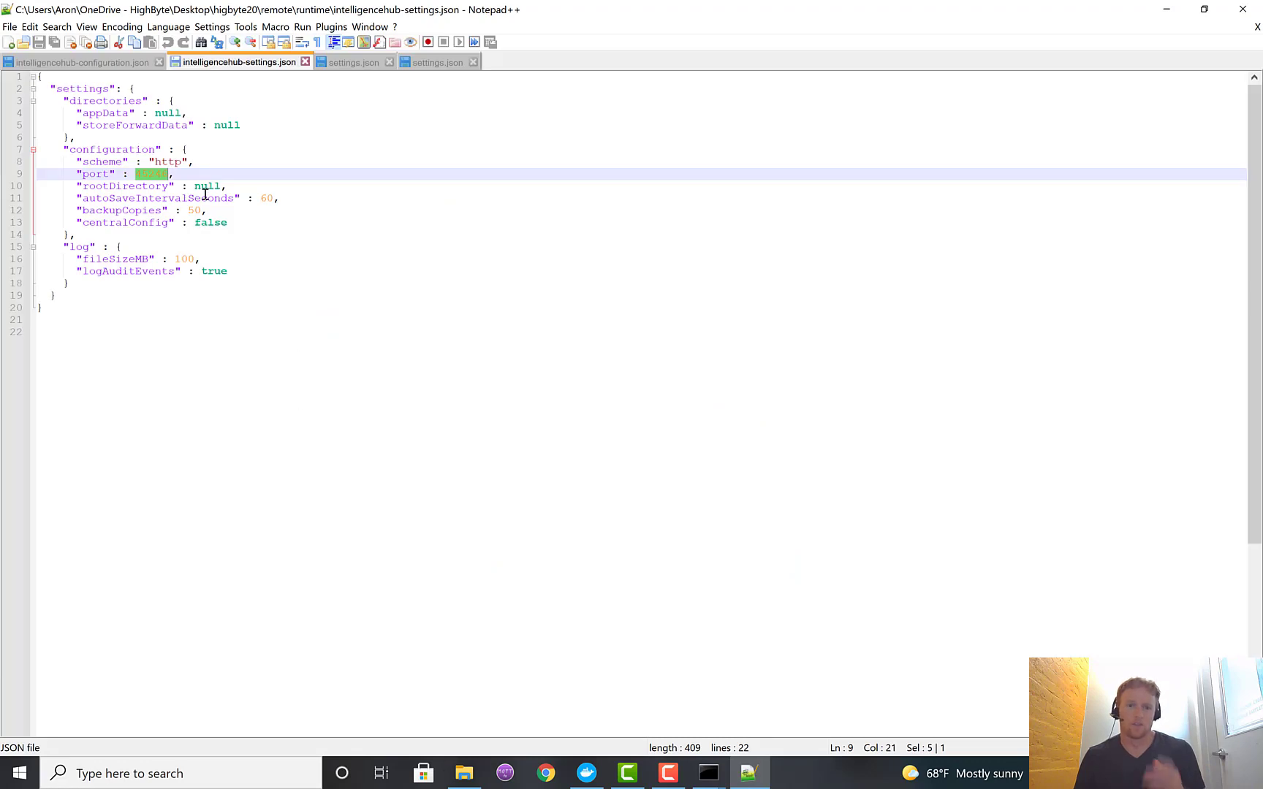
{"action": "left_click_drag", "start_coordinate": [141, 175], "coordinate": [154, 175]}
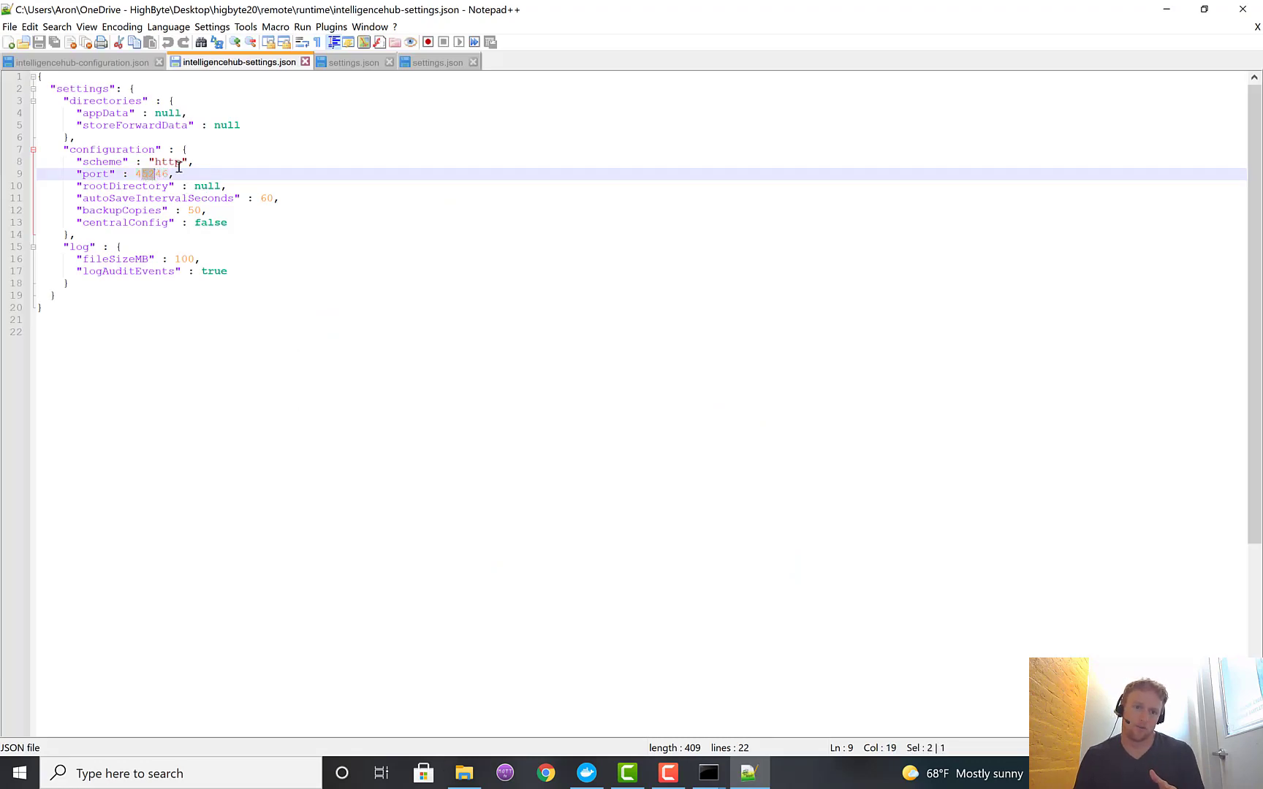
{"action": "left_click", "coordinate": [1170, 10]}
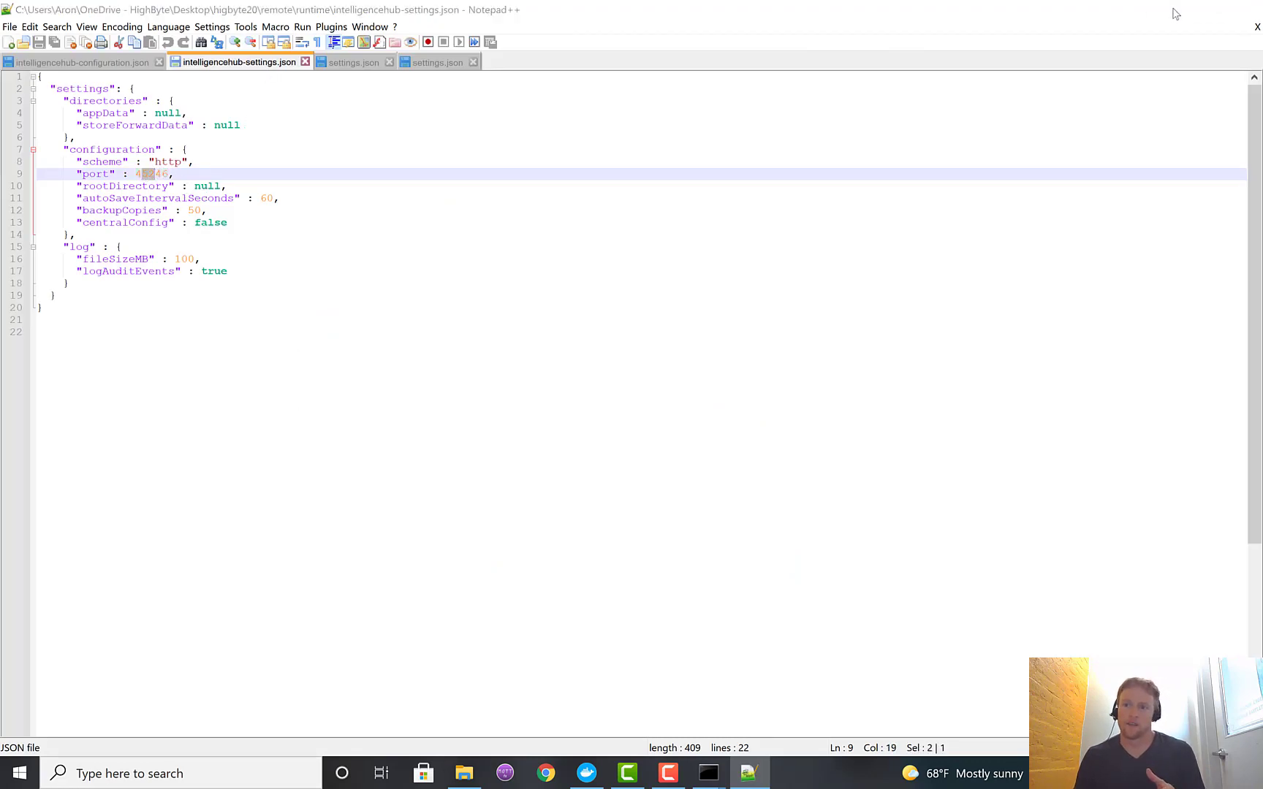
Open settings.json from the remote hub's configuration\config folder in Notepad++ to check its apiBaseUrl
{"action": "left_click", "coordinate": [271, 143]}
{"action": "double_click", "coordinate": [458, 196]}
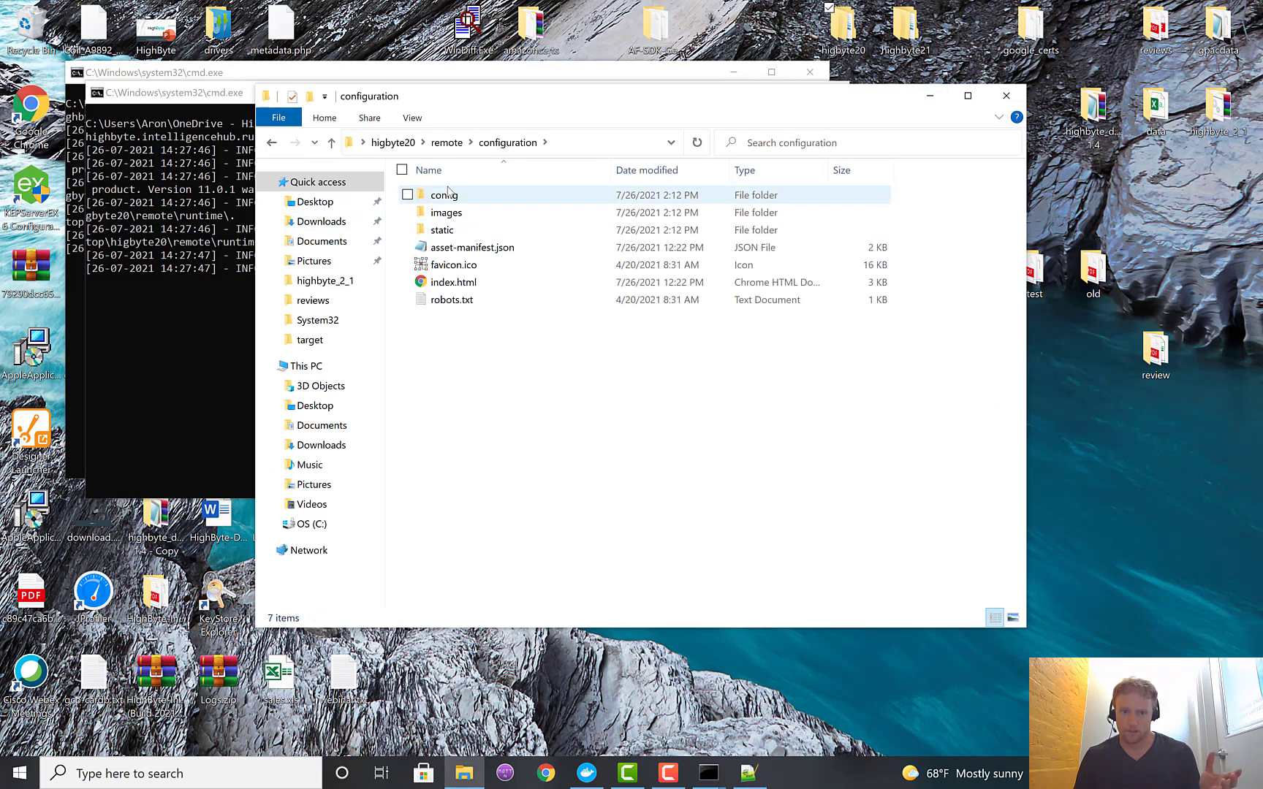
{"action": "double_click", "coordinate": [448, 194]}
{"action": "right_click", "coordinate": [448, 193]}
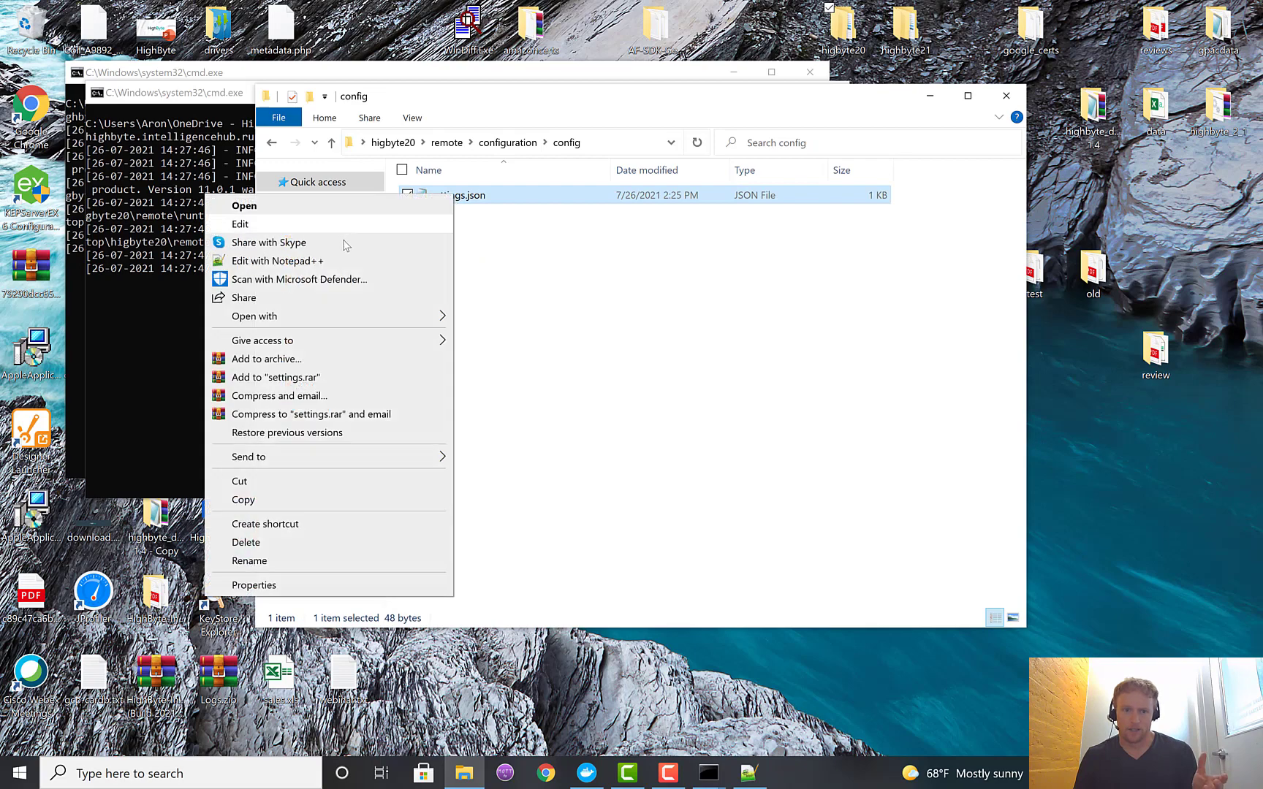
{"action": "left_click", "coordinate": [342, 263]}
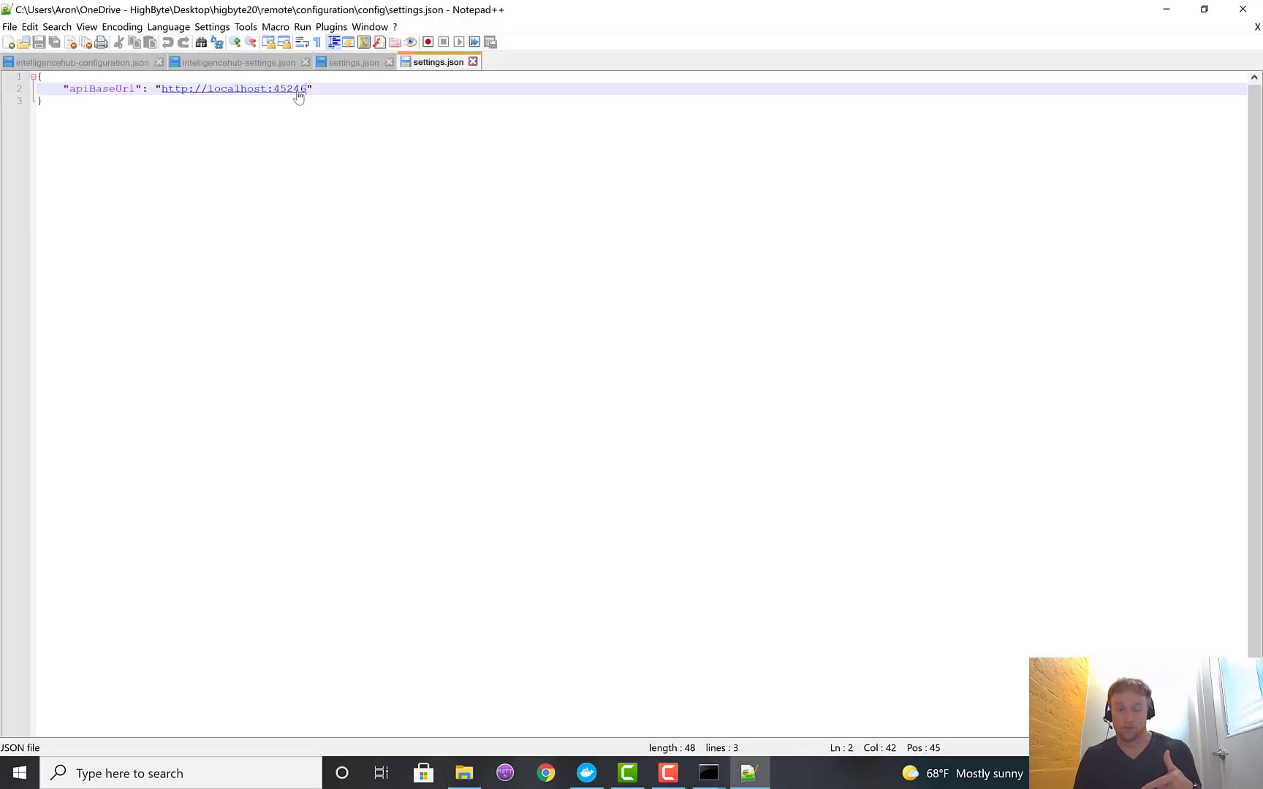
Follow the apiBaseUrl link to view the remote hub's login page, then dismiss the browser and close Notepad++
{"action": "left_click", "coordinate": [297, 93]}
{"action": "double_click", "coordinate": [297, 94]}
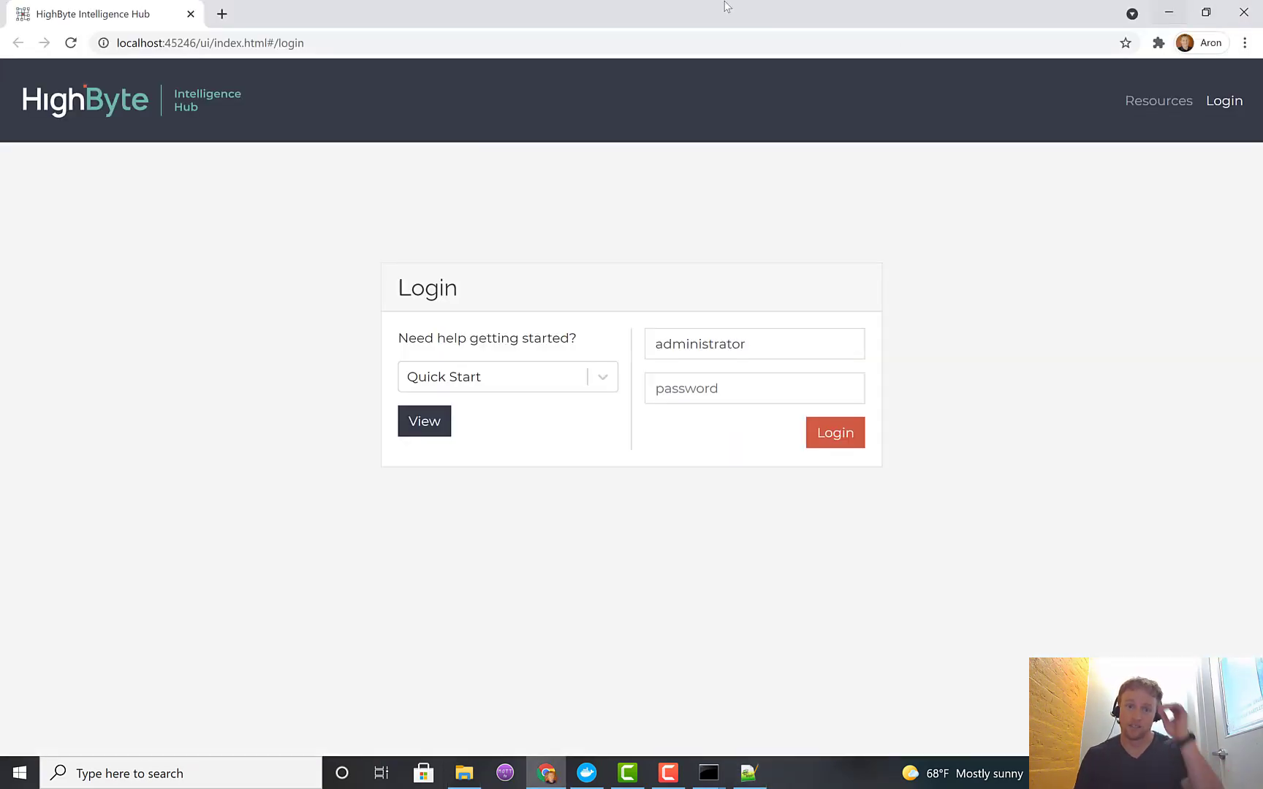
{"action": "left_click", "coordinate": [1168, 12]}
{"action": "left_click", "coordinate": [1244, 7]}
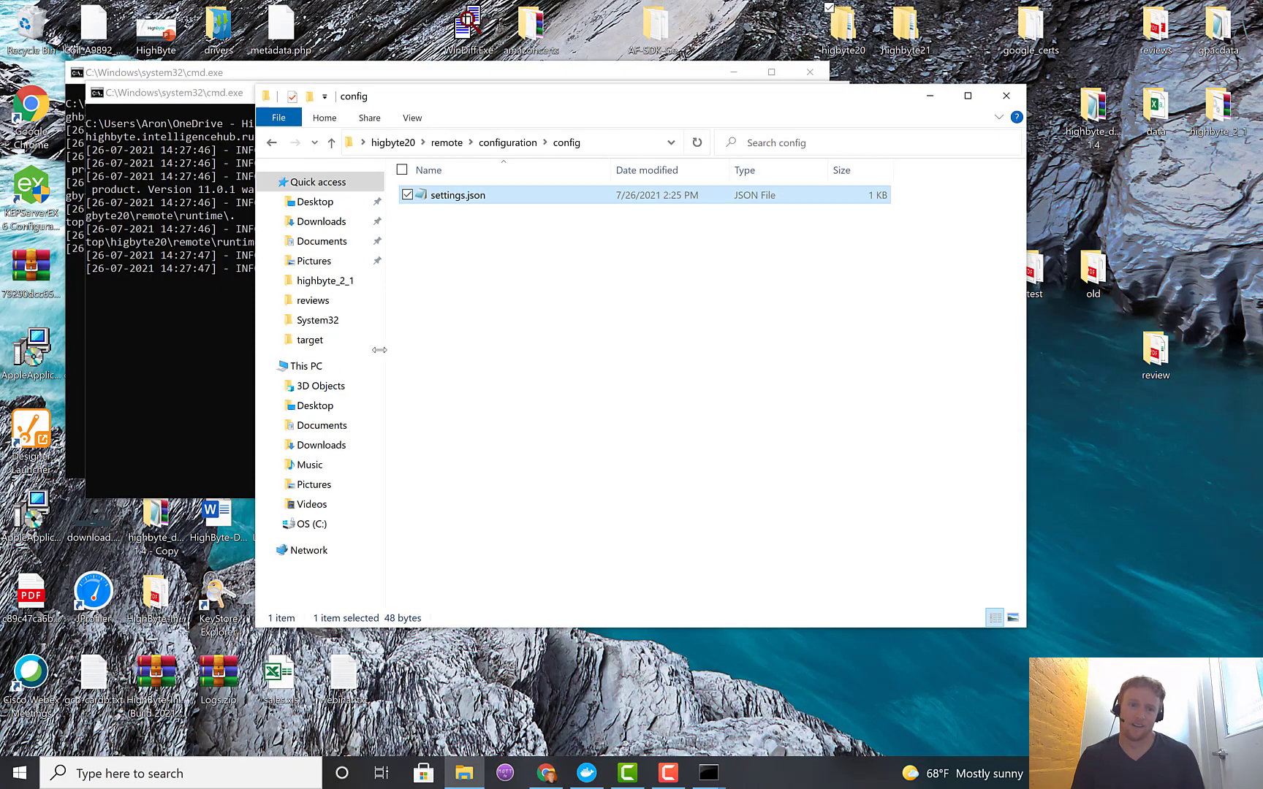
Switch to Chrome and log in to the remote hub at localhost:45246 as administrator
{"action": "left_click", "coordinate": [216, 329]}
{"action": "left_click", "coordinate": [547, 773]}
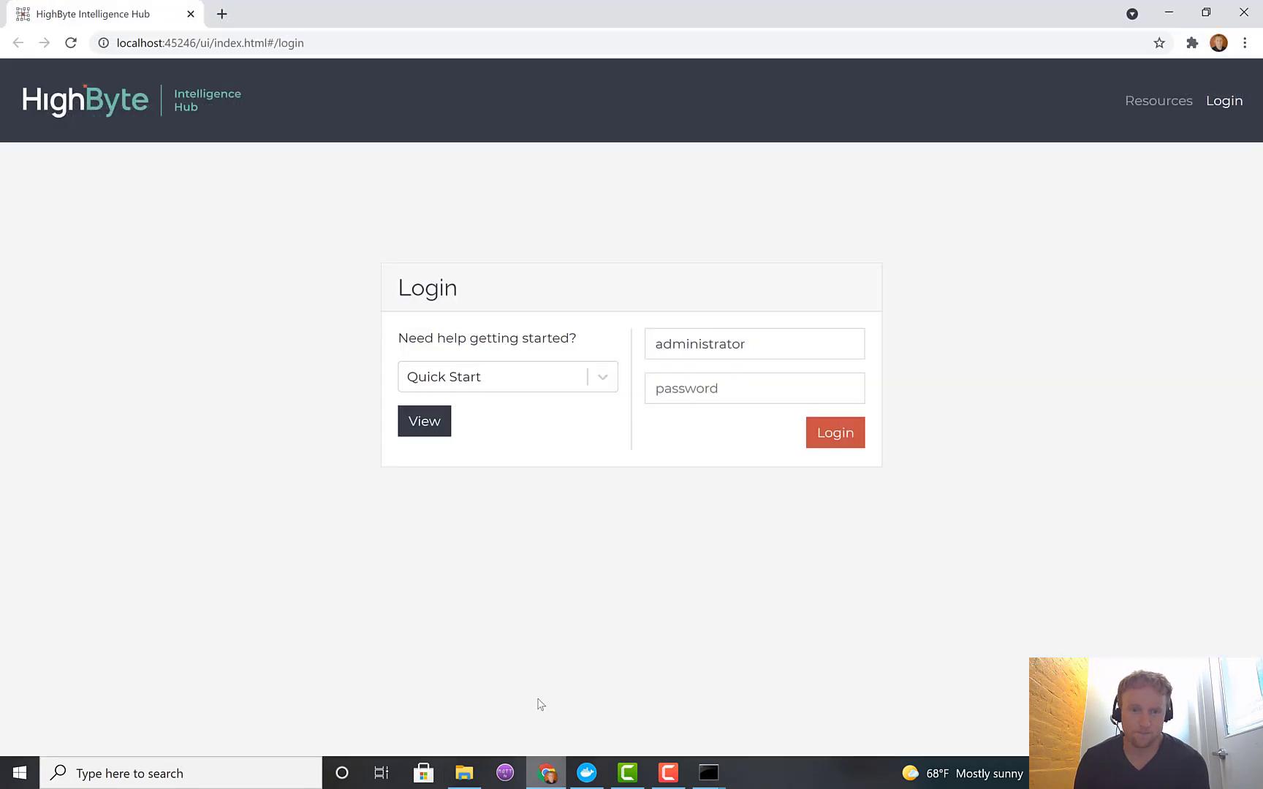
{"action": "left_click", "coordinate": [190, 42]}
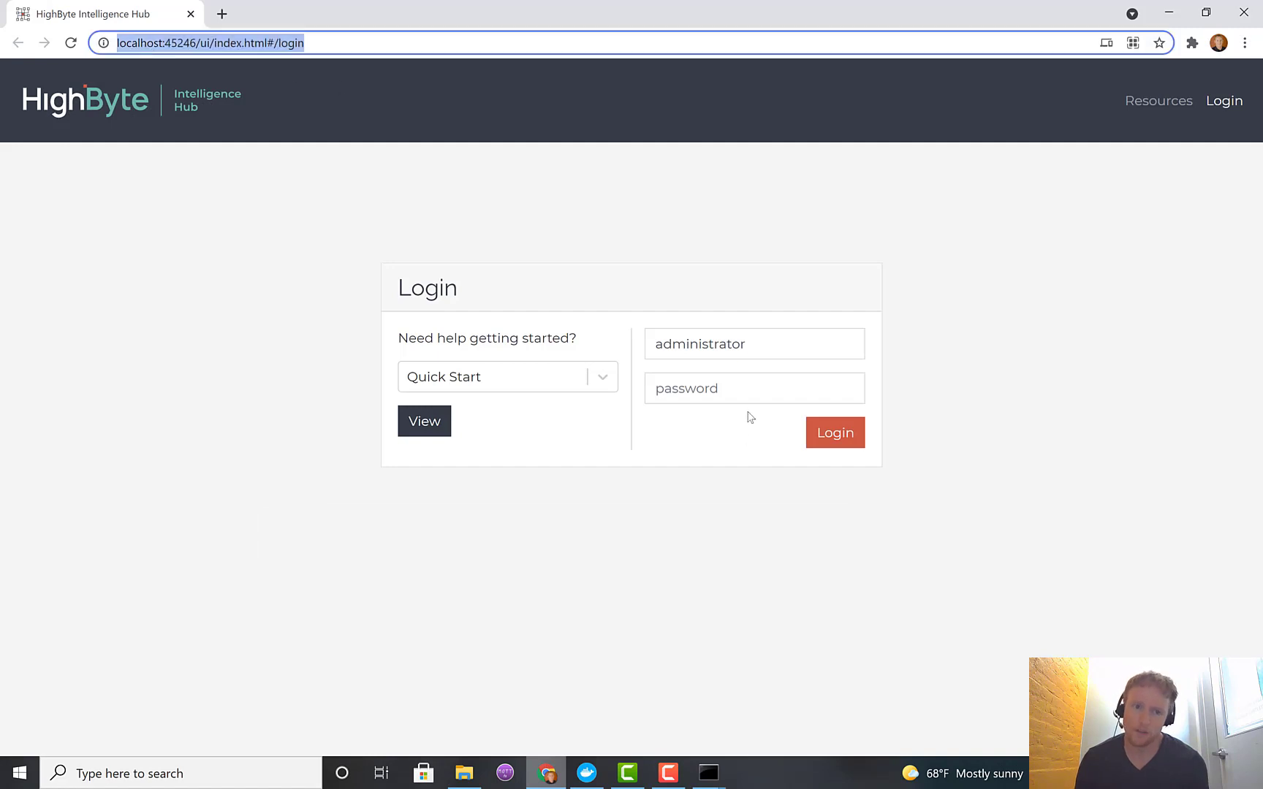
{"action": "left_click", "coordinate": [829, 446]}
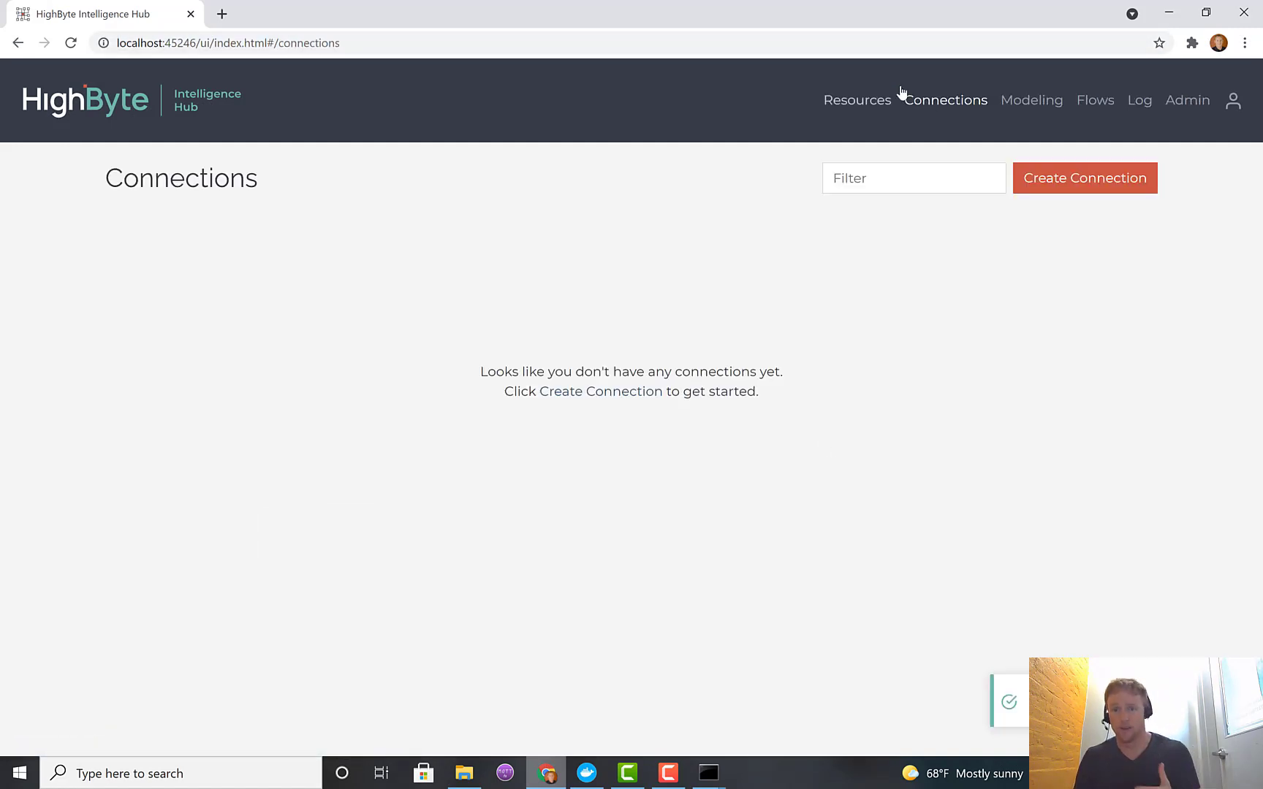
Look through the remote hub's Flows, Modeling and Connections pages for existing configuration
{"action": "left_click", "coordinate": [1083, 104]}
{"action": "left_click", "coordinate": [1030, 106]}
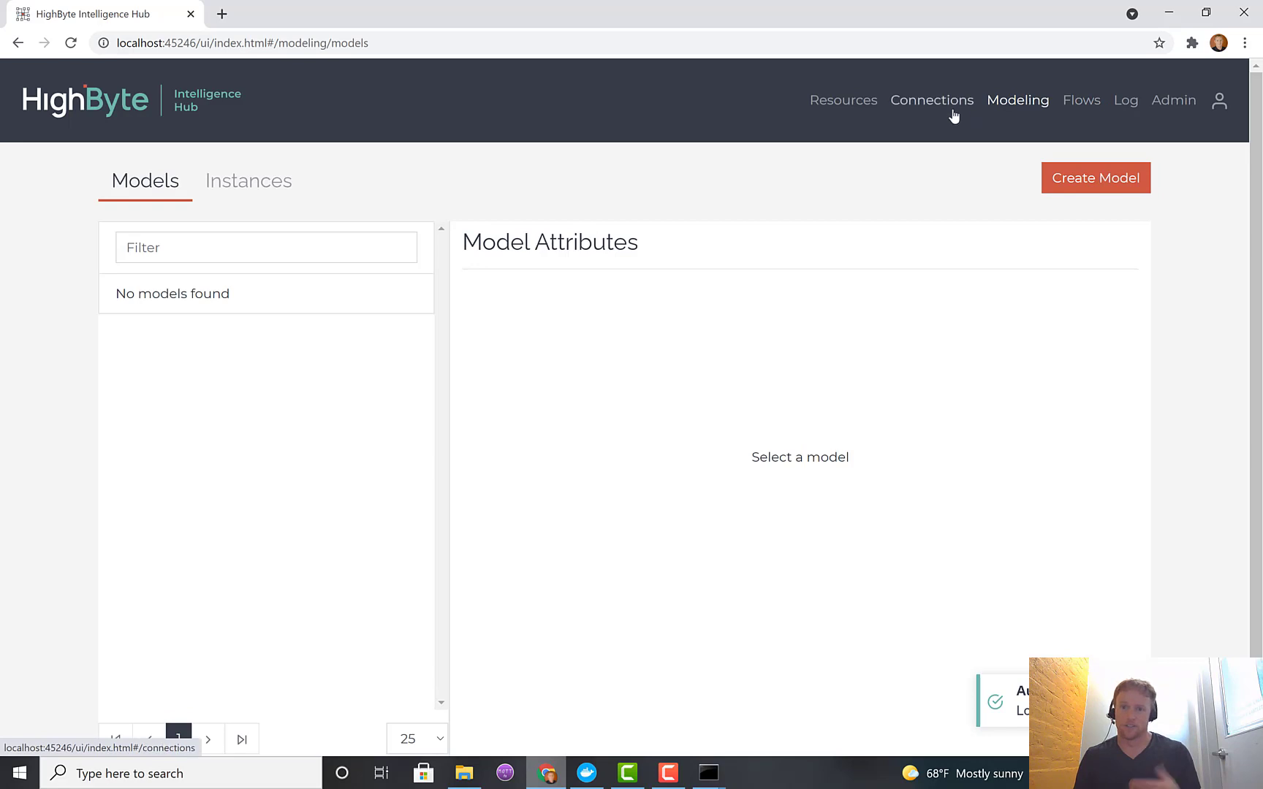
{"action": "left_click", "coordinate": [953, 116]}
{"action": "left_click", "coordinate": [1055, 115]}
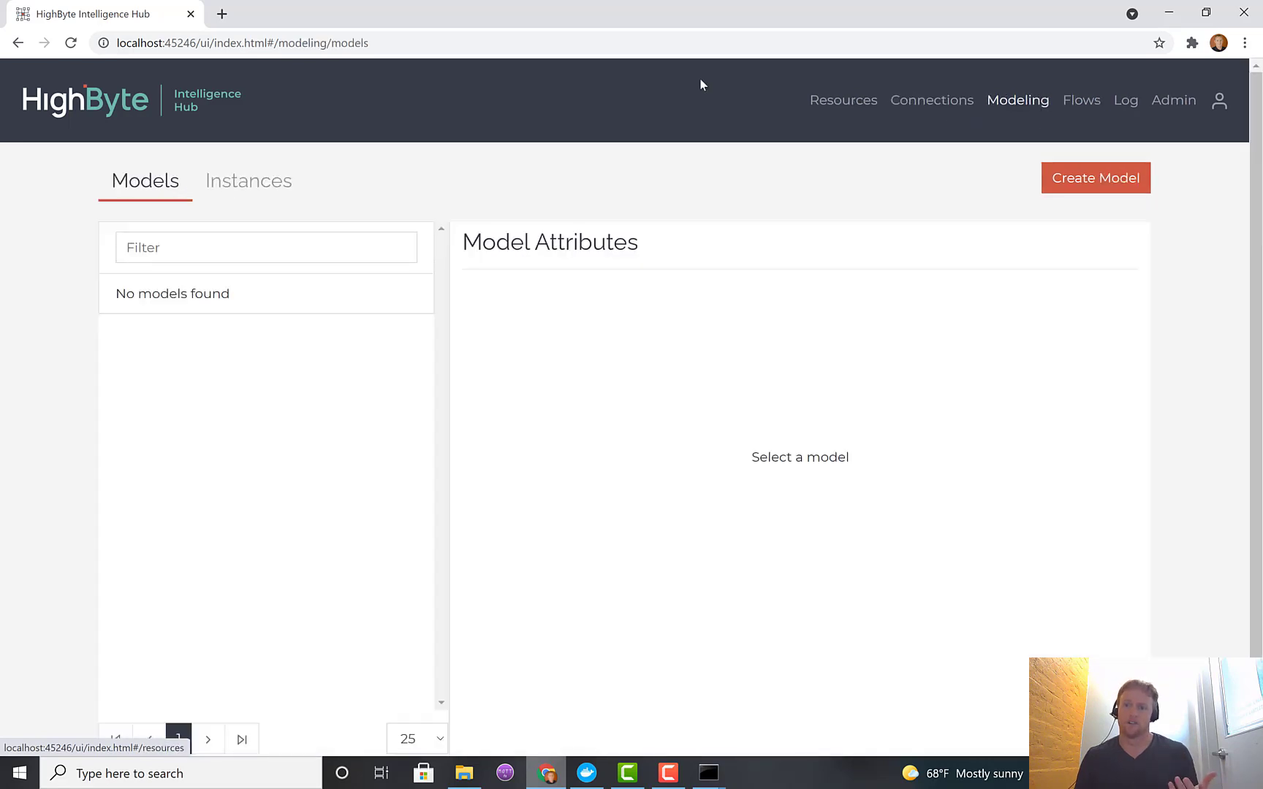
Go to localhost:45245 and log in to the host hub as administrator
{"action": "left_click", "coordinate": [199, 43]}
{"action": "left_click_drag", "start_coordinate": [199, 44], "coordinate": [397, 44]}
{"action": "key", "text": "BackSpace"}
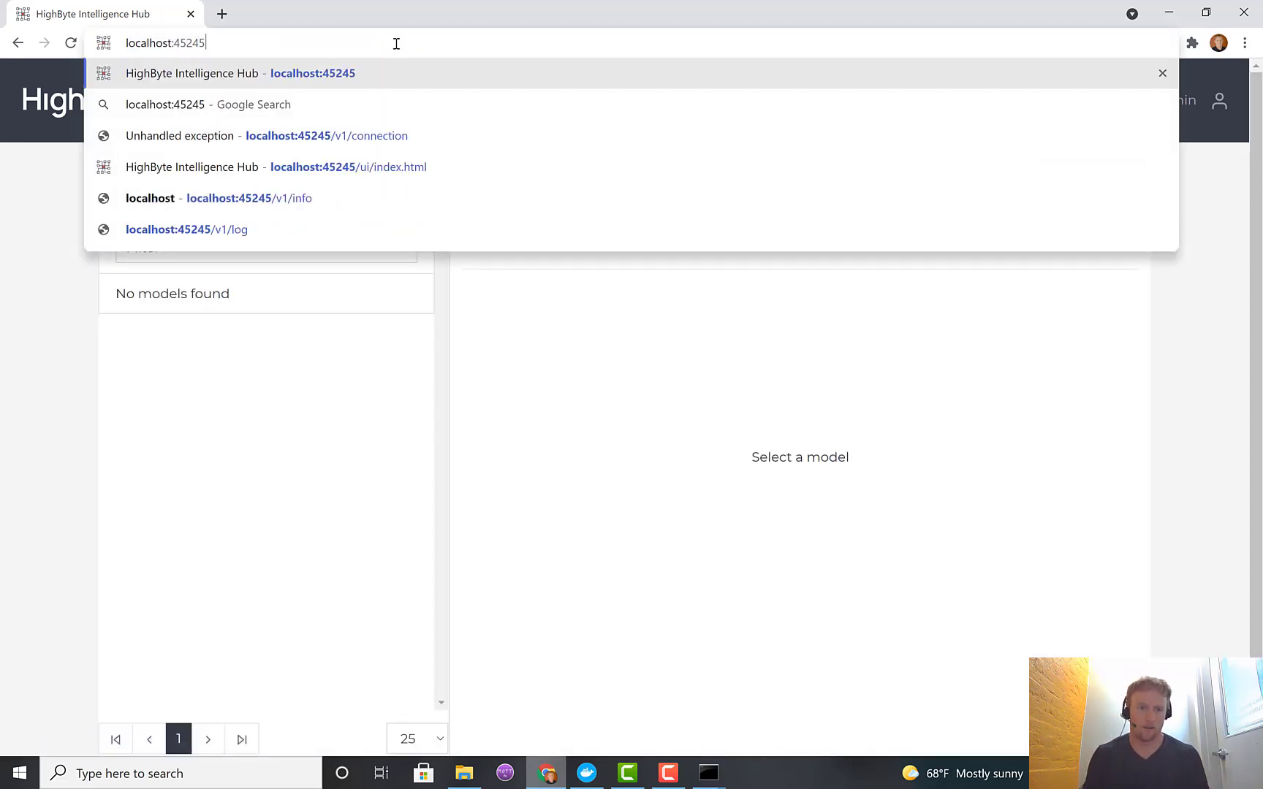
{"action": "key", "text": "Return"}
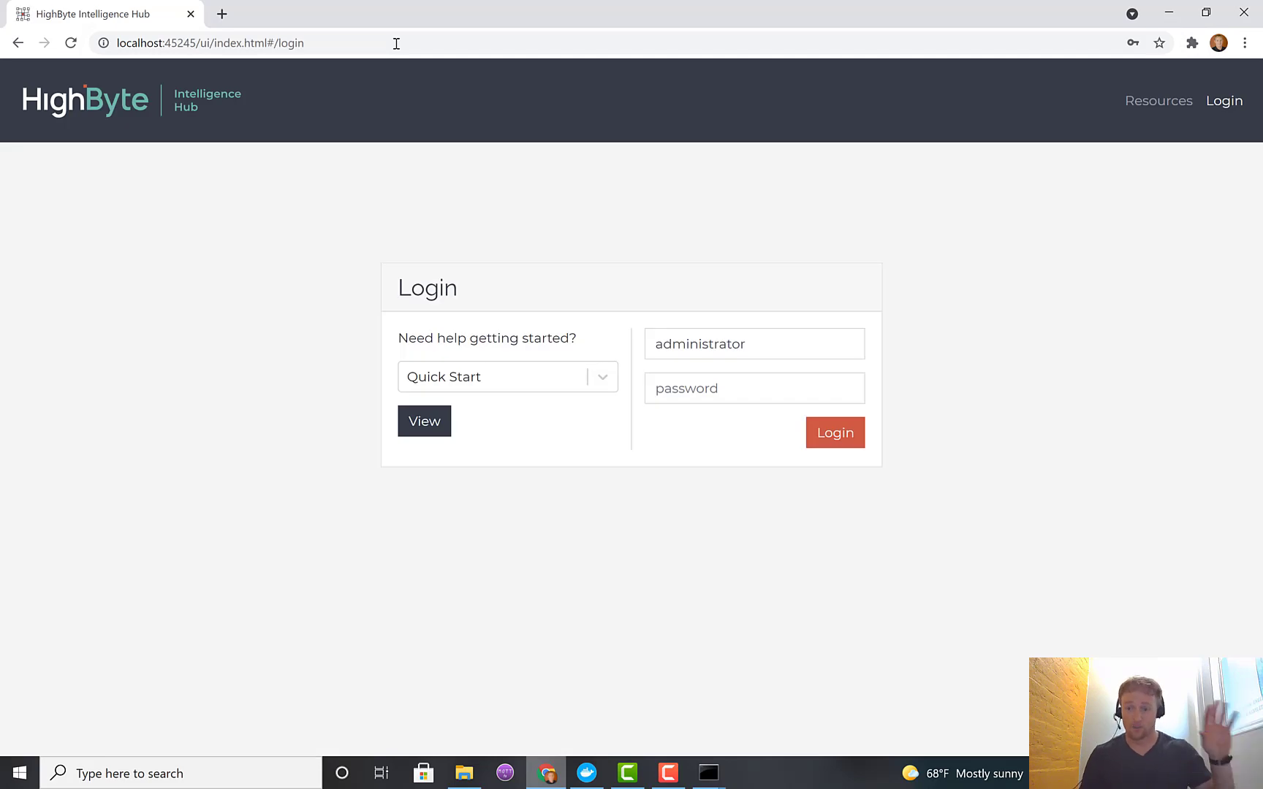
{"action": "left_click", "coordinate": [836, 439]}
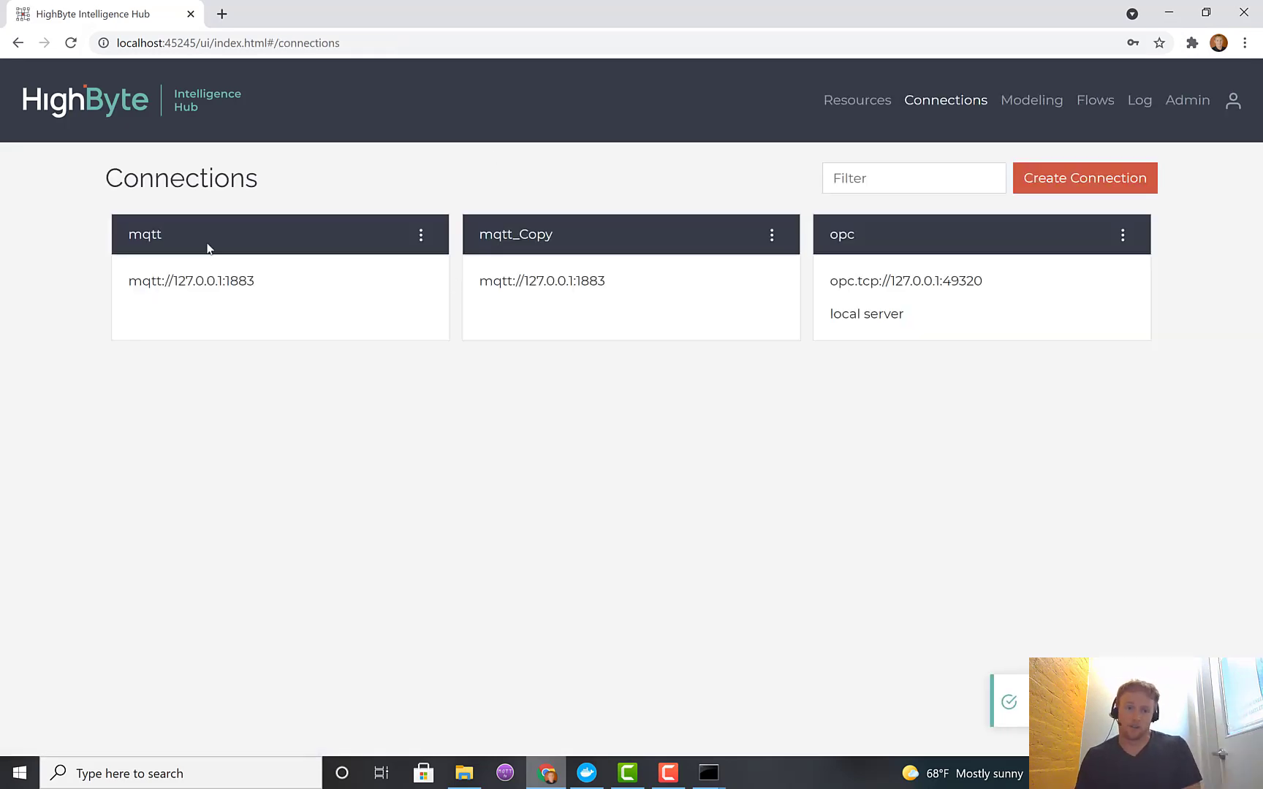
Review the host hub's mymodel attributes, its model instance and its list of flows
{"action": "left_click", "coordinate": [1022, 99]}
{"action": "left_click", "coordinate": [205, 294]}
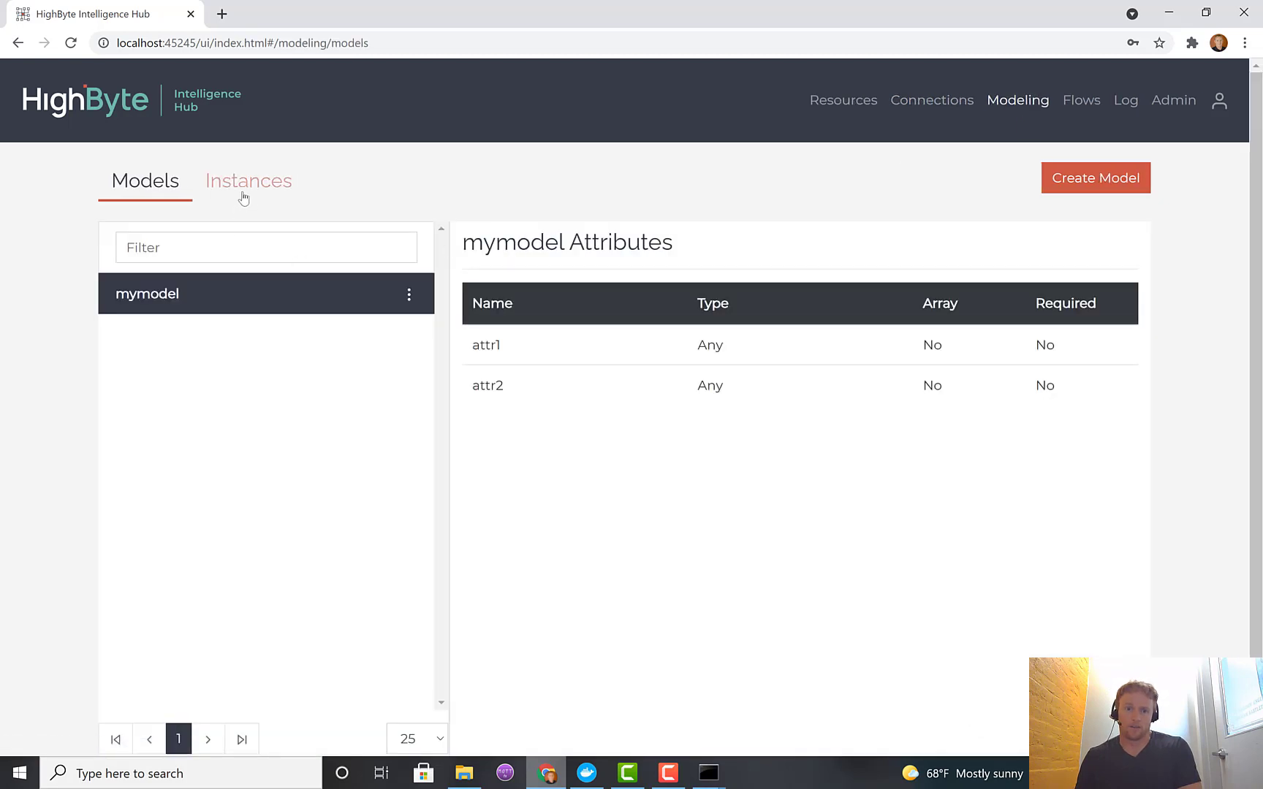
{"action": "left_click", "coordinate": [244, 194]}
{"action": "left_click", "coordinate": [228, 292]}
{"action": "left_click", "coordinate": [1082, 100]}
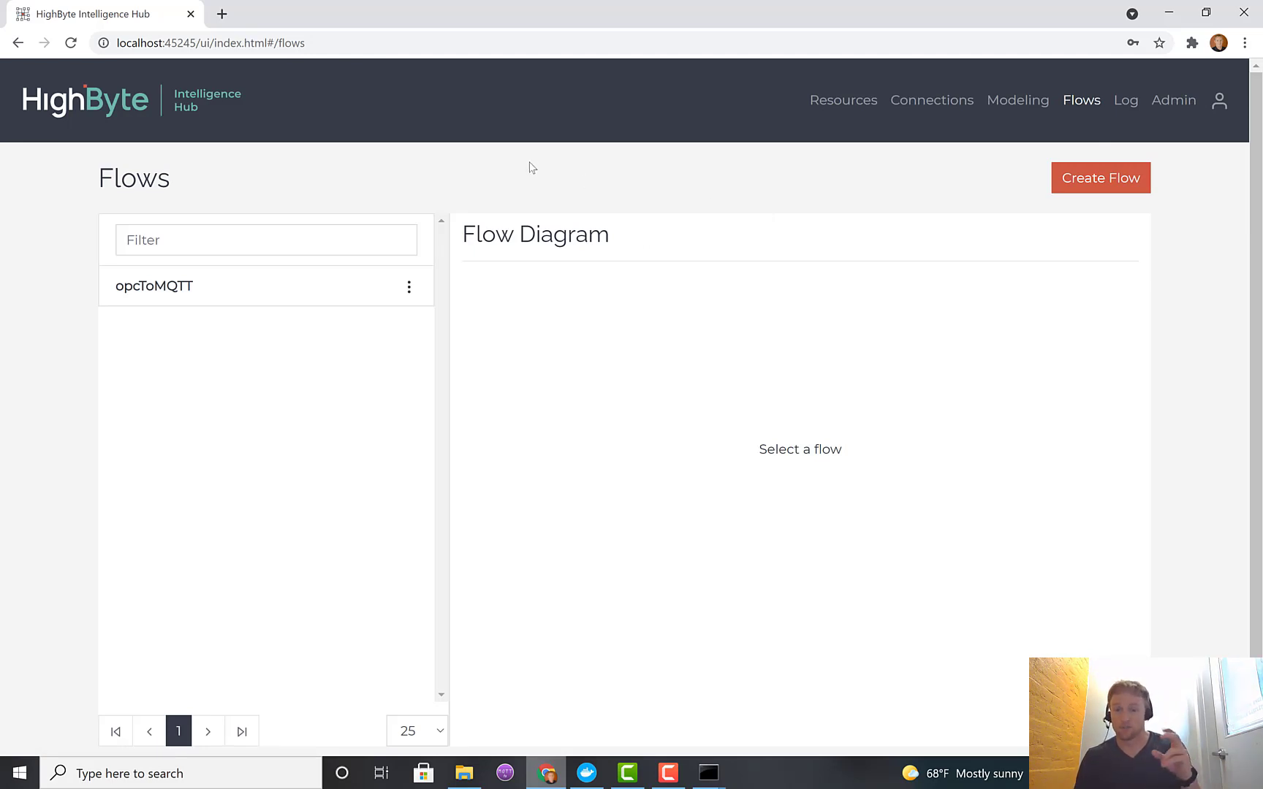
Put the browser away, move the remote hub's console aside and close the host hub's console window to stop it
{"action": "left_click", "coordinate": [1229, 13]}
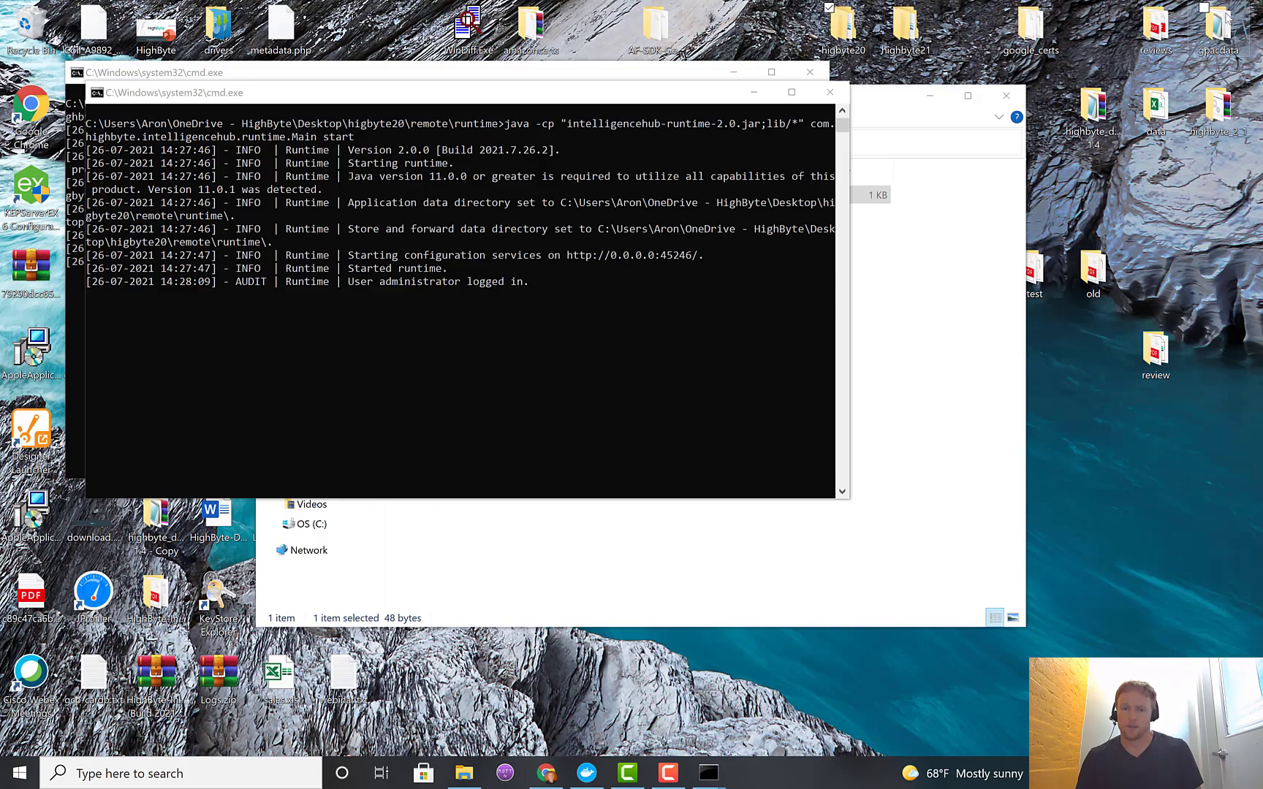
{"action": "left_click_drag", "start_coordinate": [426, 98], "coordinate": [791, 157]}
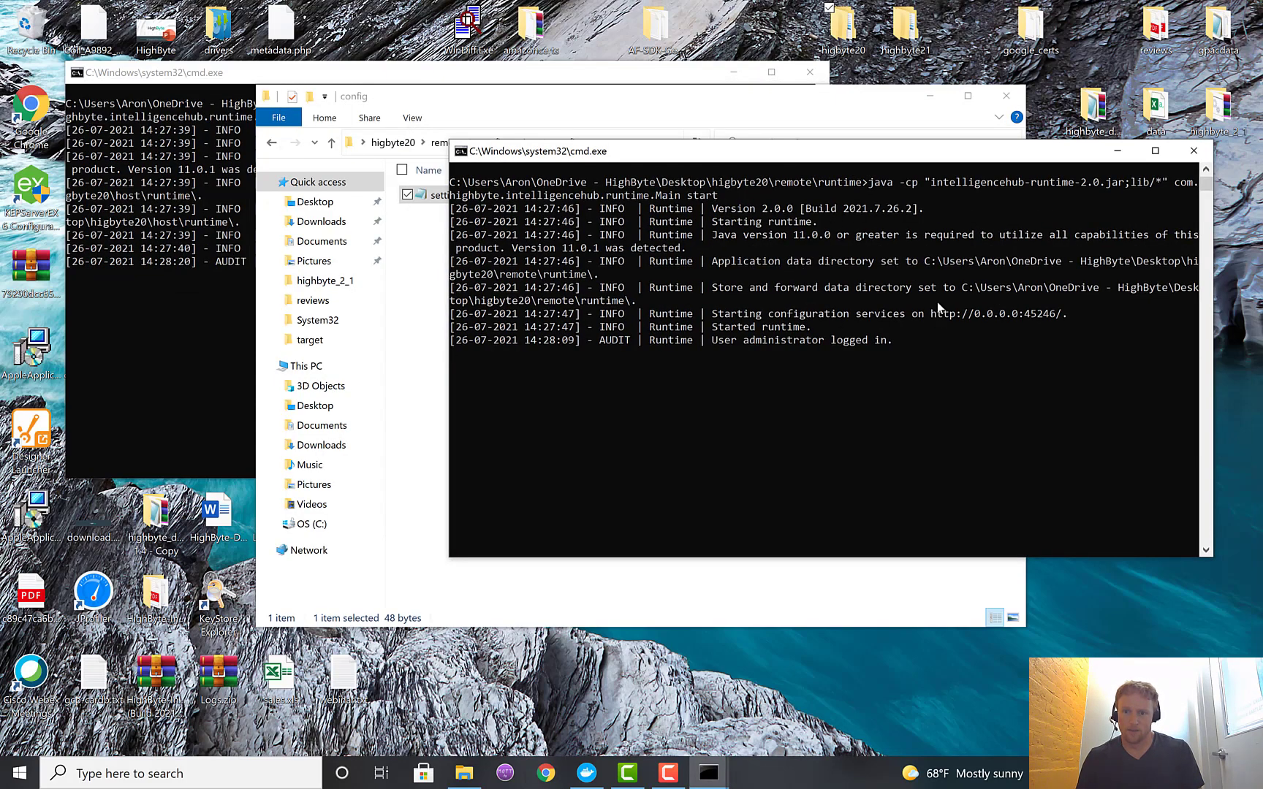
{"action": "left_click", "coordinate": [619, 75]}
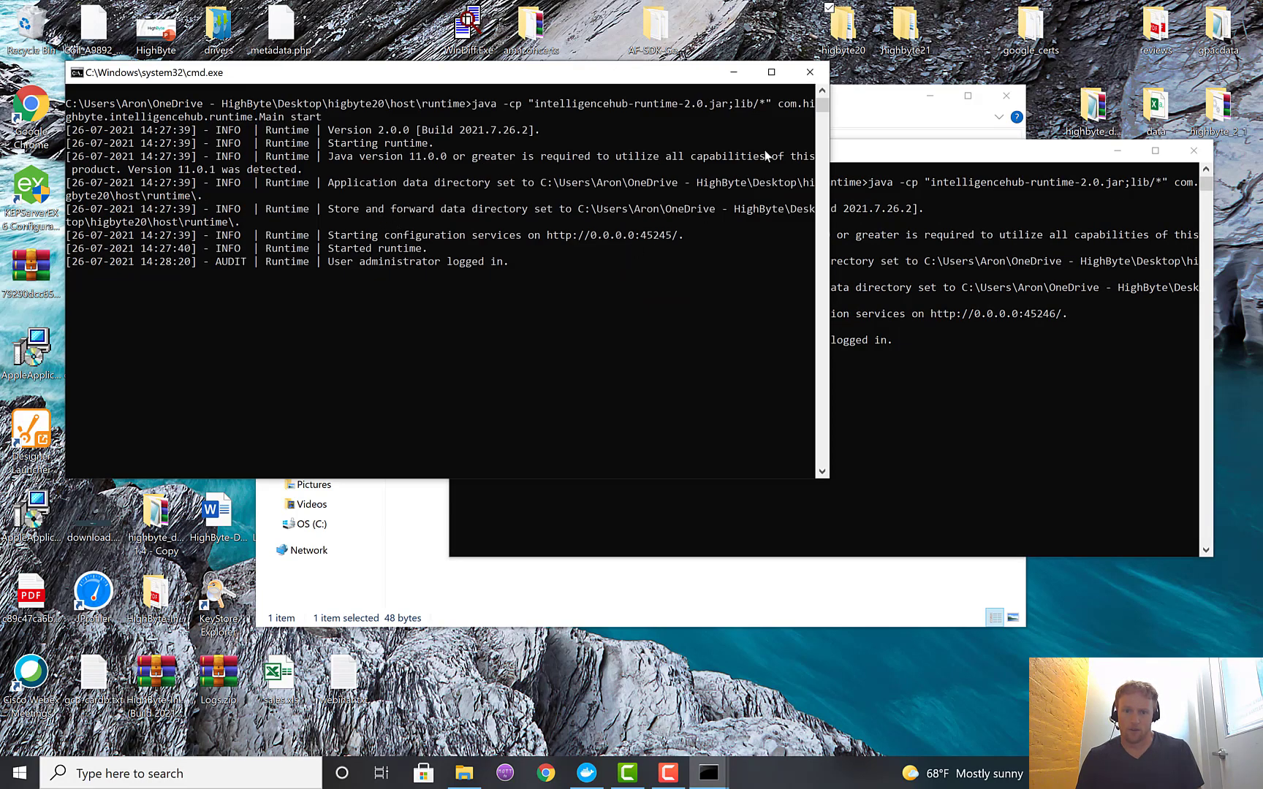
{"action": "left_click", "coordinate": [808, 73]}
Open intelligencehub-settings.json from the higbyte20 host runtime folder in Notepad++
{"action": "left_click", "coordinate": [443, 162]}
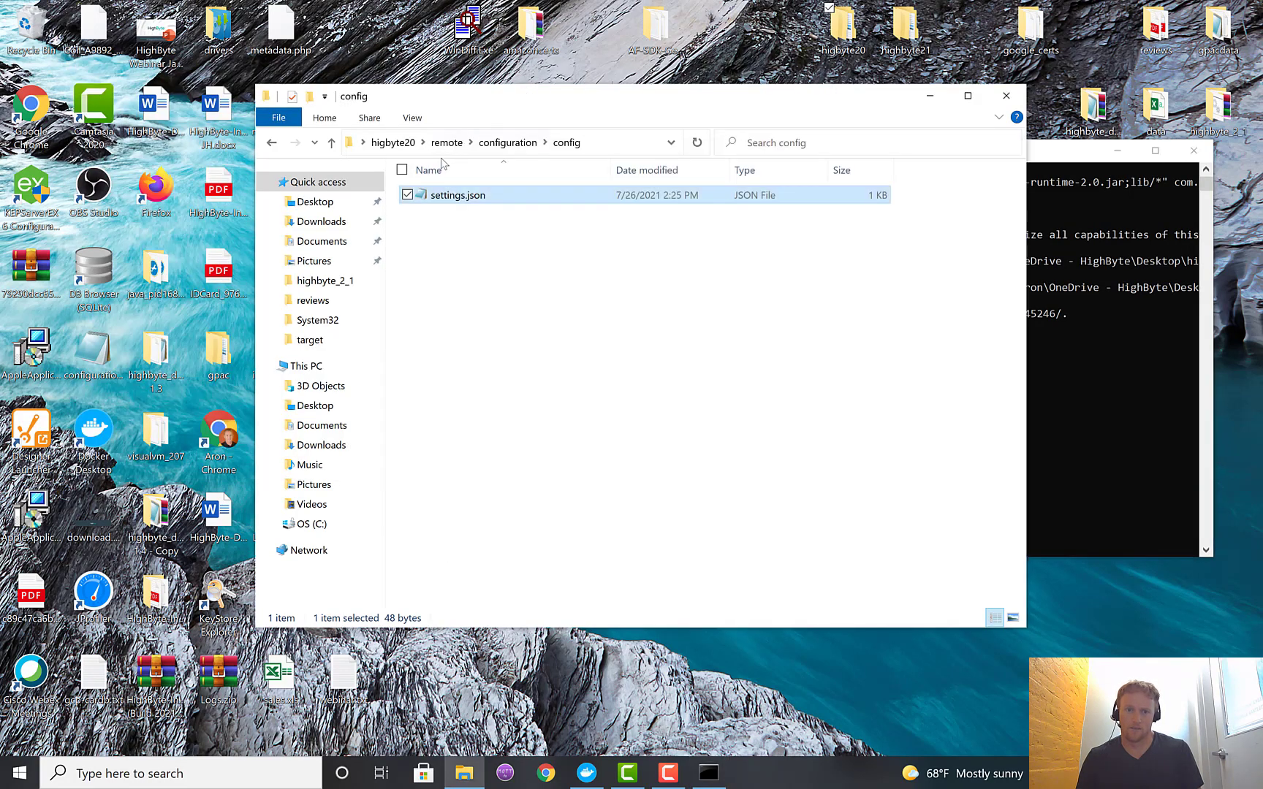
{"action": "left_click", "coordinate": [392, 143]}
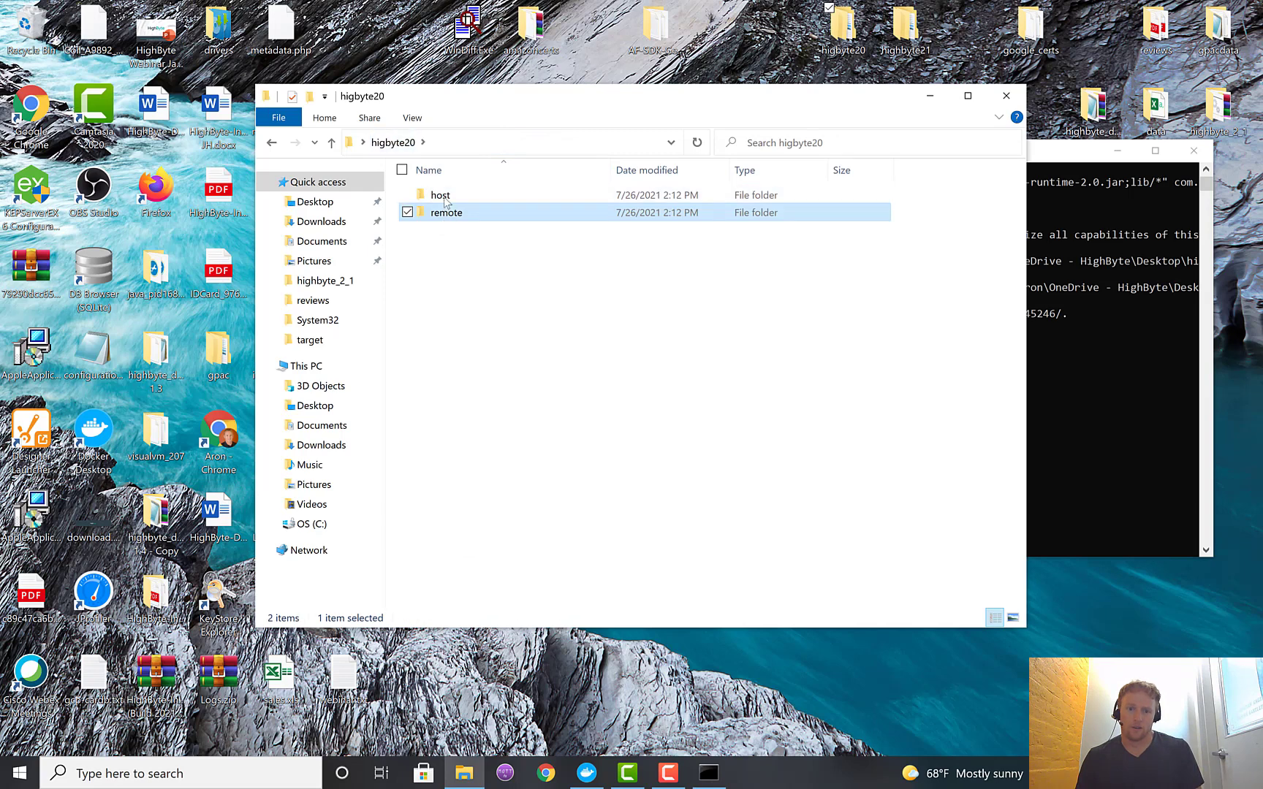
{"action": "double_click", "coordinate": [441, 196]}
{"action": "left_click", "coordinate": [448, 219]}
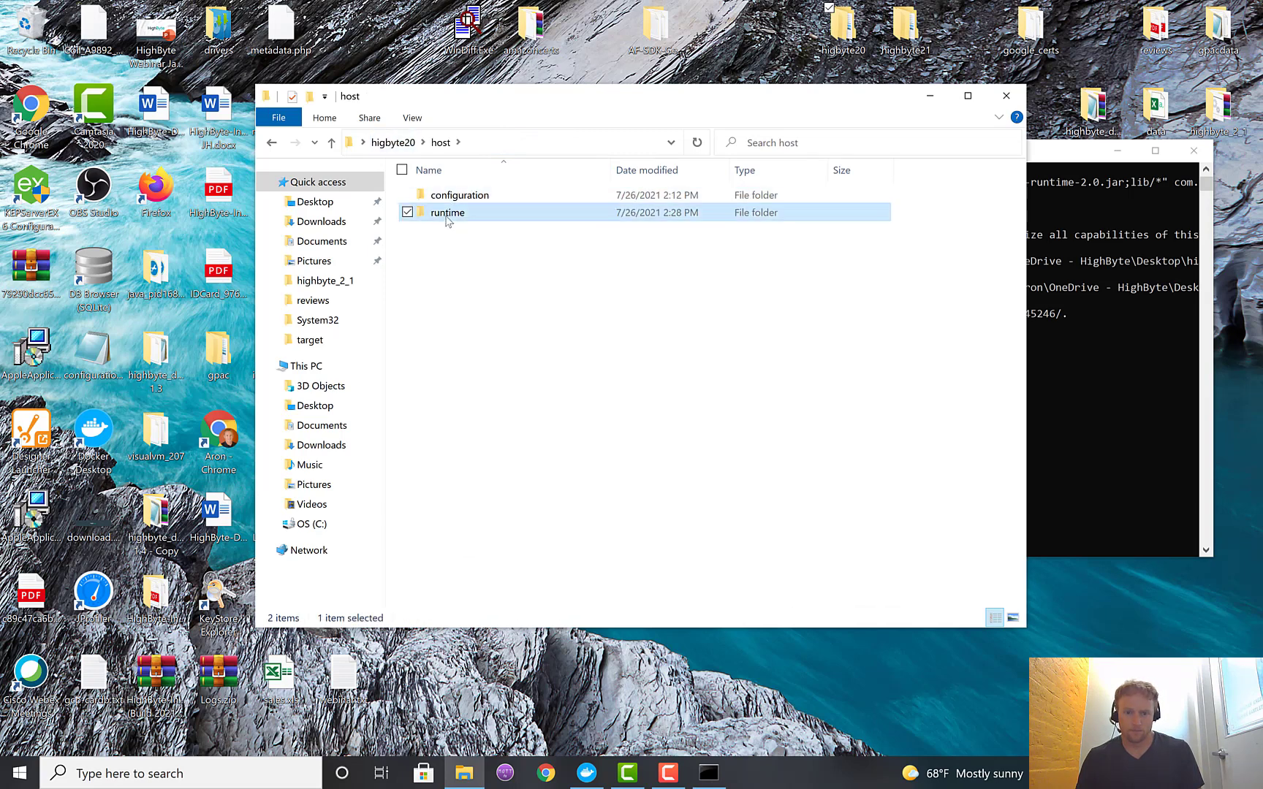
{"action": "double_click", "coordinate": [448, 219]}
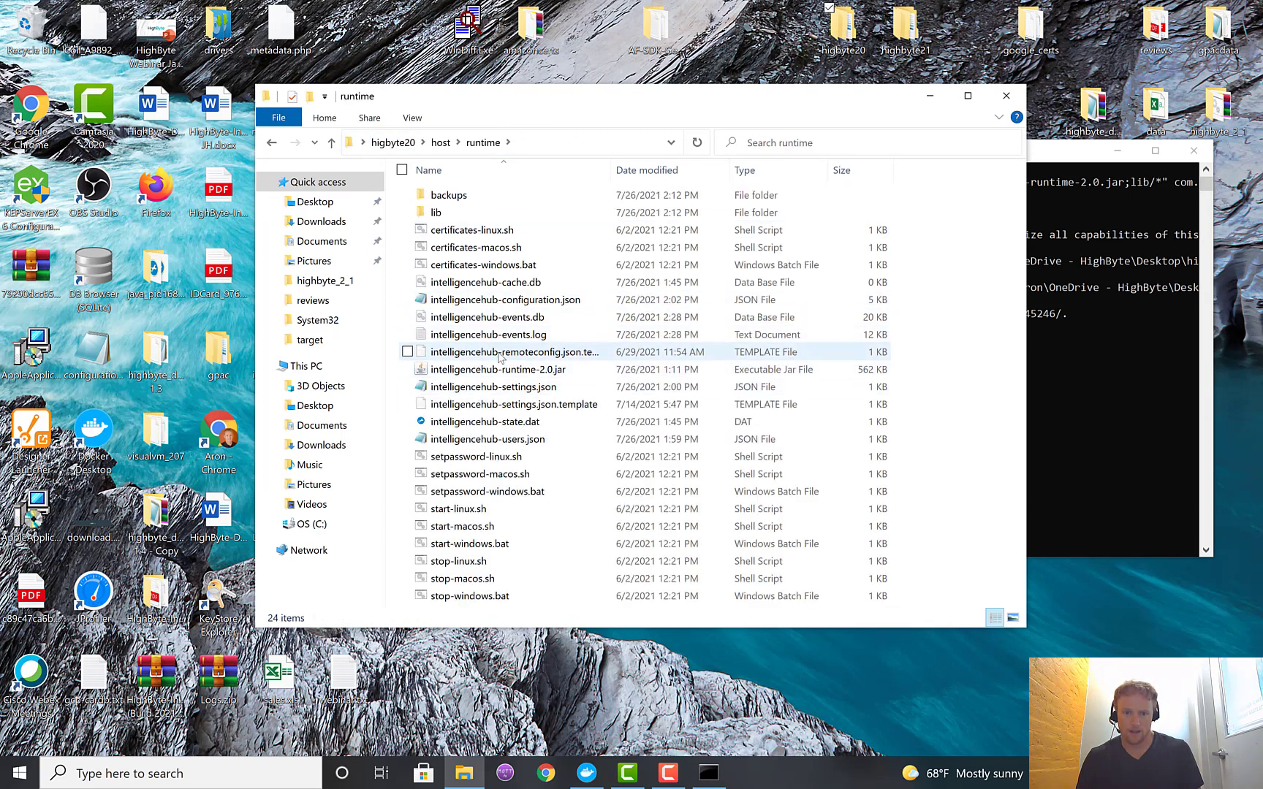
{"action": "right_click", "coordinate": [500, 387]}
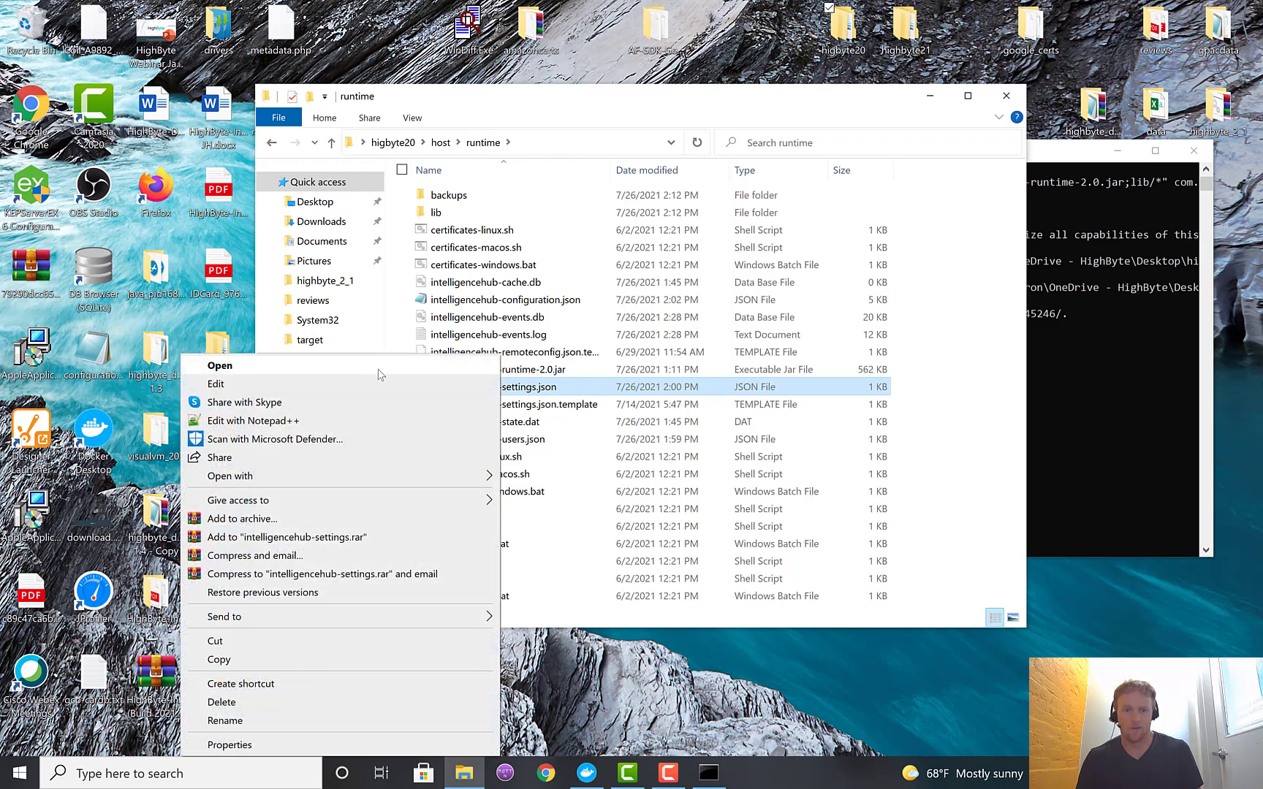
{"action": "left_click", "coordinate": [358, 421]}
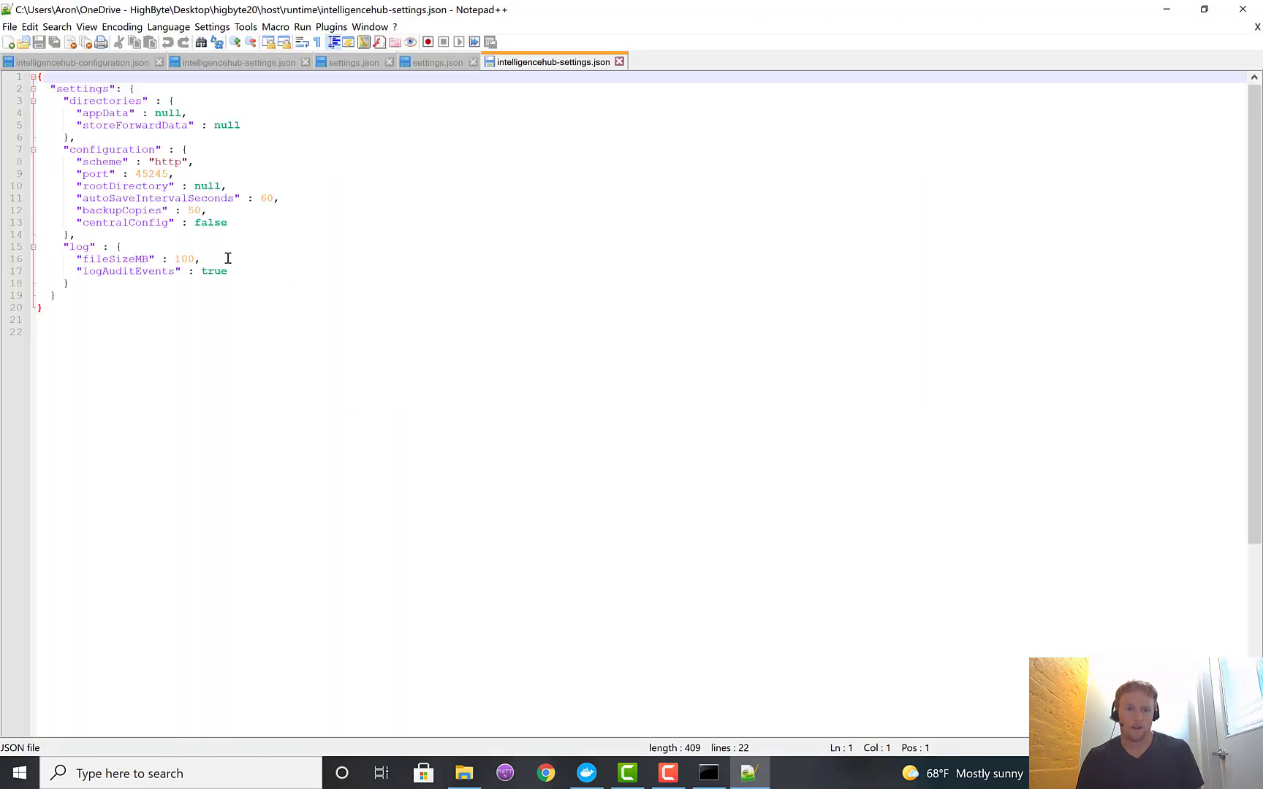
Set centralConfig to true in the host hub's settings, save the file and put the editor away
{"action": "double_click", "coordinate": [132, 222]}
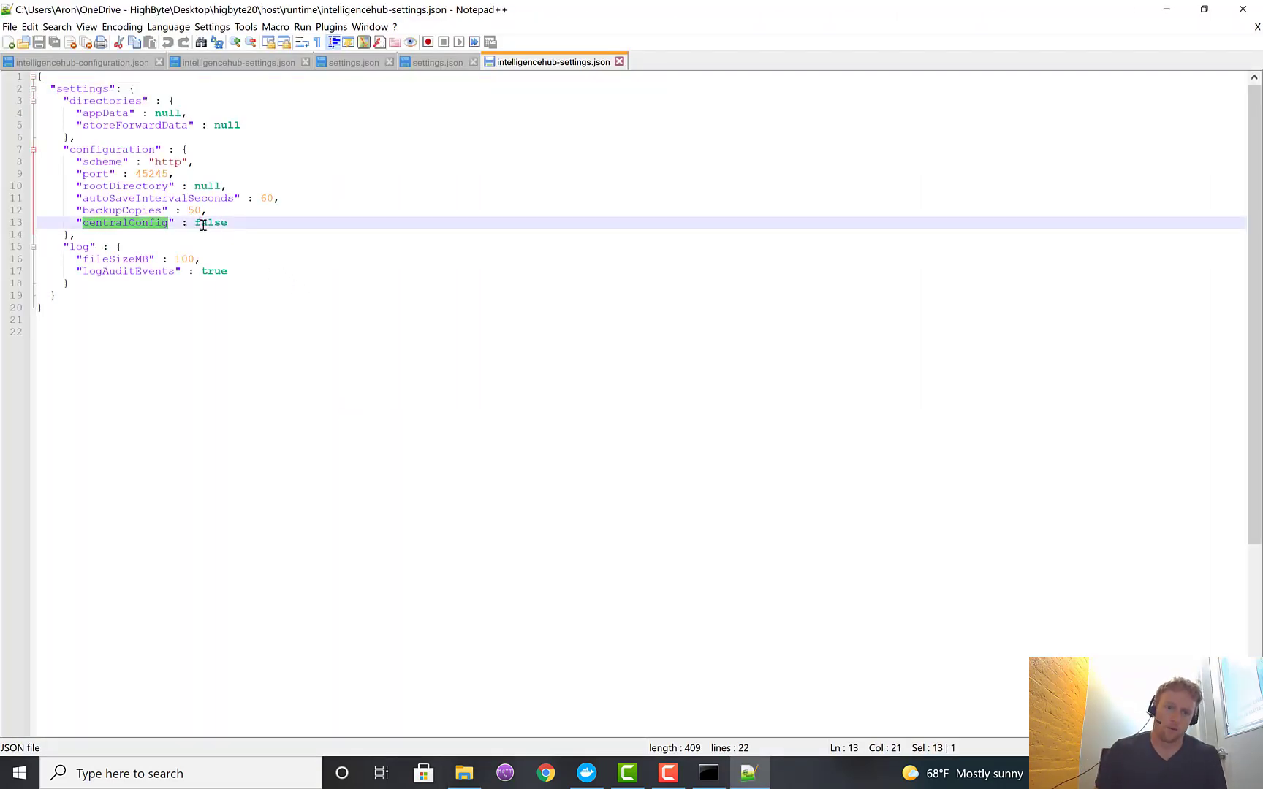
{"action": "double_click", "coordinate": [203, 223]}
{"action": "type", "text": "true"}
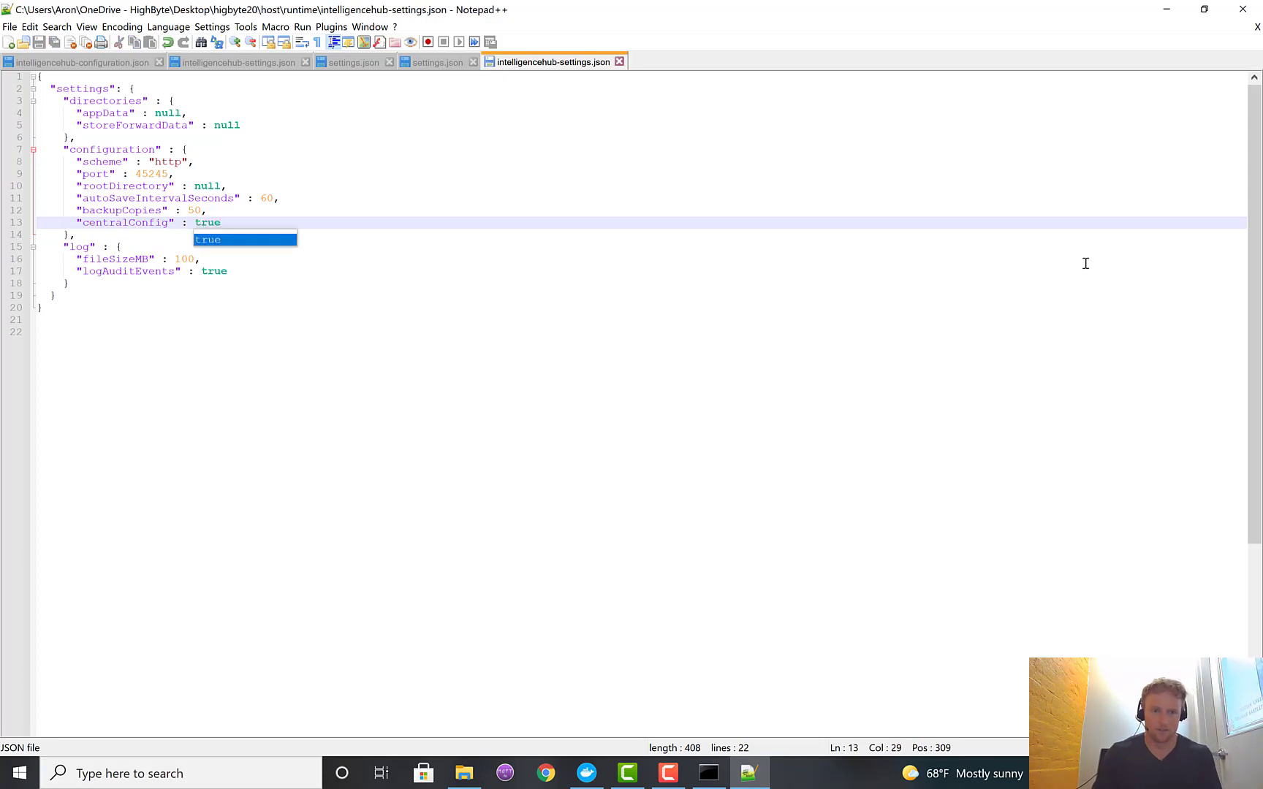
{"action": "left_click", "coordinate": [1167, 9]}
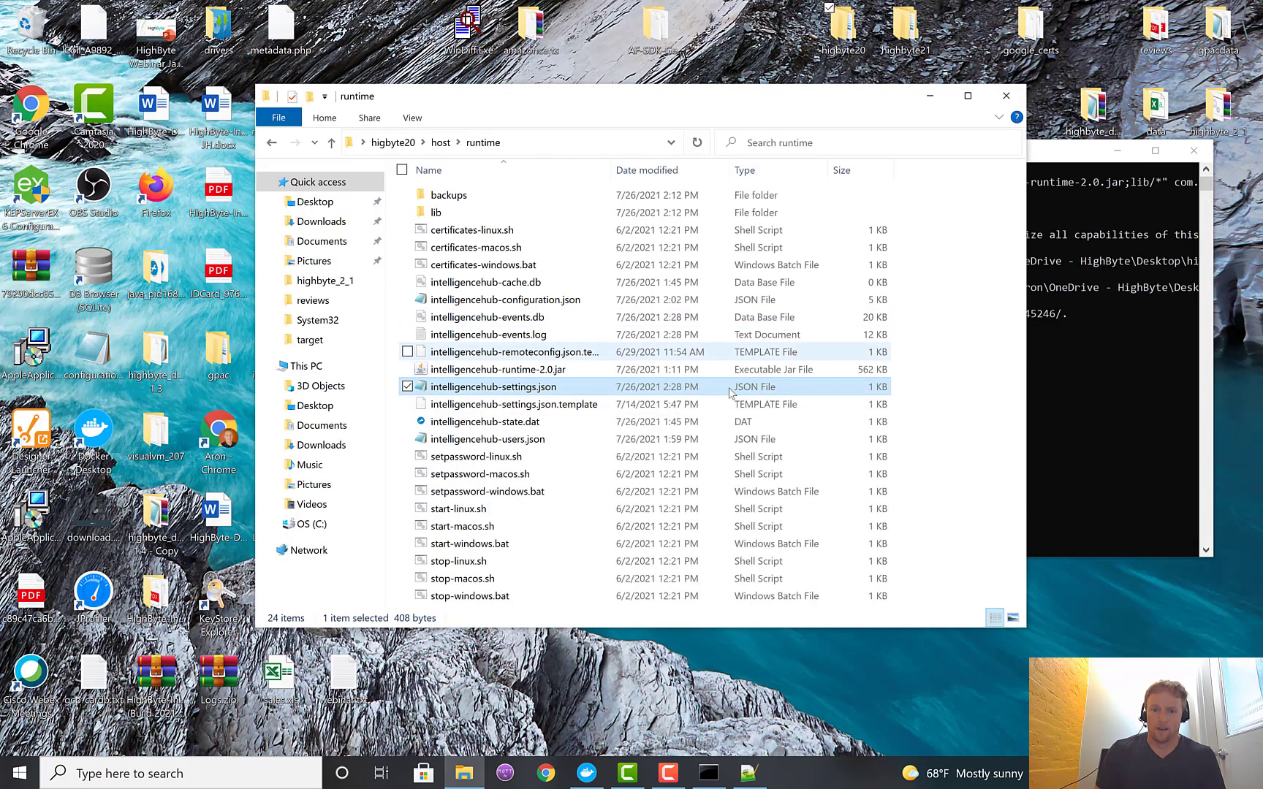
Start the host hub with start-windows.bat and log in to it as administrator at localhost:45245 in Chrome
{"action": "double_click", "coordinate": [470, 545]}
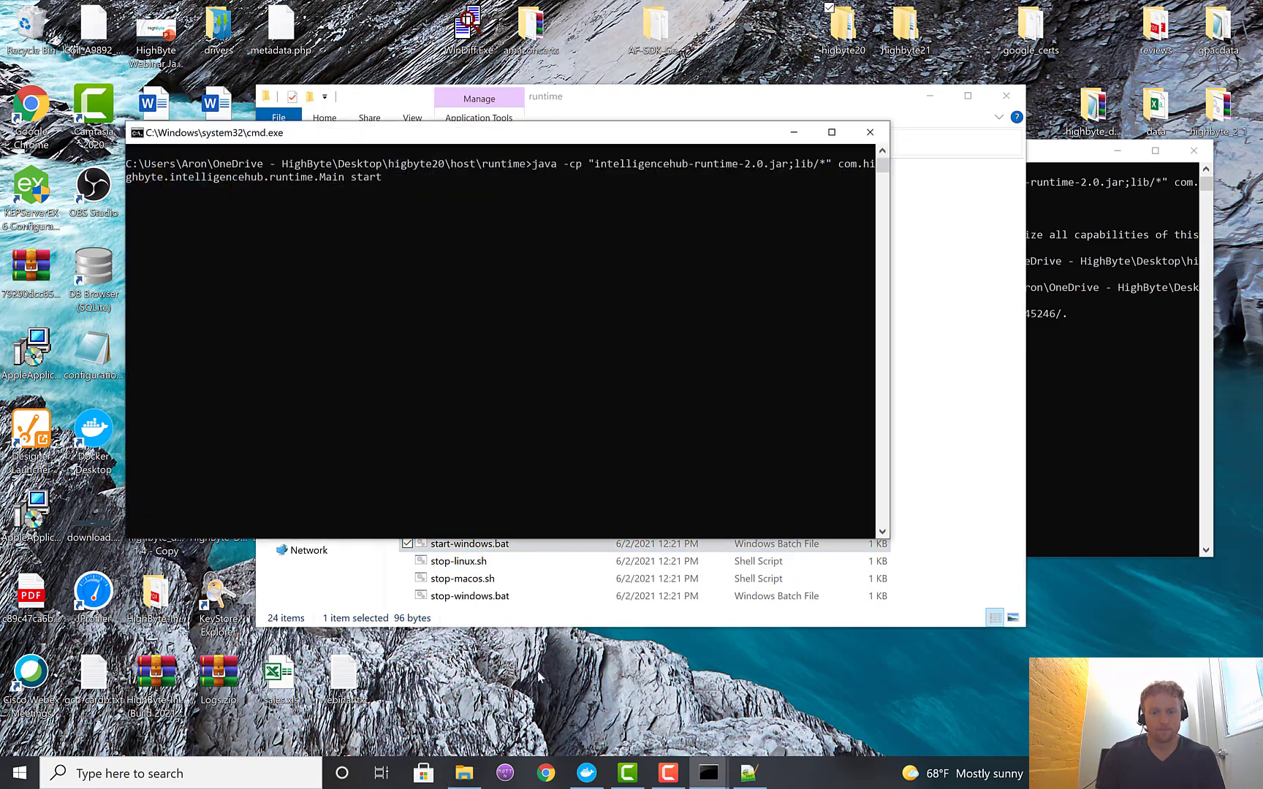
{"action": "left_click", "coordinate": [547, 775]}
{"action": "left_click", "coordinate": [329, 38]}
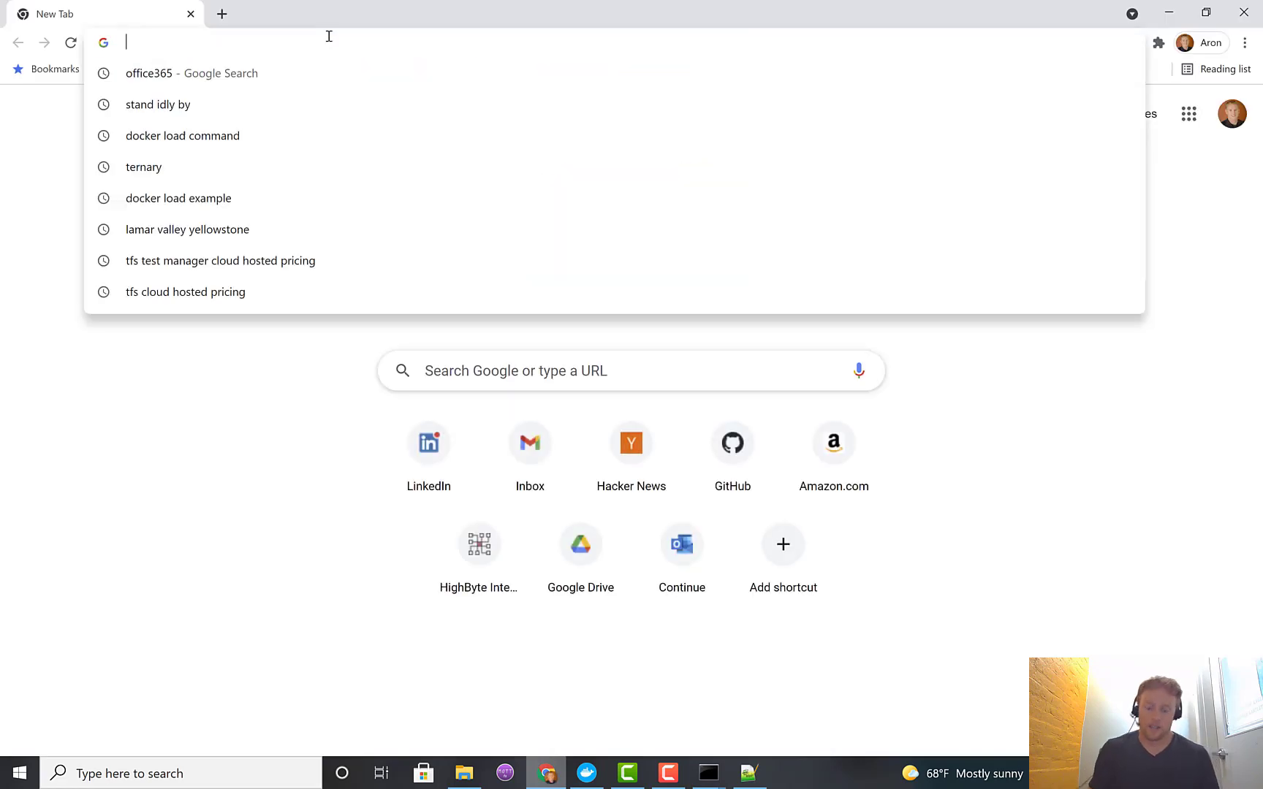
{"action": "type", "text": "localhost:4"}
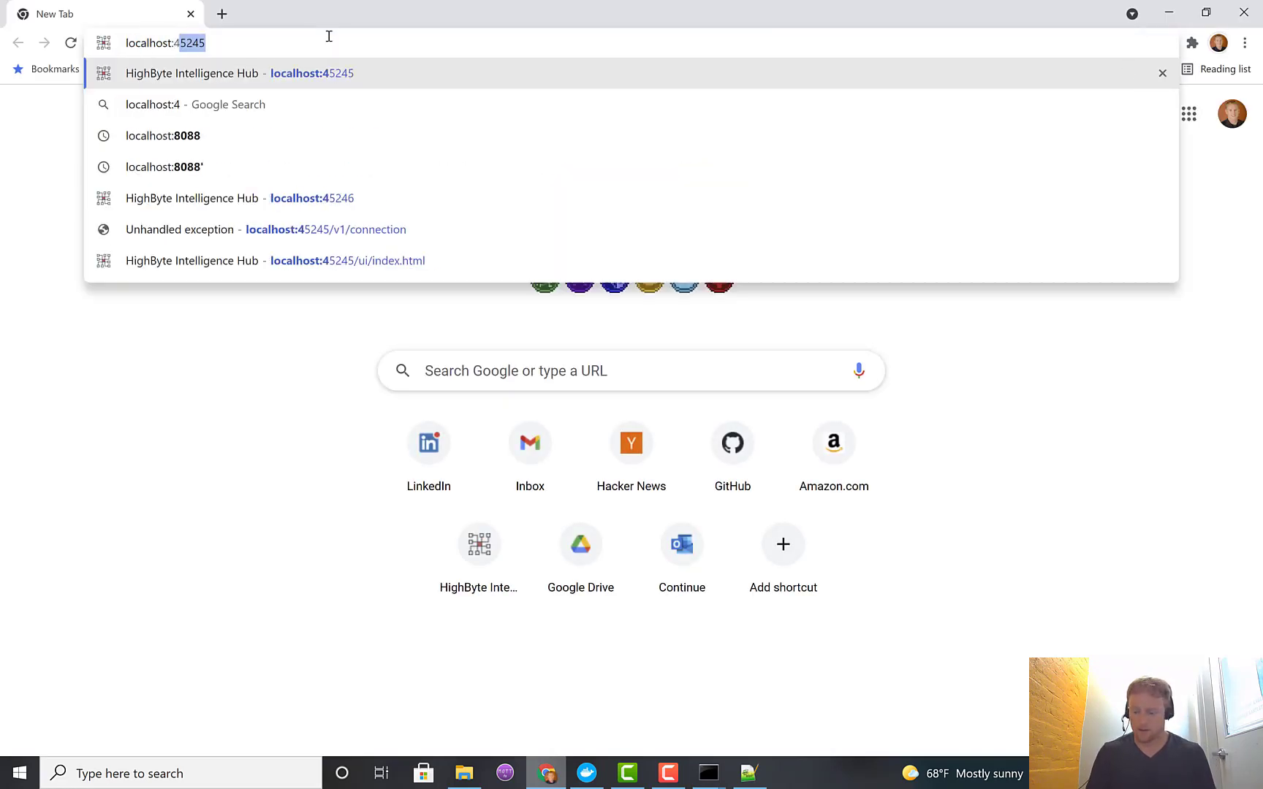
{"action": "type", "text": "5245"}
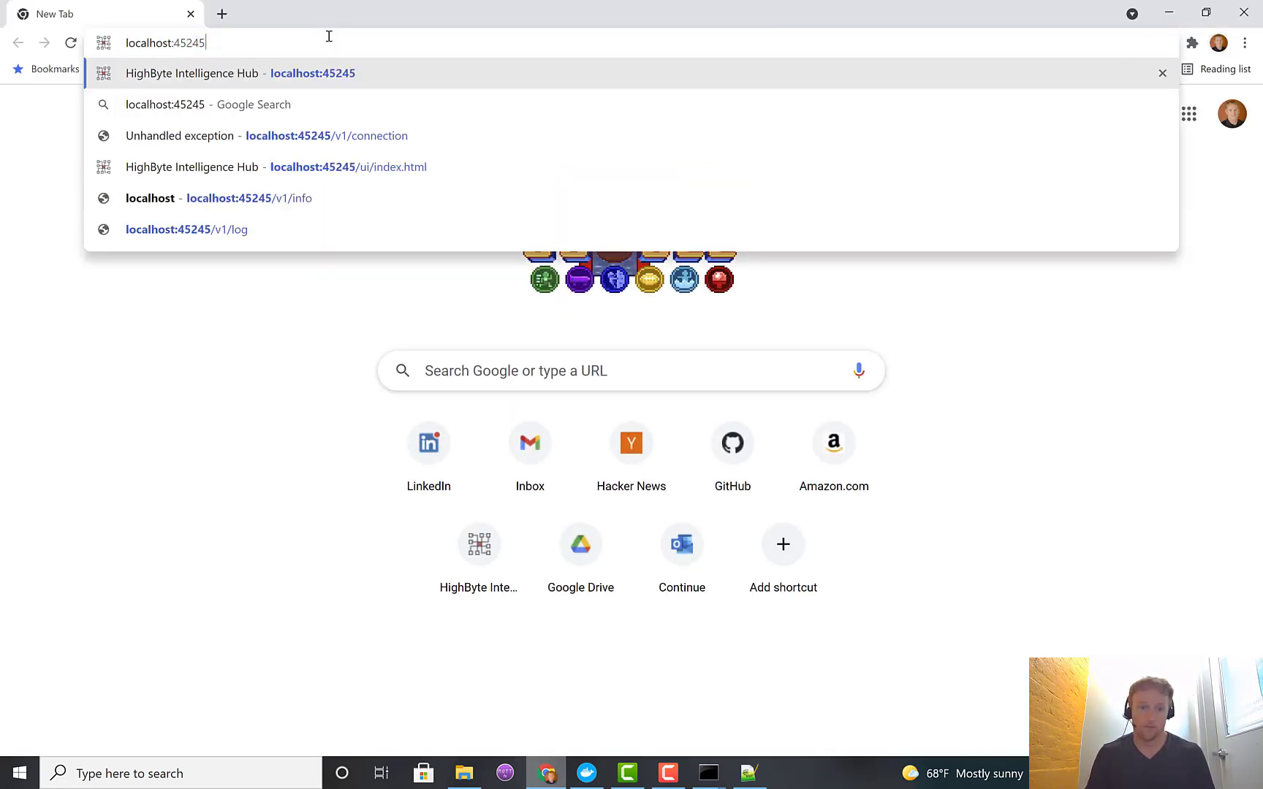
{"action": "key", "text": "Return"}
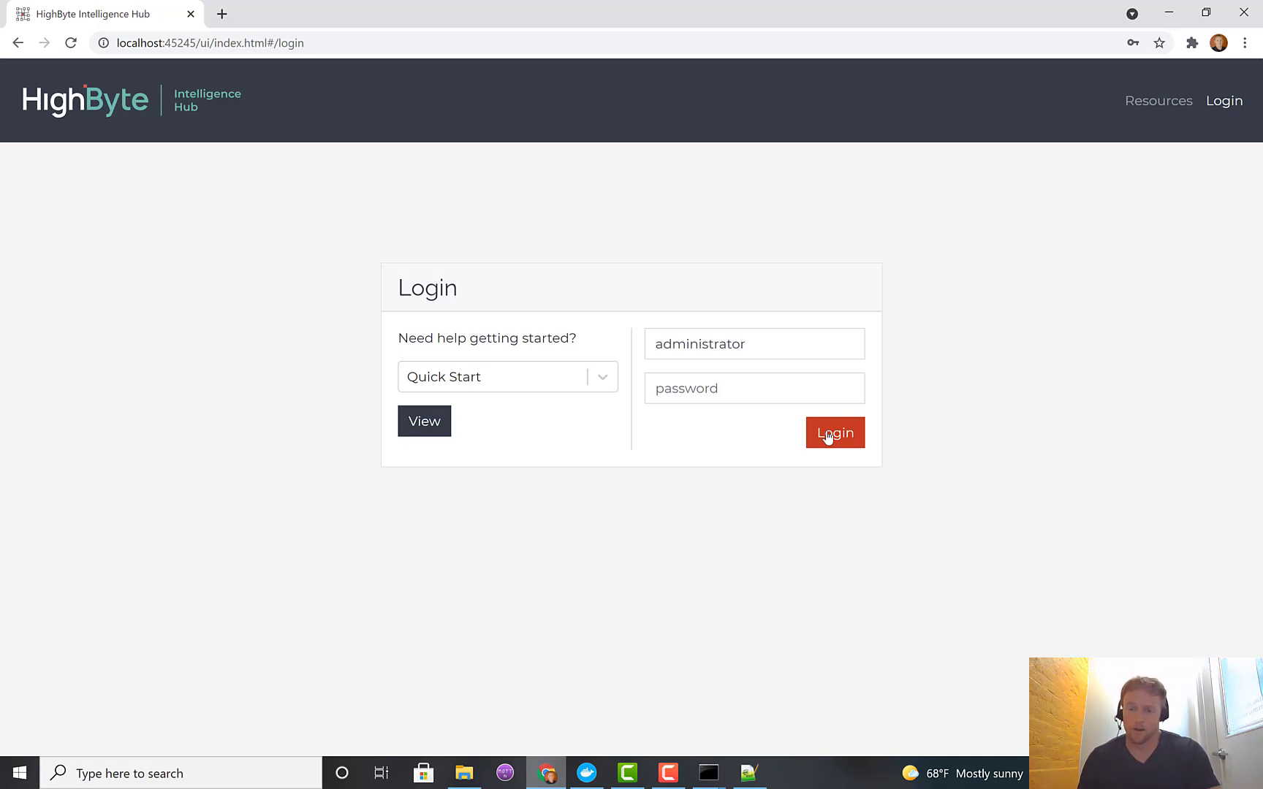
{"action": "left_click", "coordinate": [829, 436]}
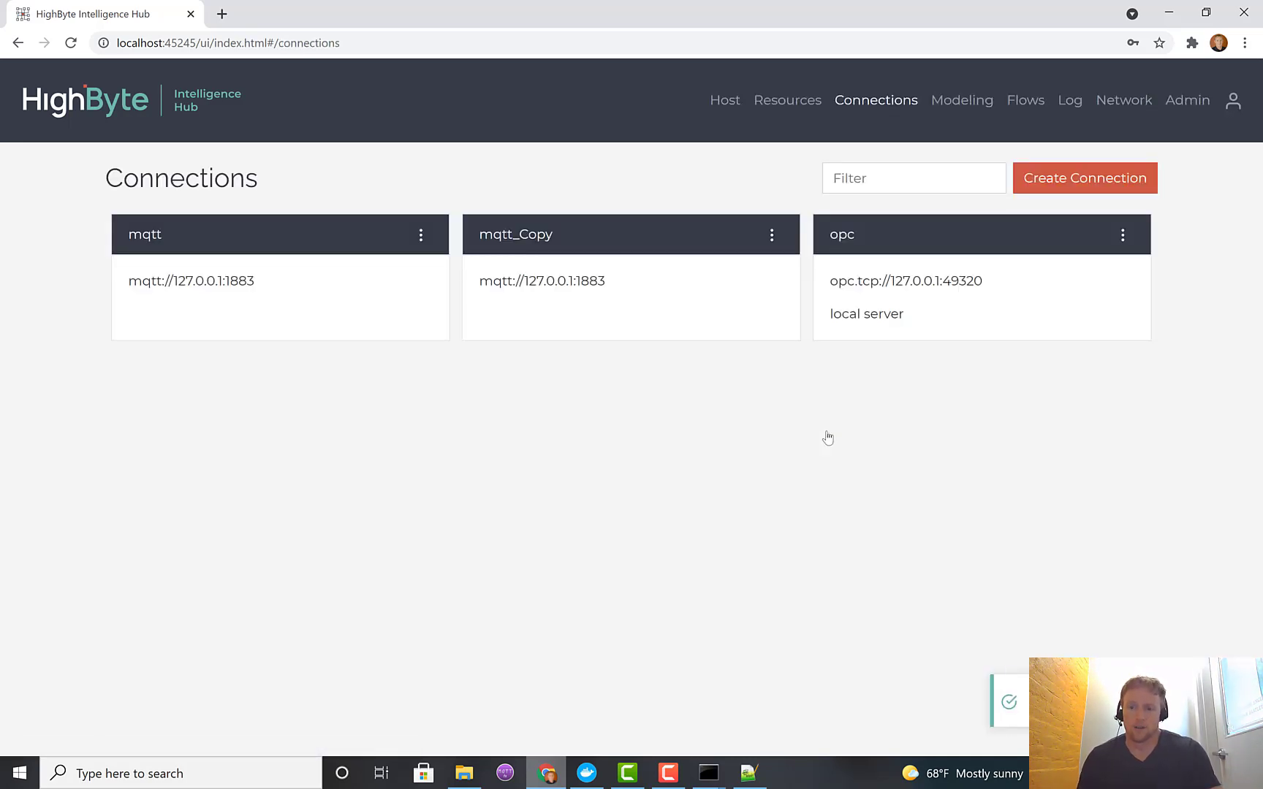
Create a network group named "group" on the host hub
{"action": "left_click", "coordinate": [1111, 109]}
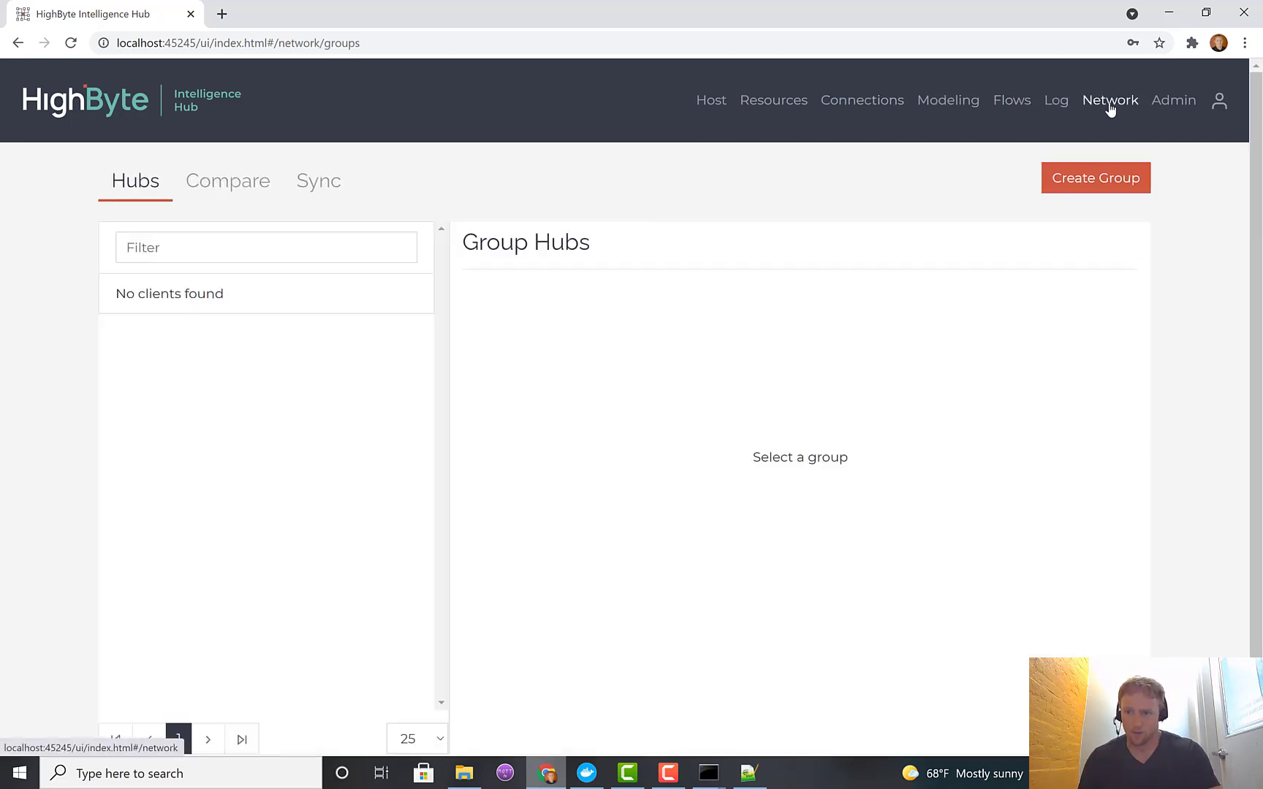
{"action": "left_click_drag", "start_coordinate": [607, 252], "coordinate": [452, 256]}
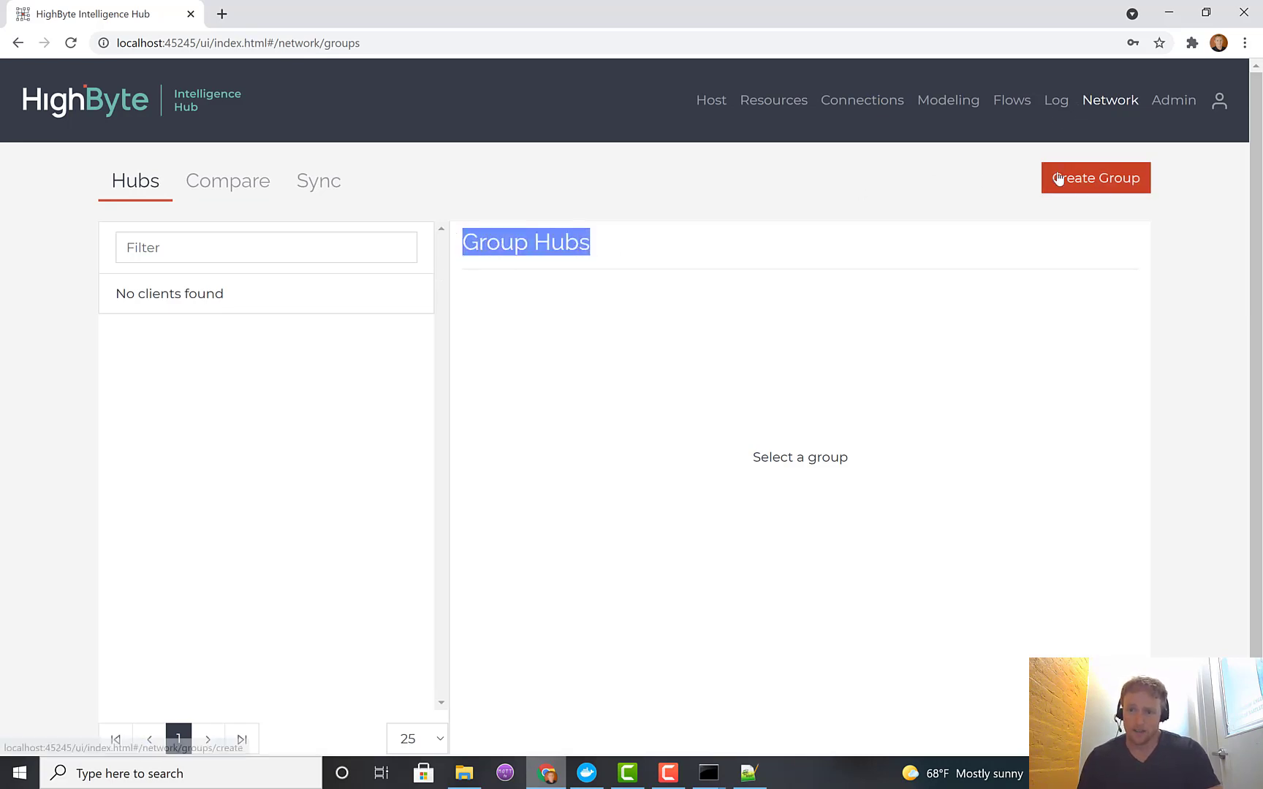
{"action": "left_click", "coordinate": [1057, 178]}
{"action": "left_click", "coordinate": [473, 250]}
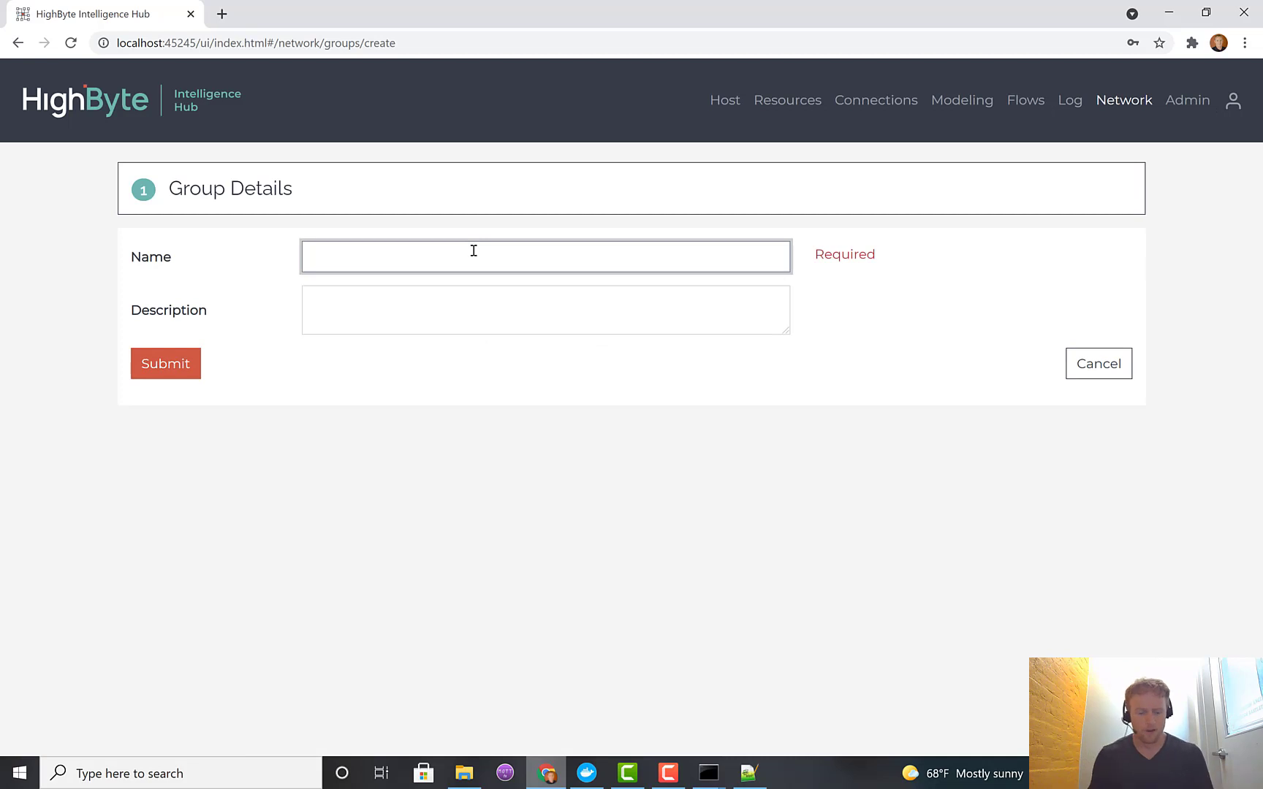
{"action": "type", "text": "group"}
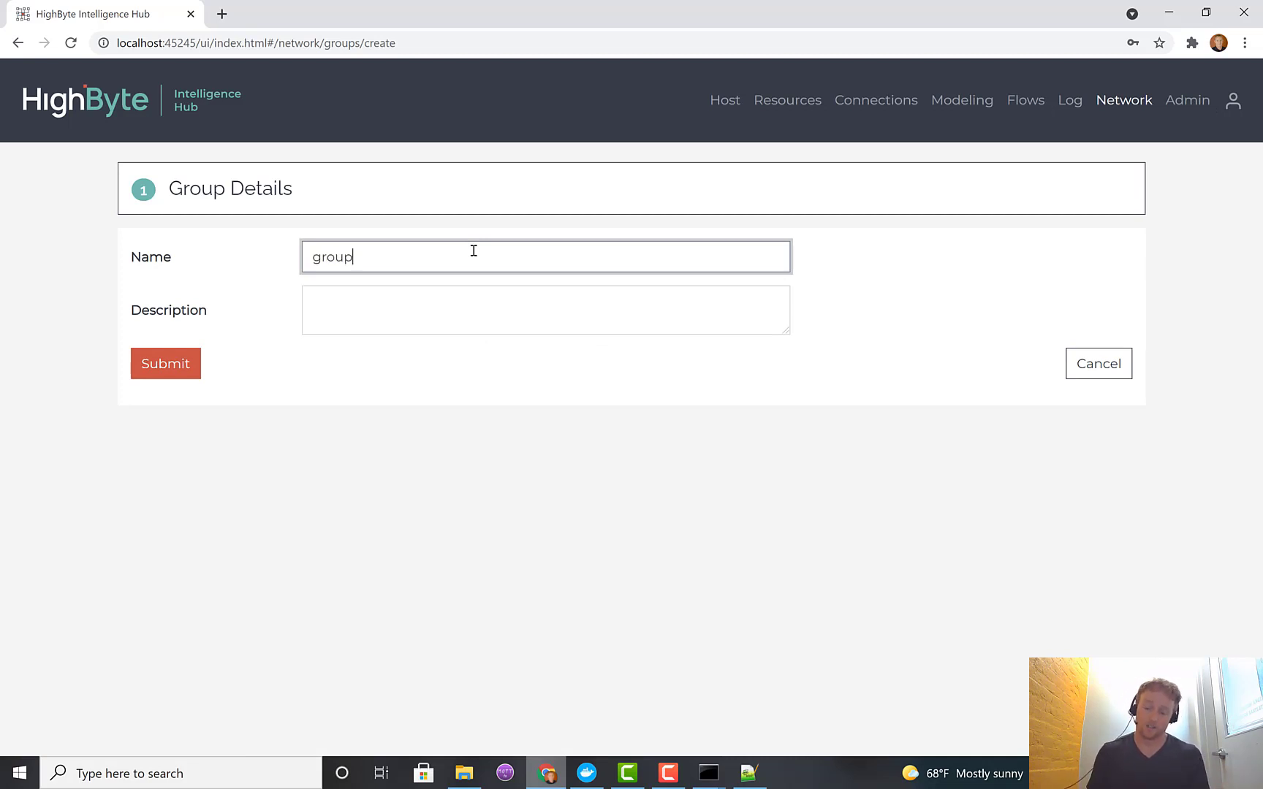
{"action": "key", "text": "Return"}
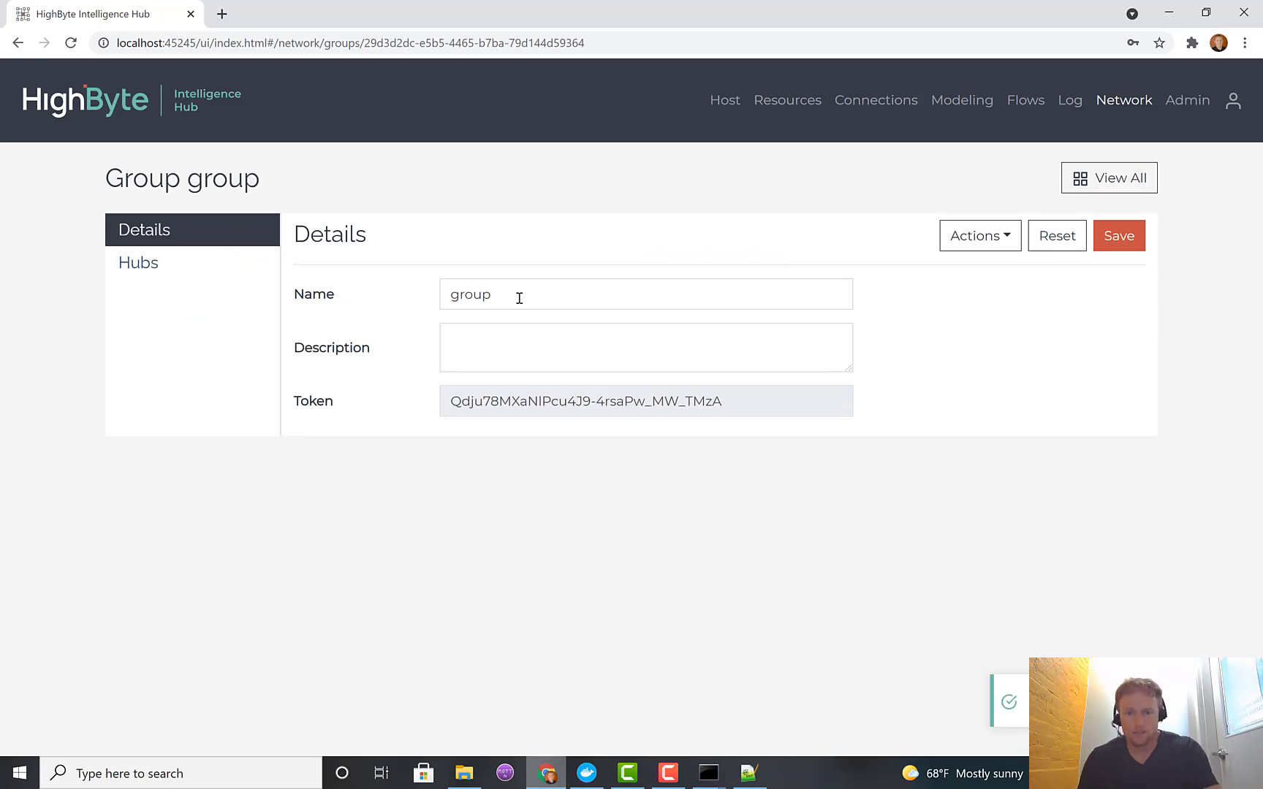
Copy the new group's token from its details and view the hubs registered to the group
{"action": "left_click_drag", "start_coordinate": [519, 296], "coordinate": [343, 299]}
{"action": "left_click", "coordinate": [559, 407]}
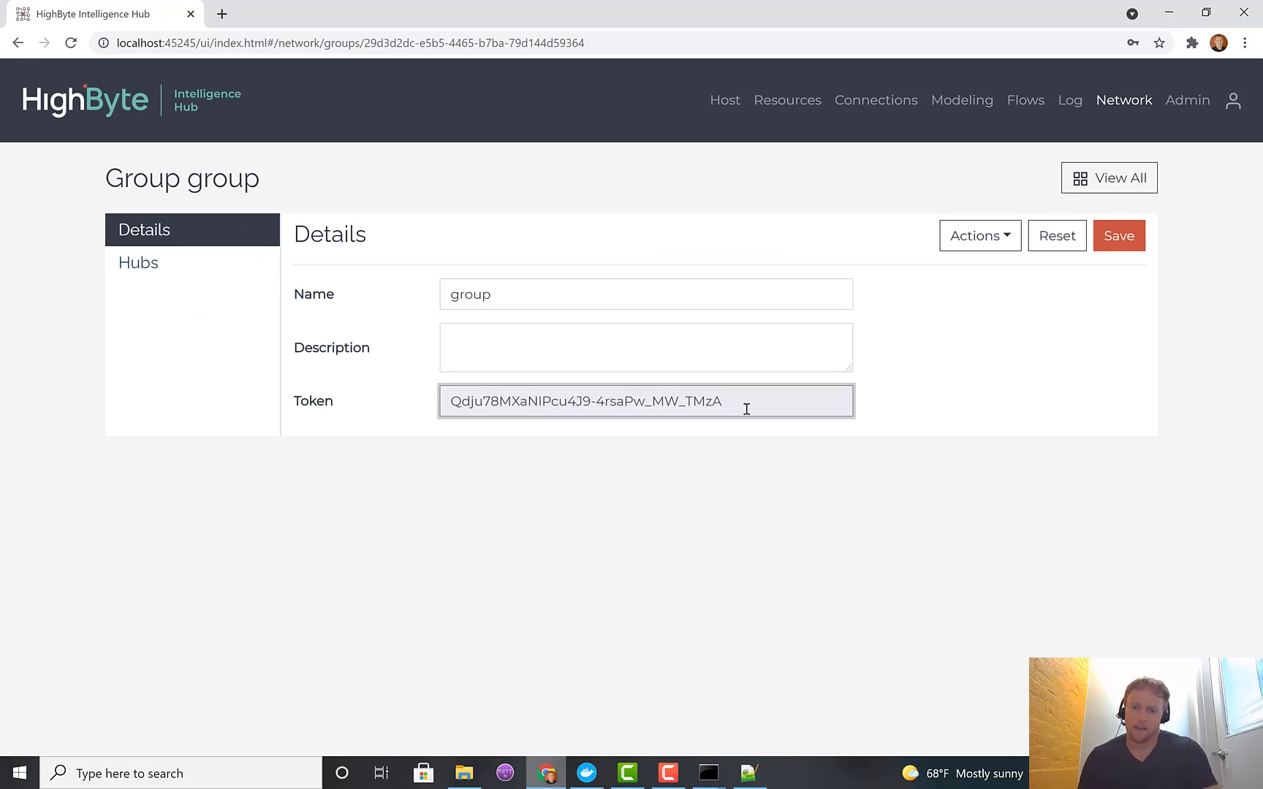
{"action": "left_click_drag", "start_coordinate": [744, 409], "coordinate": [408, 402]}
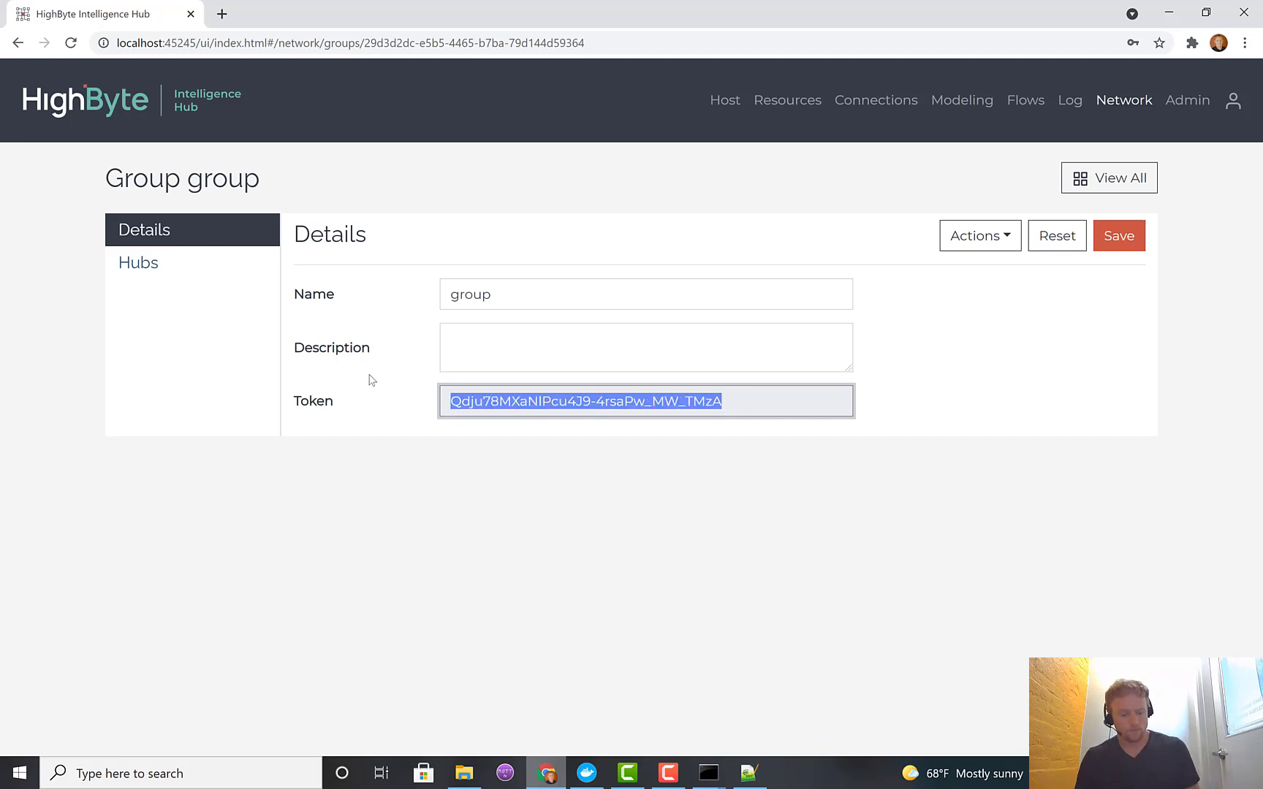
{"action": "left_click", "coordinate": [148, 266]}
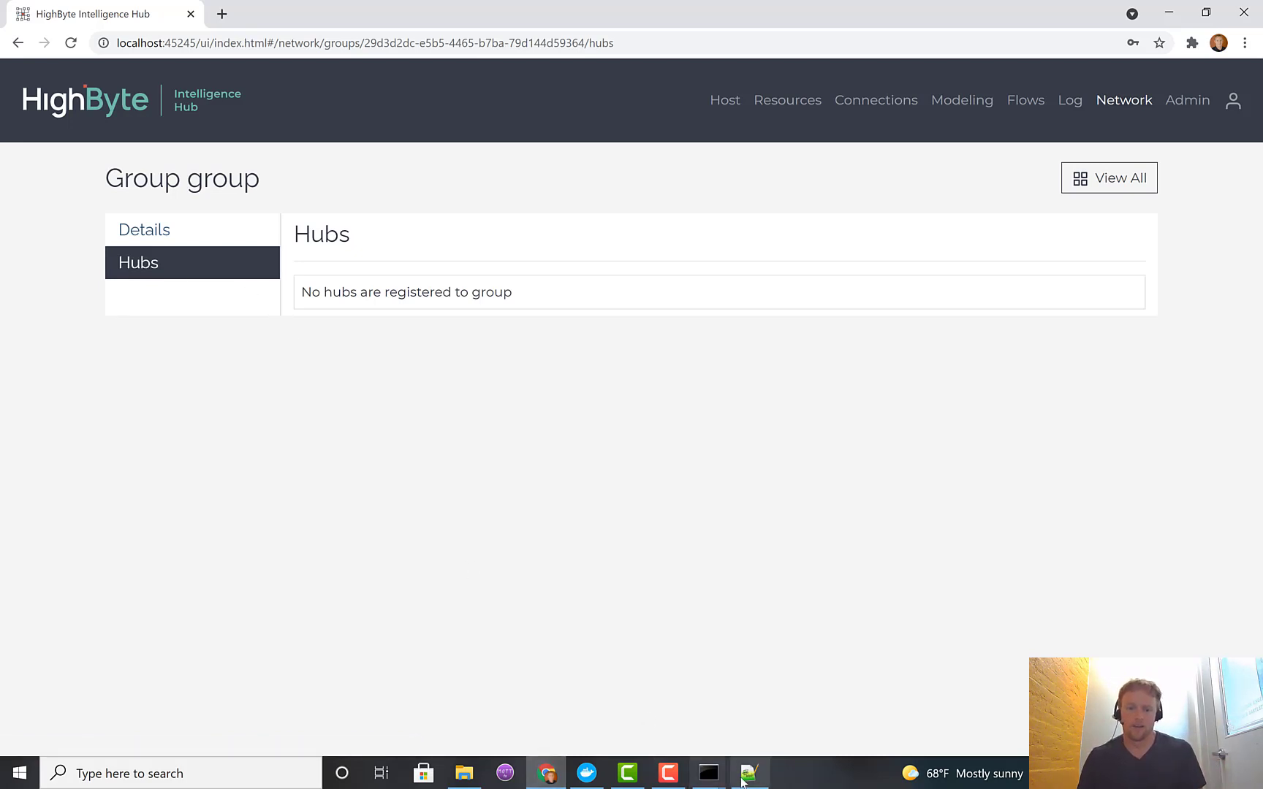
Bring up the remote hub's console window and close it to stop that hub
{"action": "left_click", "coordinate": [709, 773]}
{"action": "left_click", "coordinate": [766, 704]}
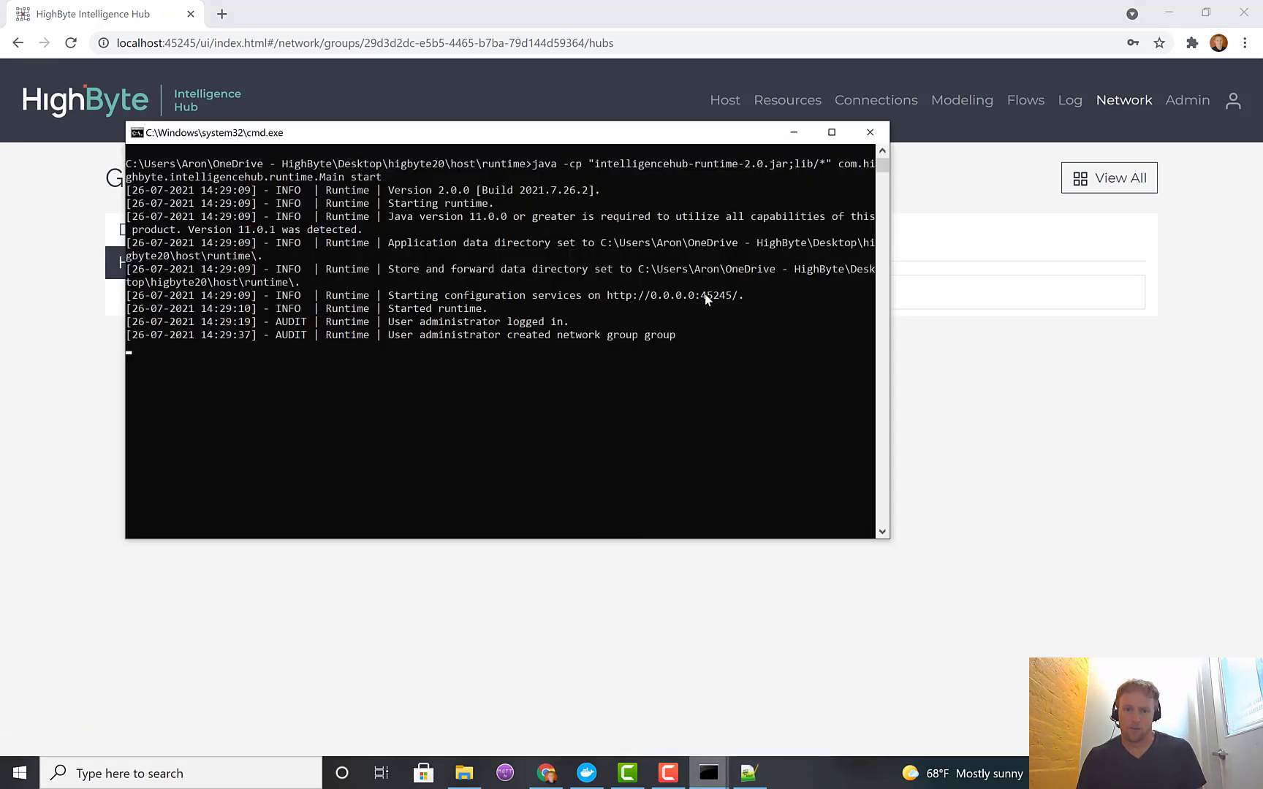
{"action": "mouse_move", "coordinate": [708, 773]}
{"action": "left_click", "coordinate": [790, 701]}
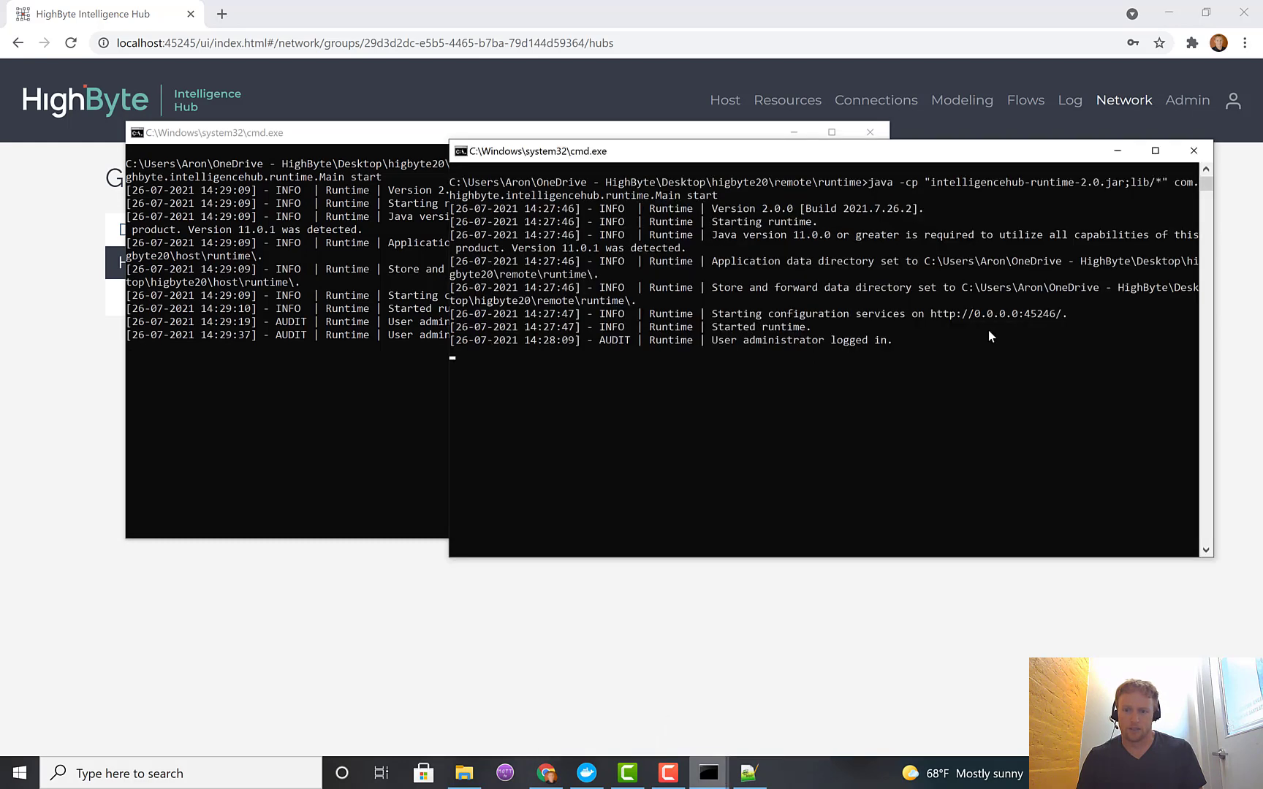
{"action": "left_click", "coordinate": [1194, 150]}
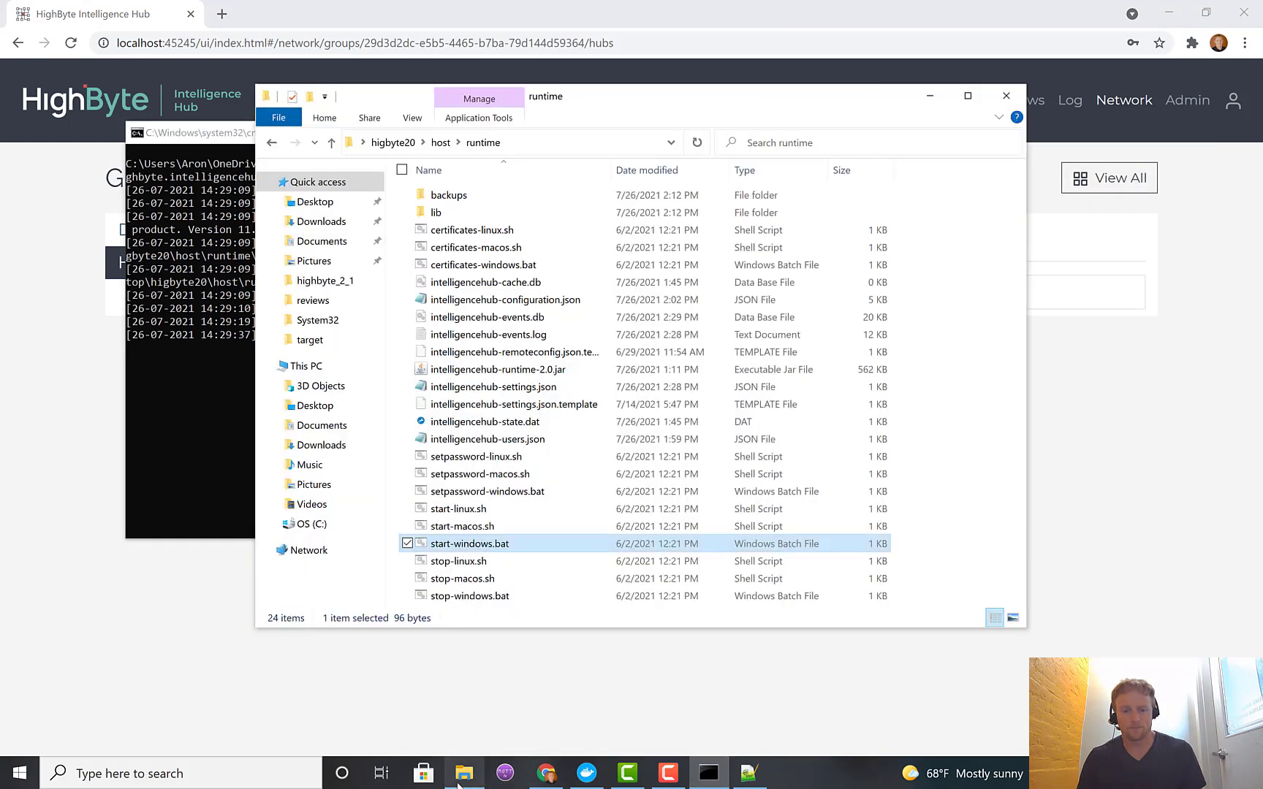
Open intelligencehub-remoteconfig.json.template from the higbyte20 remote runtime folder in Notepad++, widening the Name column to show full file names
{"action": "left_click", "coordinate": [464, 772]}
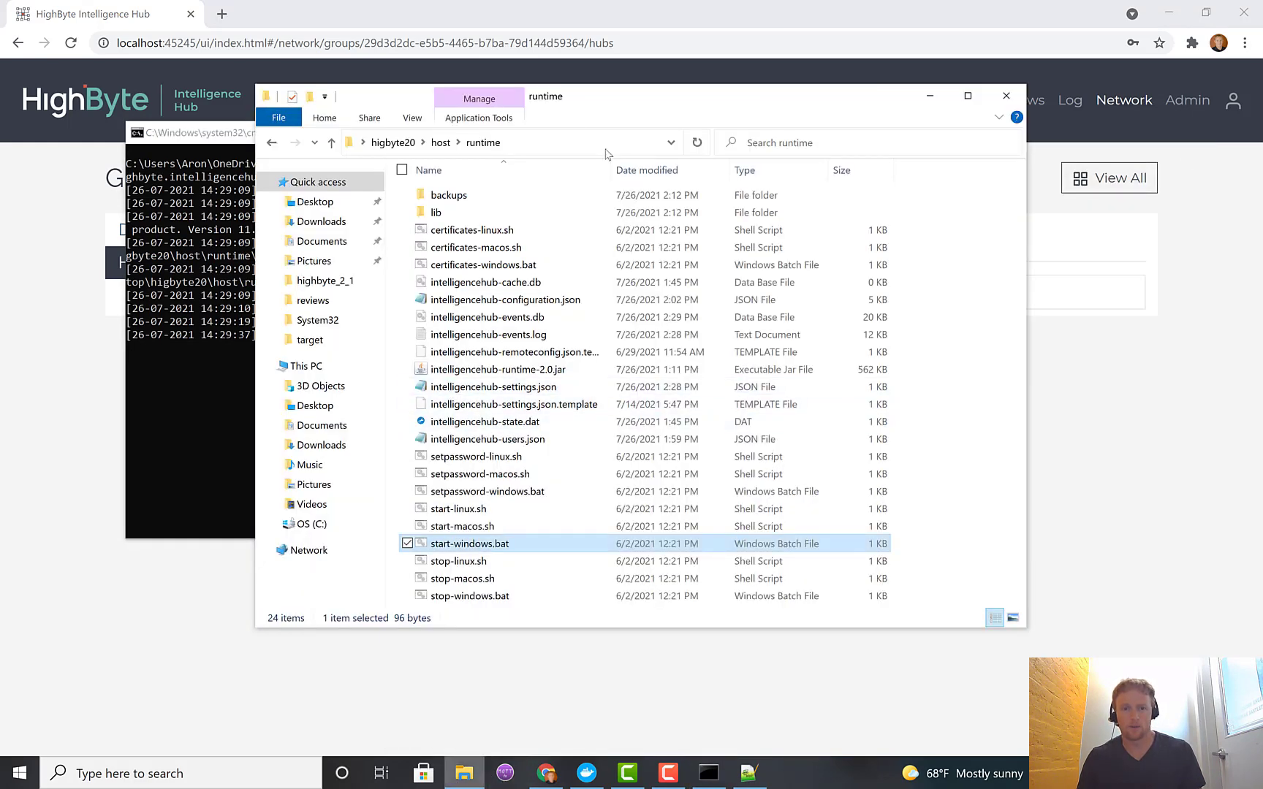
{"action": "left_click", "coordinate": [392, 142]}
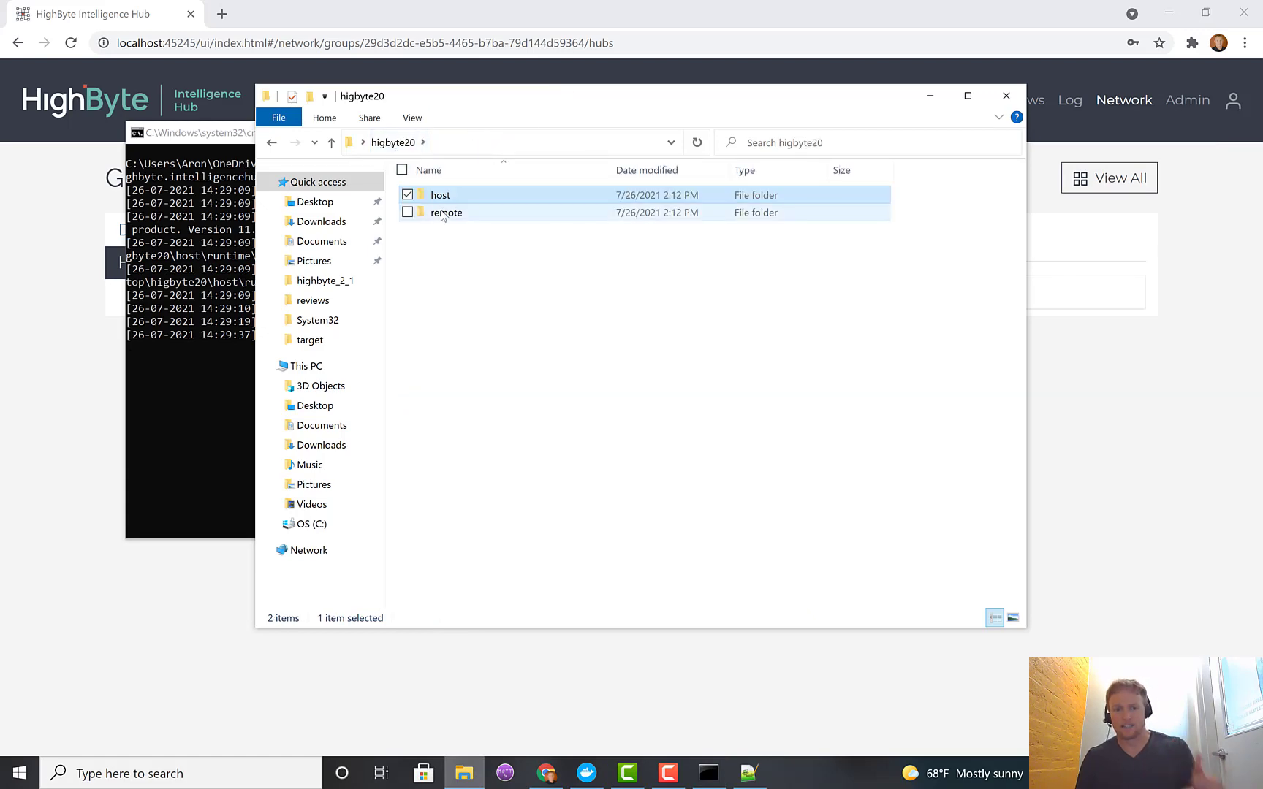
{"action": "double_click", "coordinate": [443, 213]}
{"action": "double_click", "coordinate": [443, 213]}
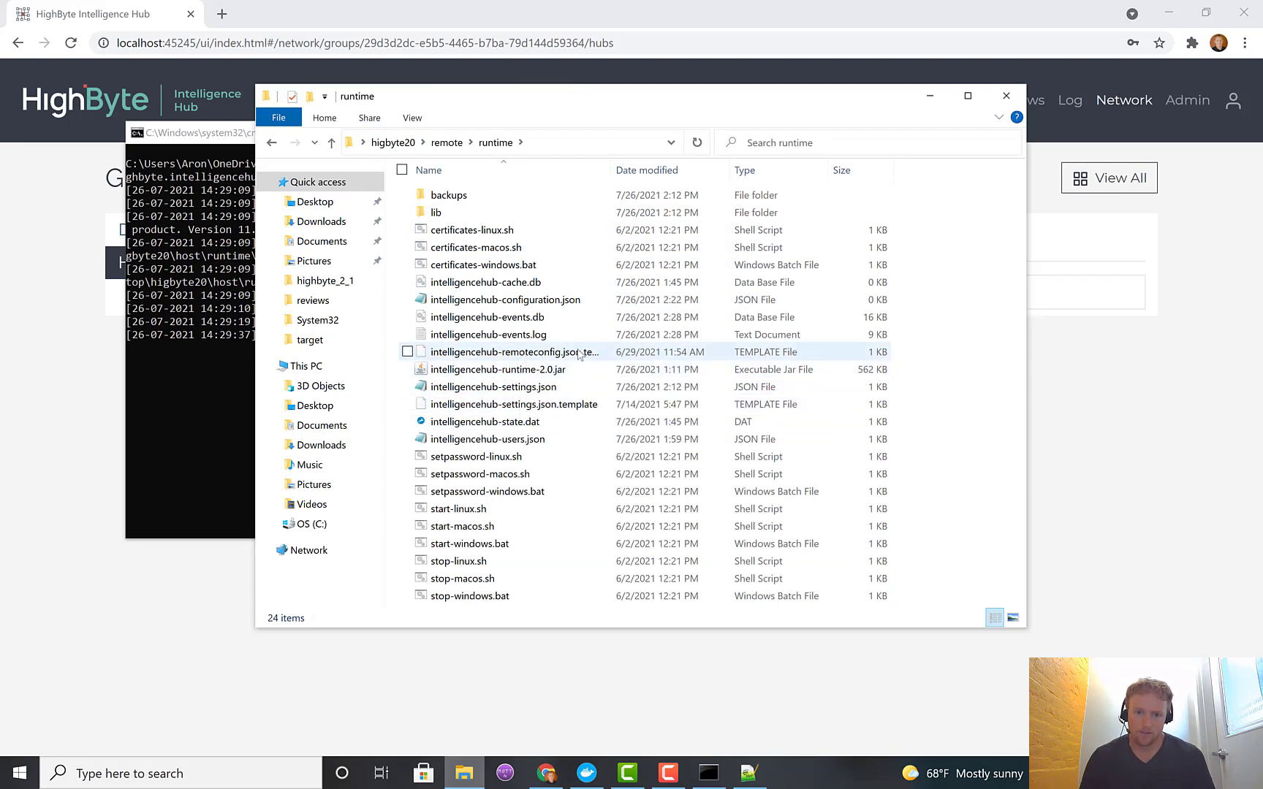
{"action": "left_click_drag", "start_coordinate": [601, 160], "coordinate": [773, 165]}
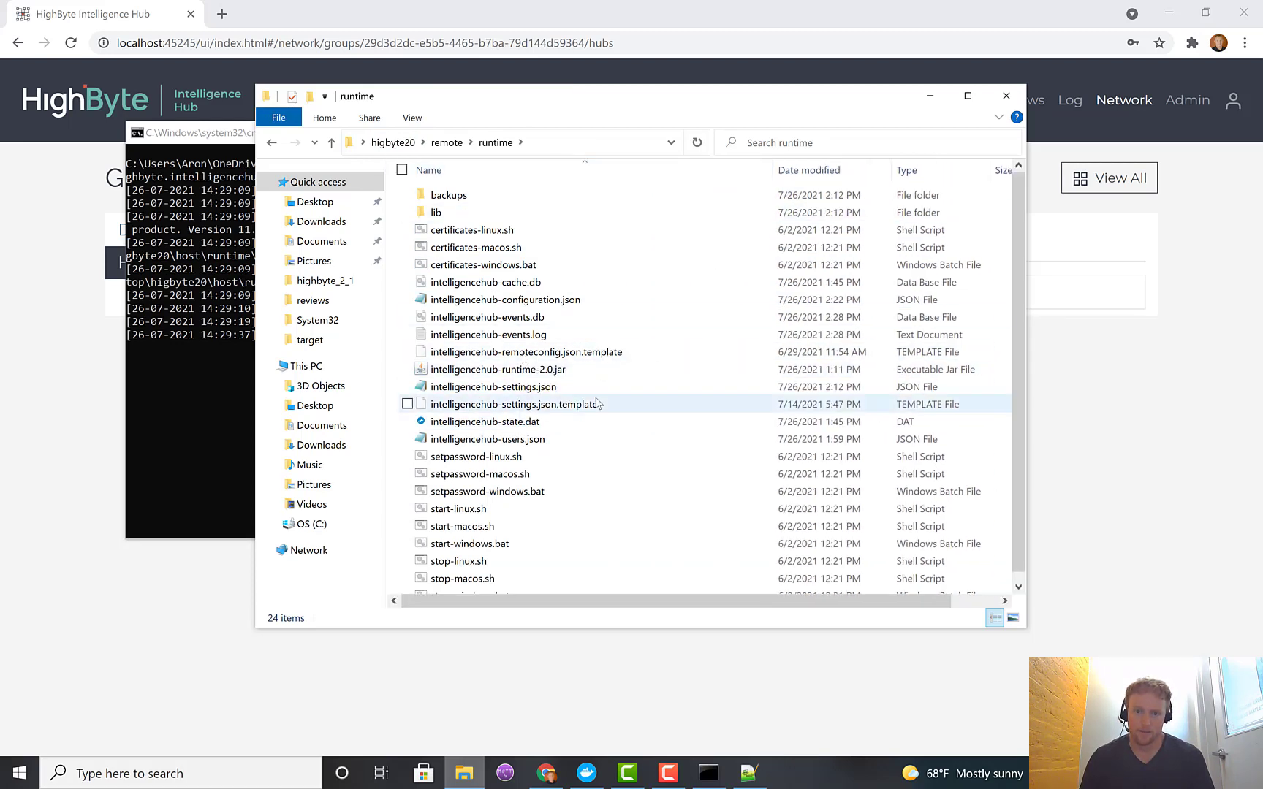
{"action": "right_click", "coordinate": [557, 353]}
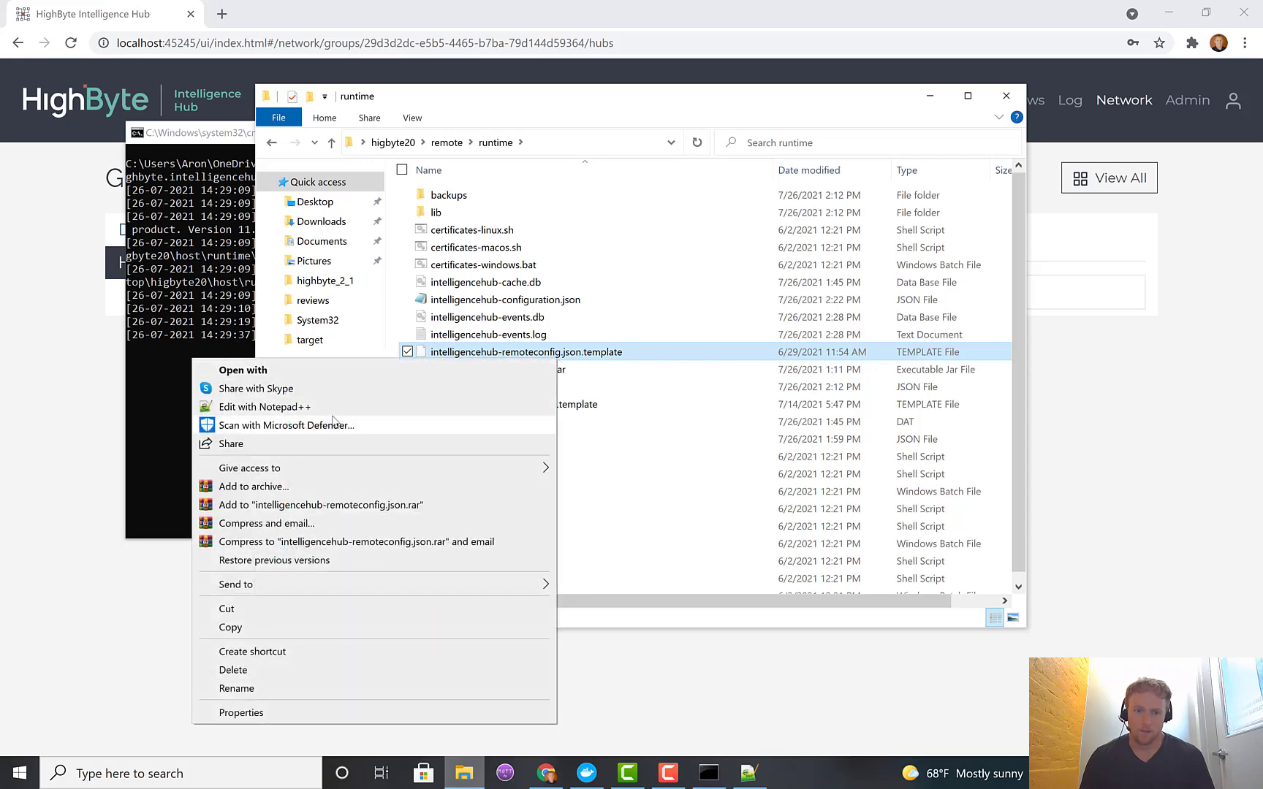
{"action": "left_click", "coordinate": [330, 407]}
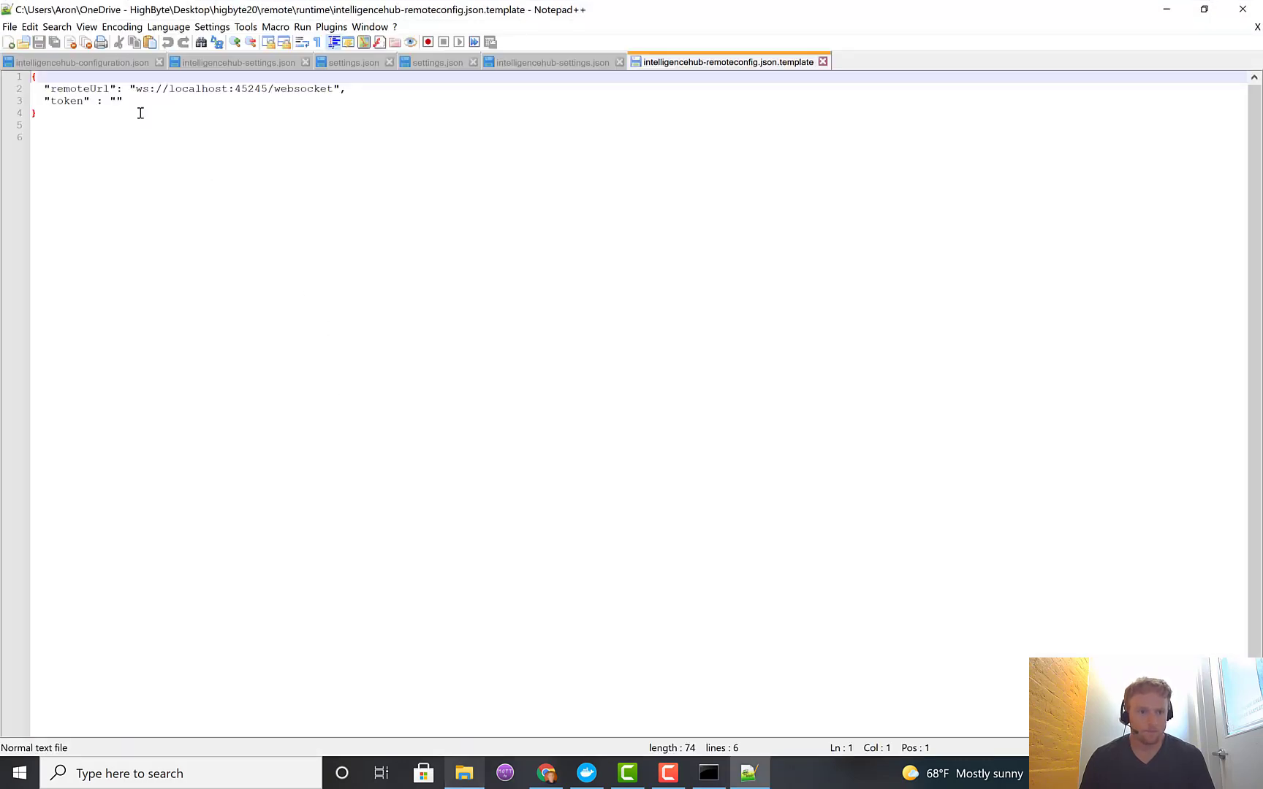
Paste the copied group token as the token value in the remote configuration template and save the file
{"action": "left_click", "coordinate": [138, 100]}
{"action": "left_click", "coordinate": [115, 101]}
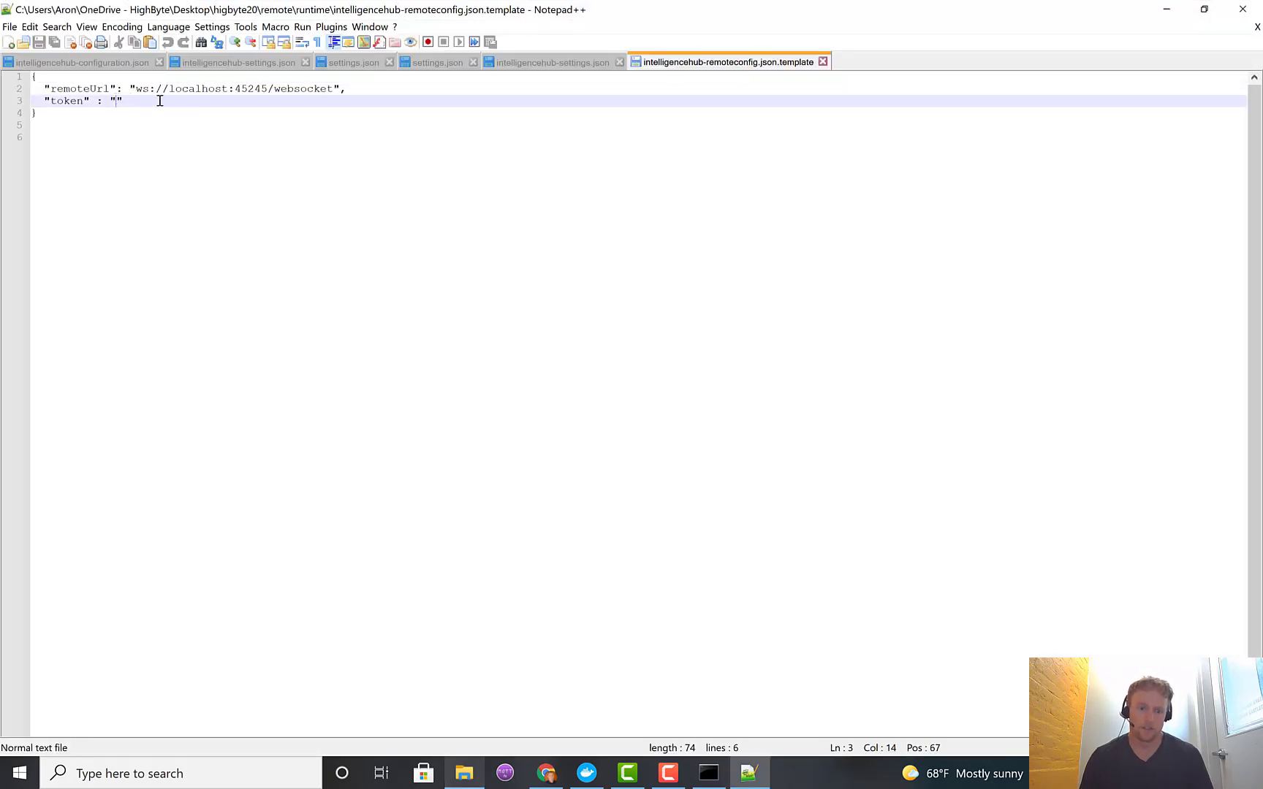
{"action": "key", "text": "ctrl+v"}
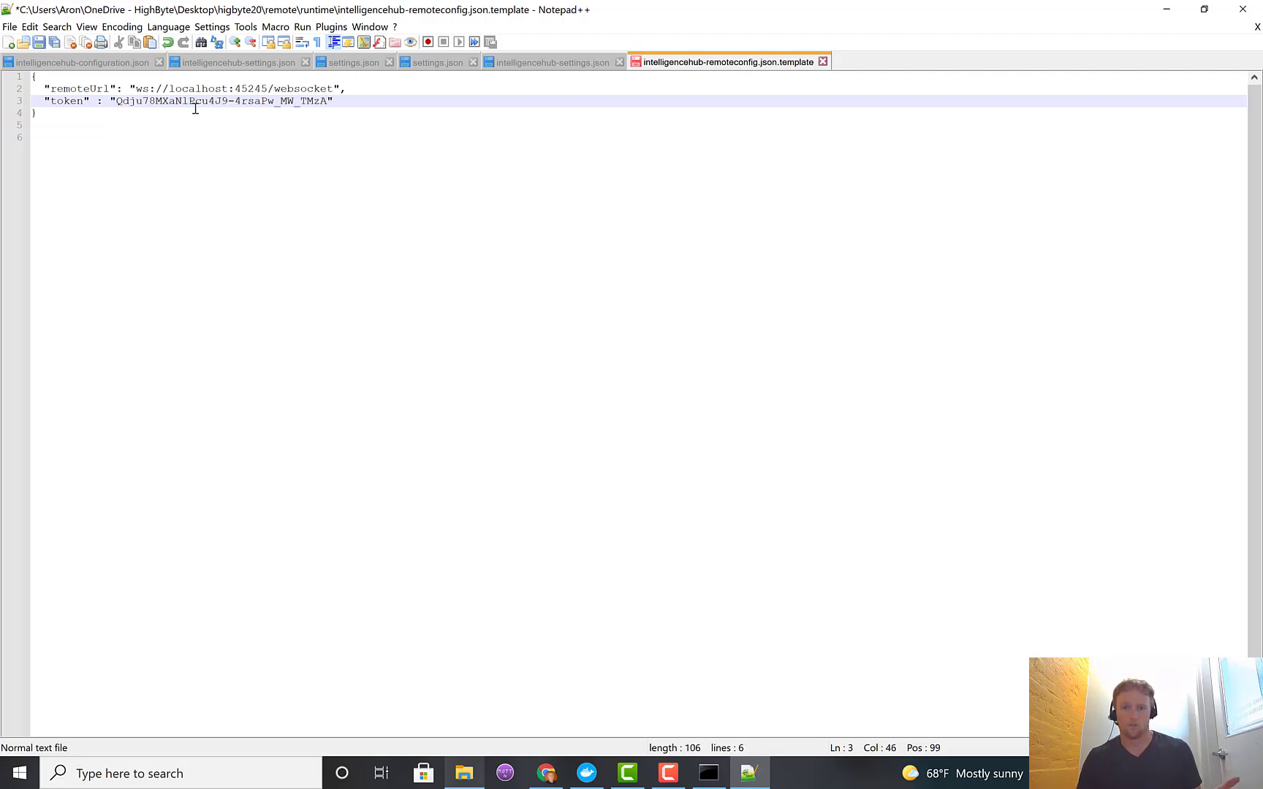
{"action": "key", "text": "ctrl+s"}
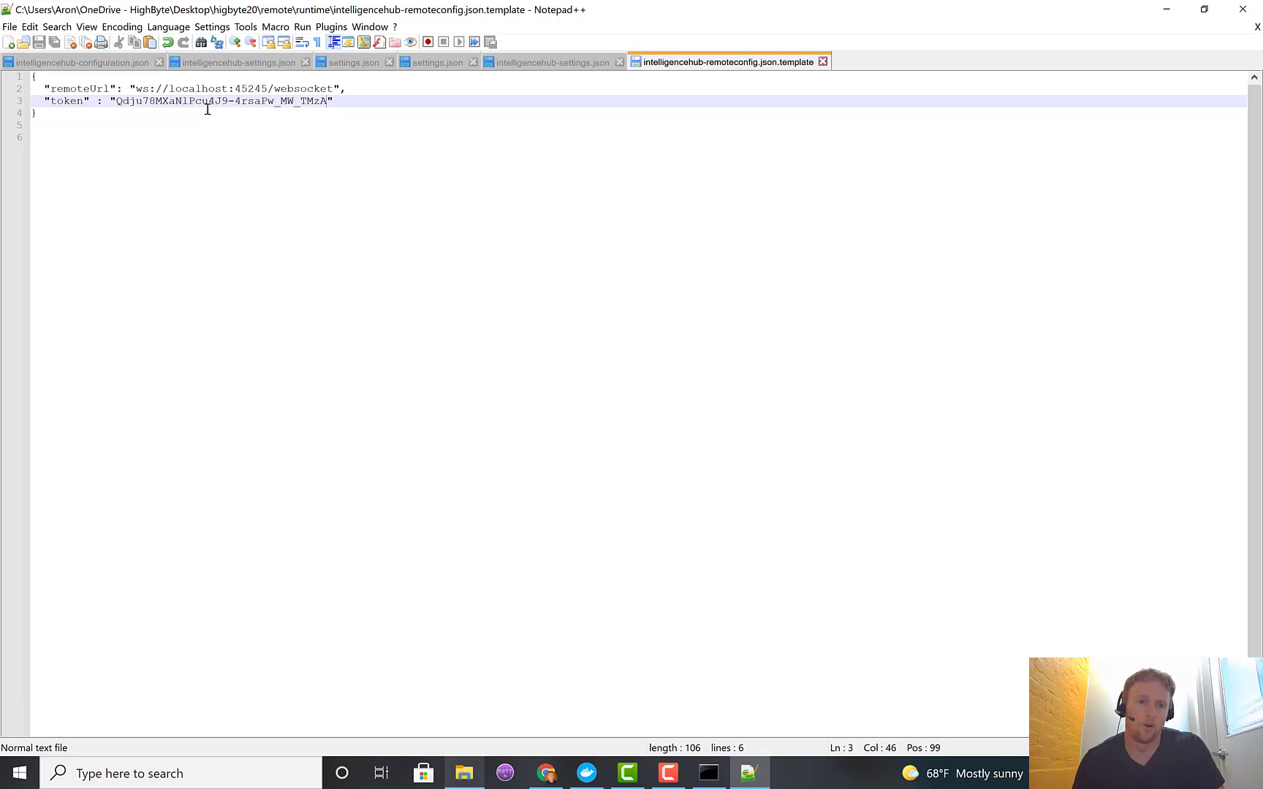
Examine the remoteUrl's protocol, host, port and websocket path and the token line in the remote configuration template
{"action": "left_click", "coordinate": [228, 89]}
{"action": "left_click_drag", "start_coordinate": [138, 88], "coordinate": [336, 89]}
{"action": "left_click", "coordinate": [275, 102]}
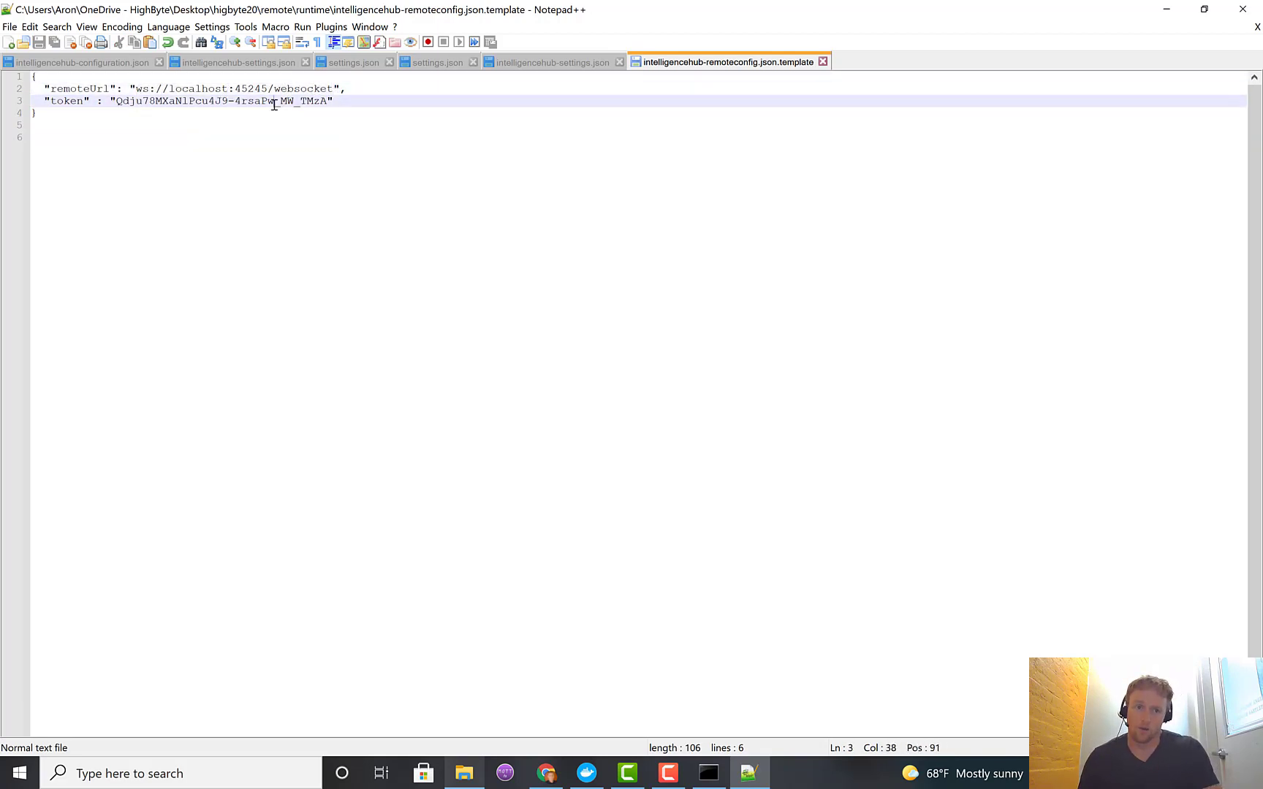
{"action": "double_click", "coordinate": [253, 89]}
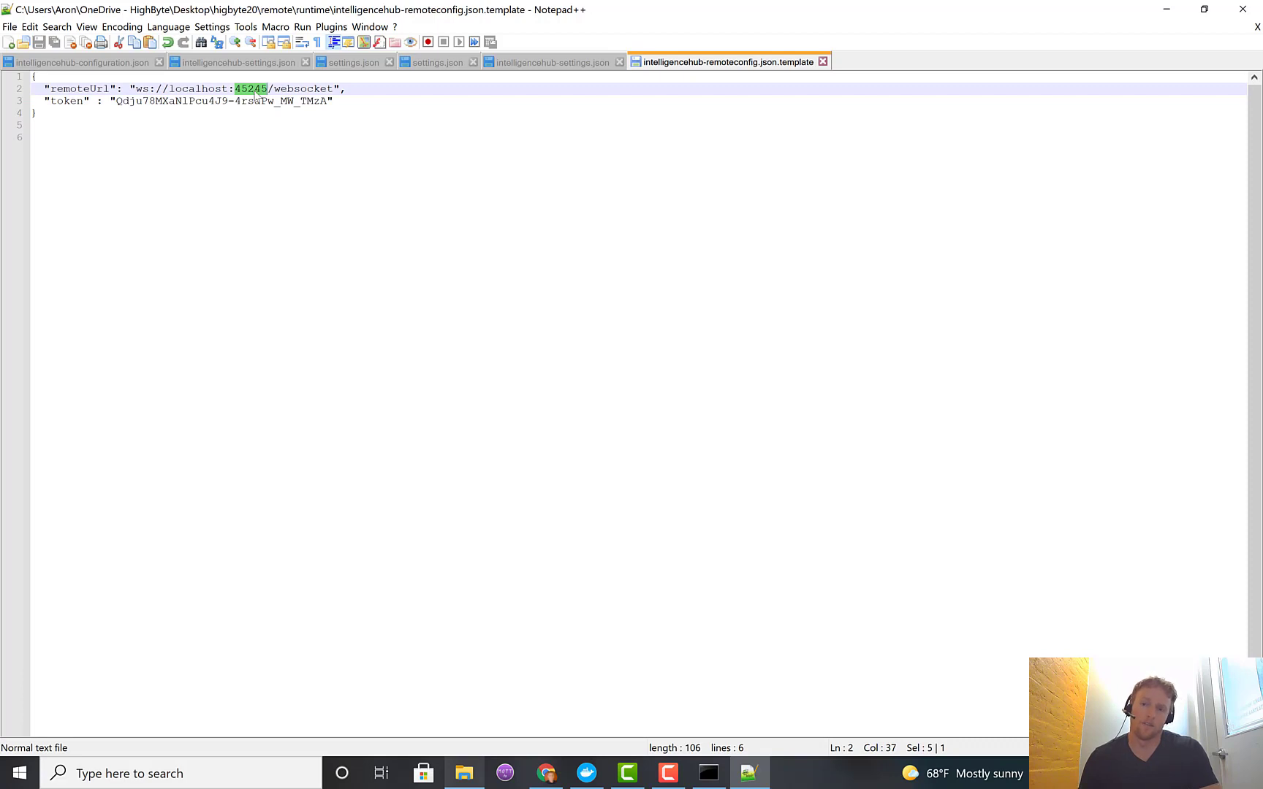
{"action": "double_click", "coordinate": [295, 91]}
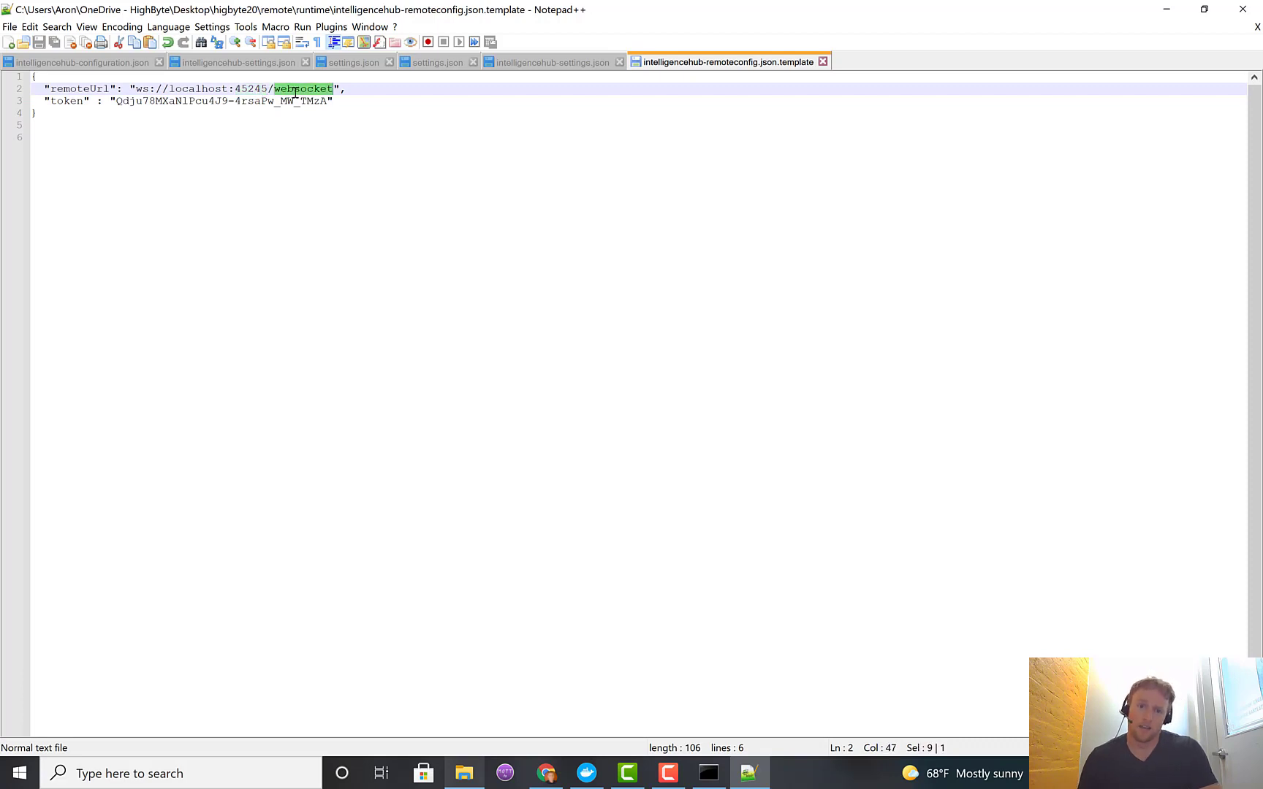
{"action": "double_click", "coordinate": [142, 88]}
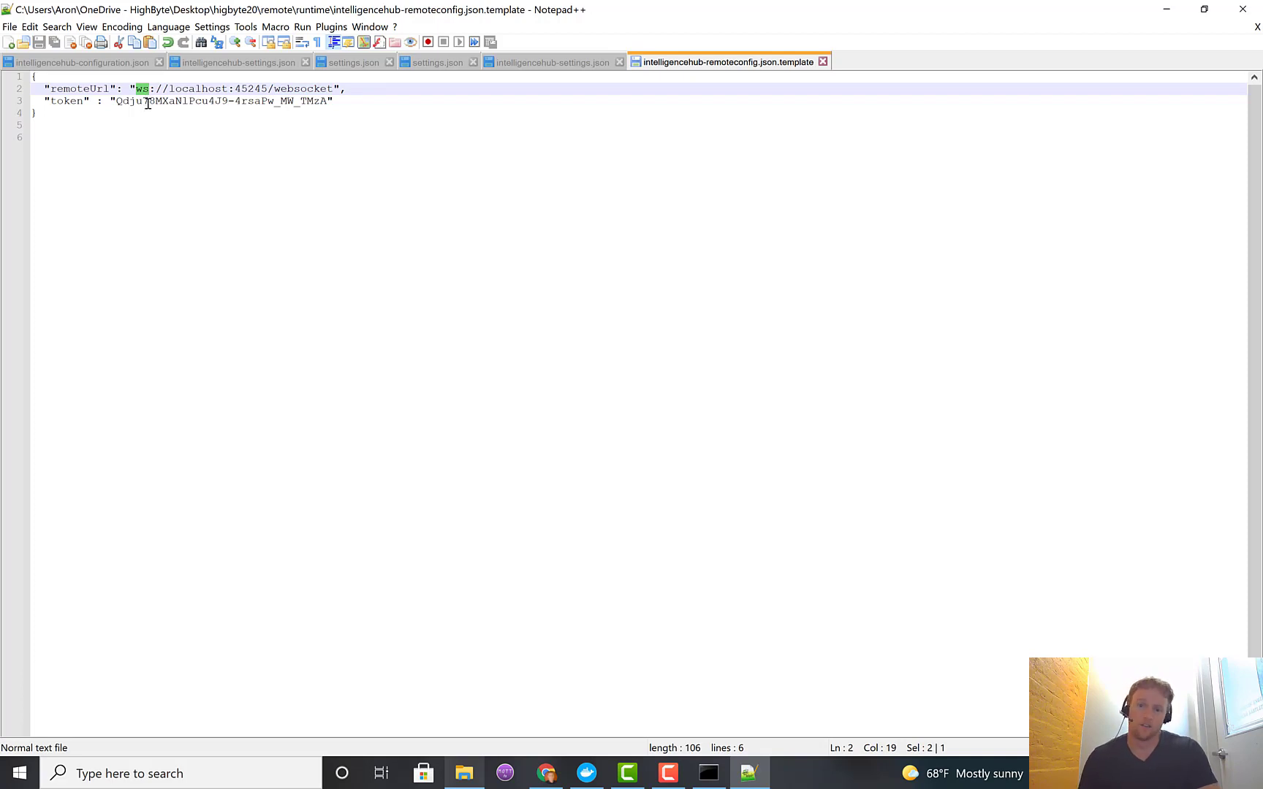
{"action": "left_click", "coordinate": [153, 143]}
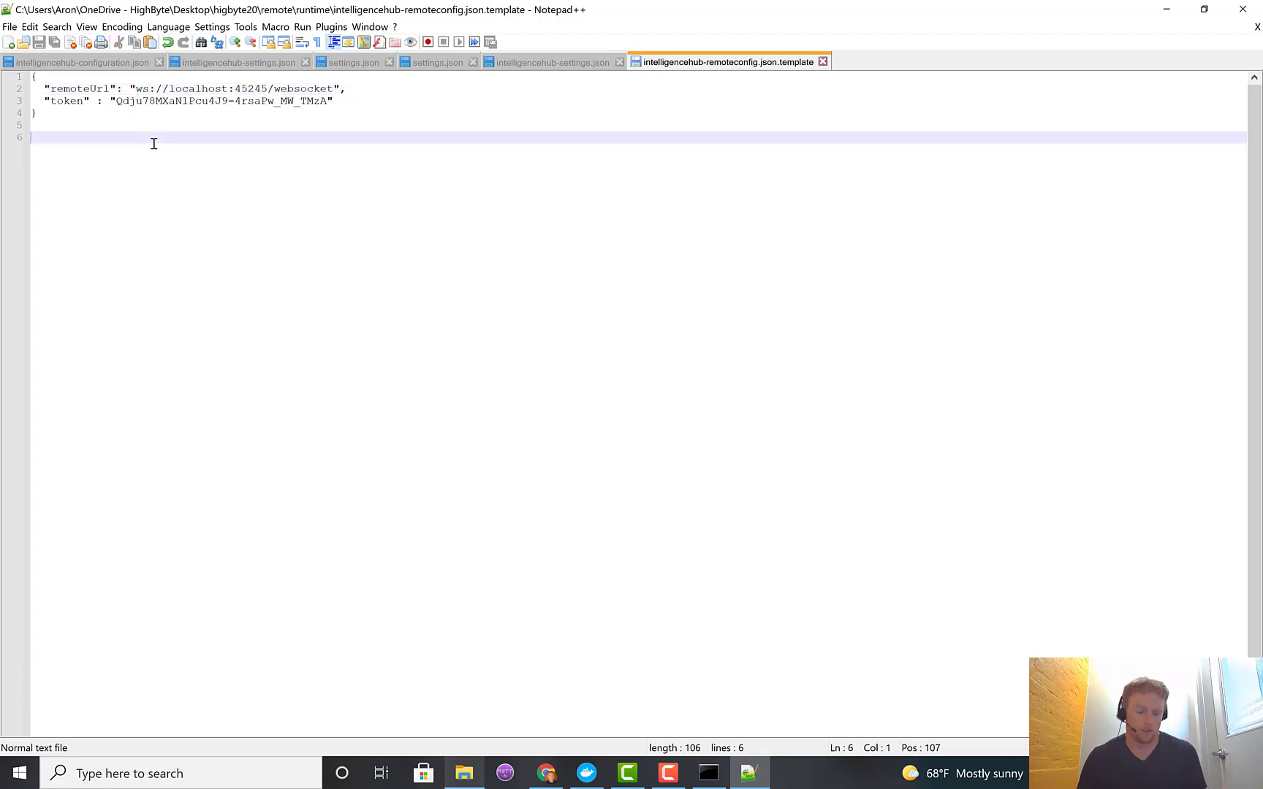
{"action": "left_click", "coordinate": [113, 102]}
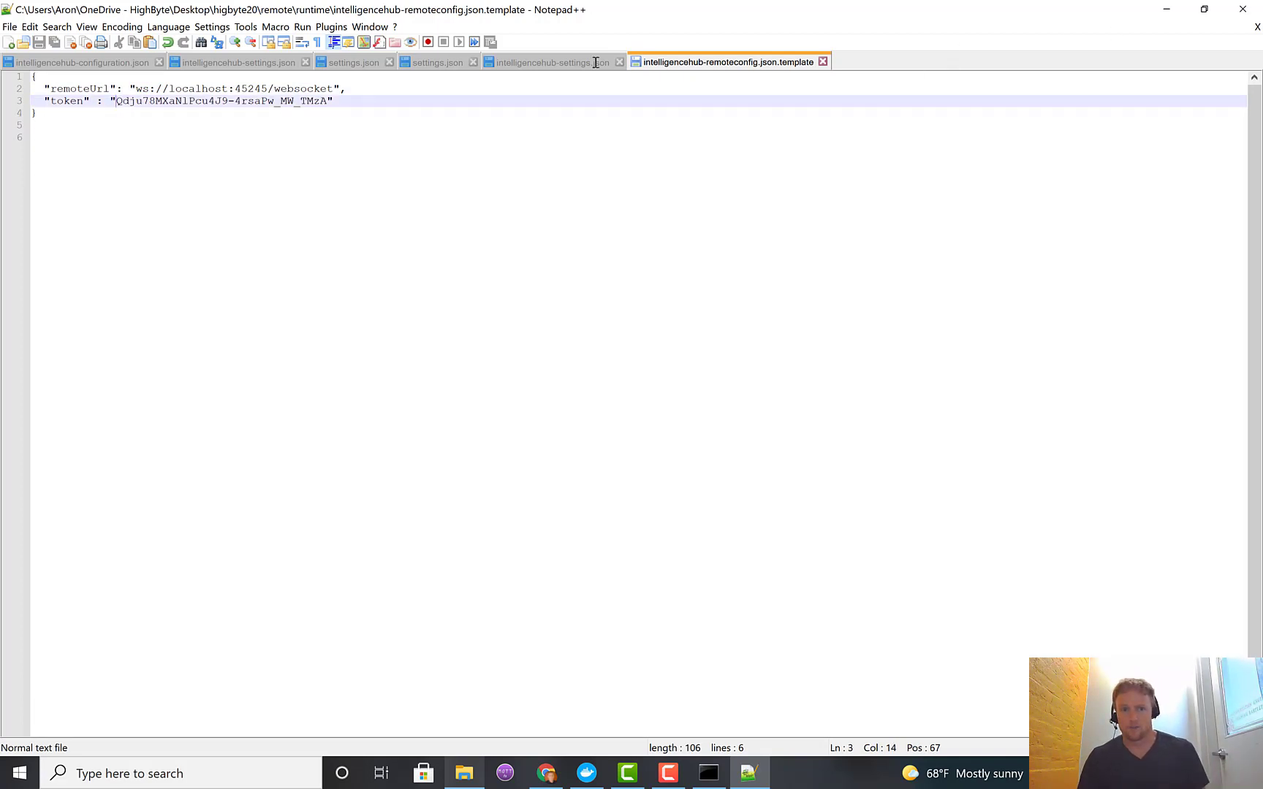
Rename the remote configuration template in the remote runtime folder to intelligencehub-remoteconfig.json
{"action": "left_click", "coordinate": [1167, 9]}
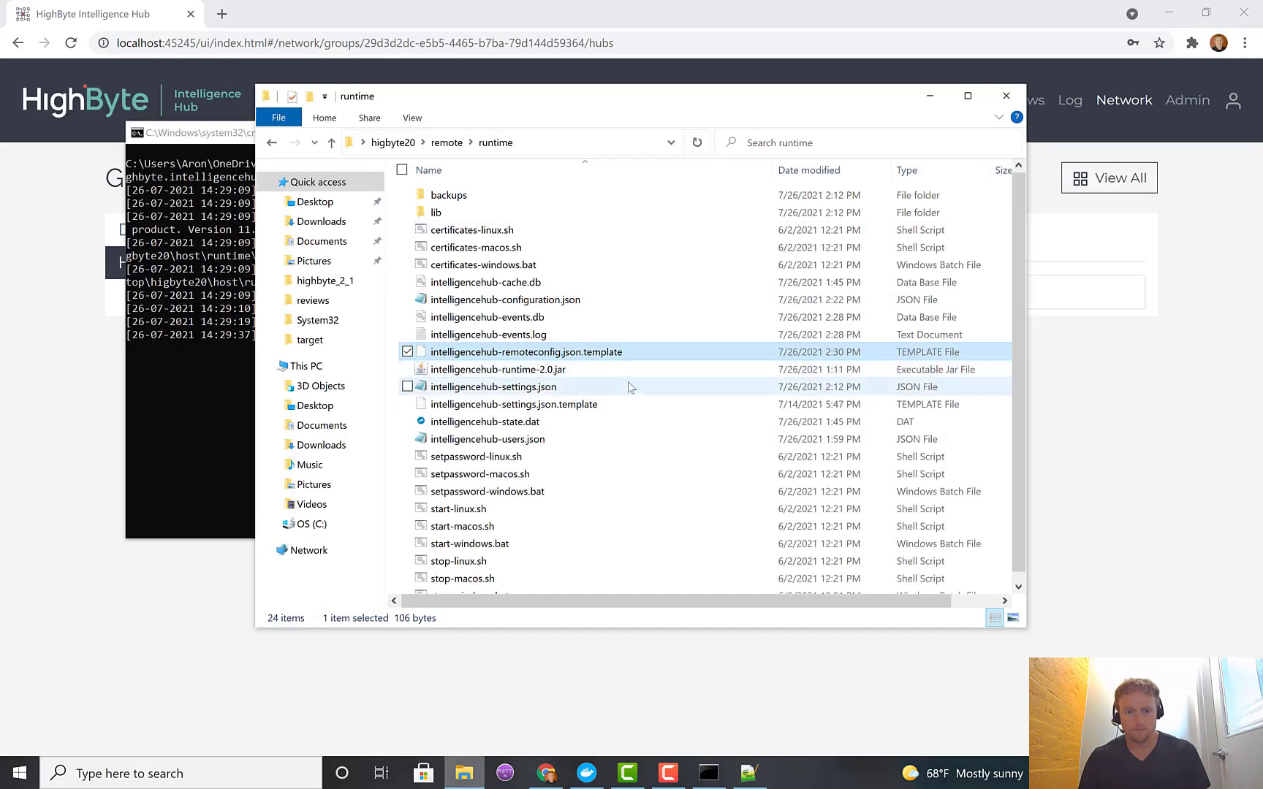
{"action": "left_click", "coordinate": [603, 353]}
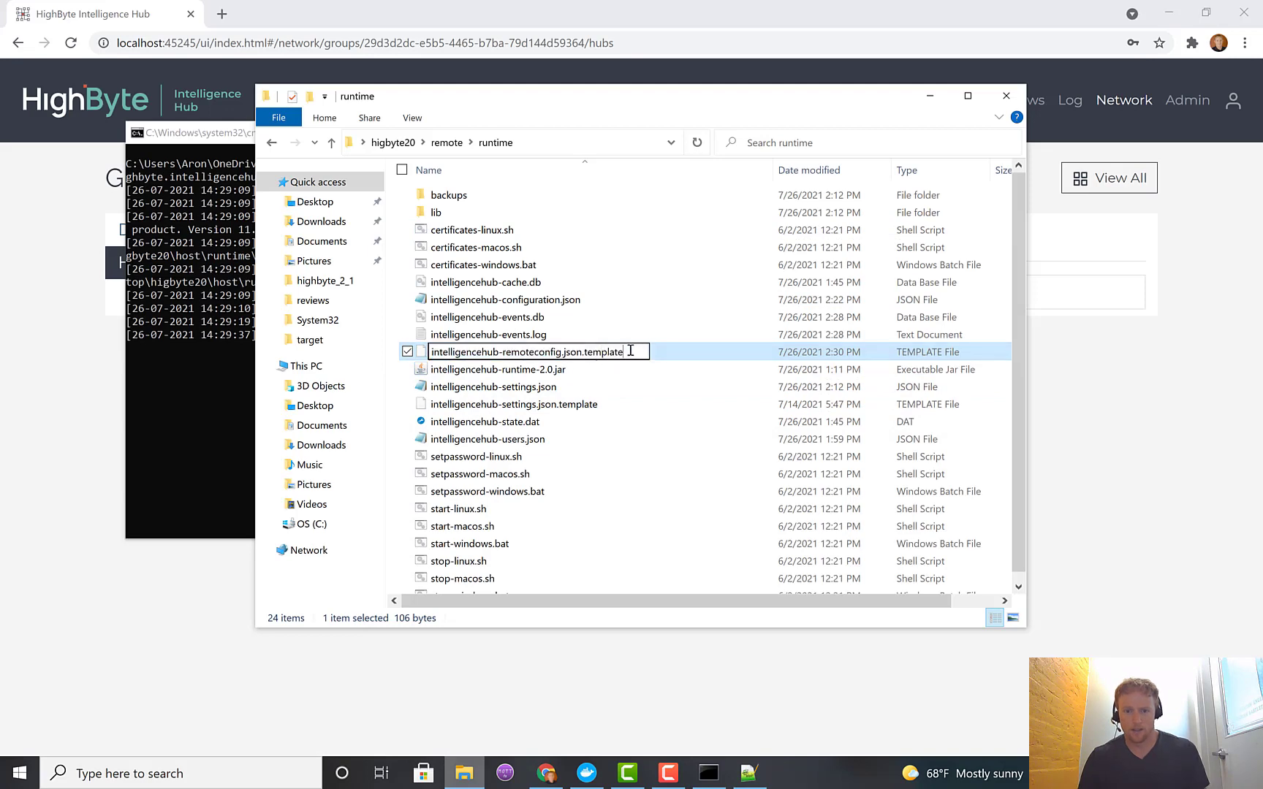
{"action": "key", "text": "BackSpace"}
{"action": "key", "text": "BackSpace"}
{"action": "key", "text": "BackSpace"}
{"action": "key", "text": "BackSpace"}
{"action": "key", "text": "BackSpace"}
{"action": "key", "text": "BackSpace"}
{"action": "key", "text": "BackSpace"}
{"action": "key", "text": "BackSpace"}
{"action": "key", "text": "BackSpace"}
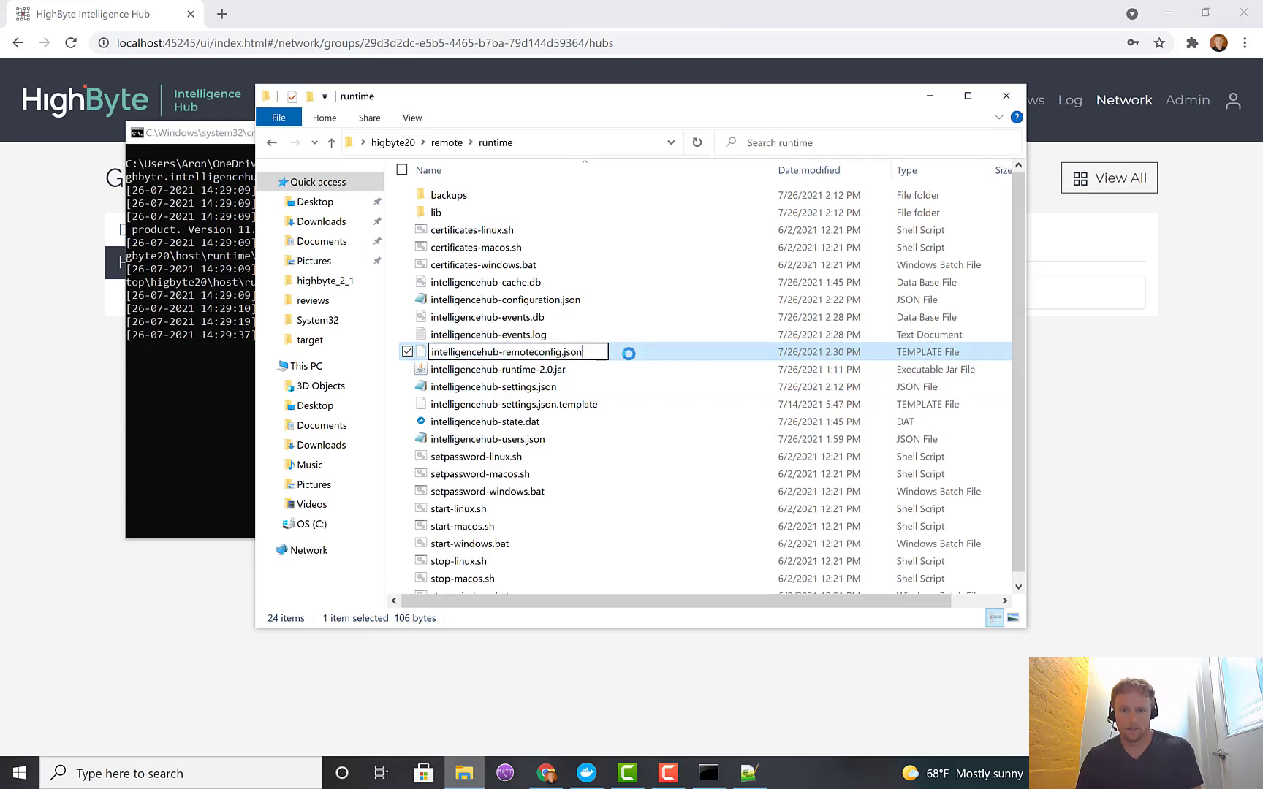
{"action": "key", "text": "Return"}
{"action": "left_click", "coordinate": [705, 397]}
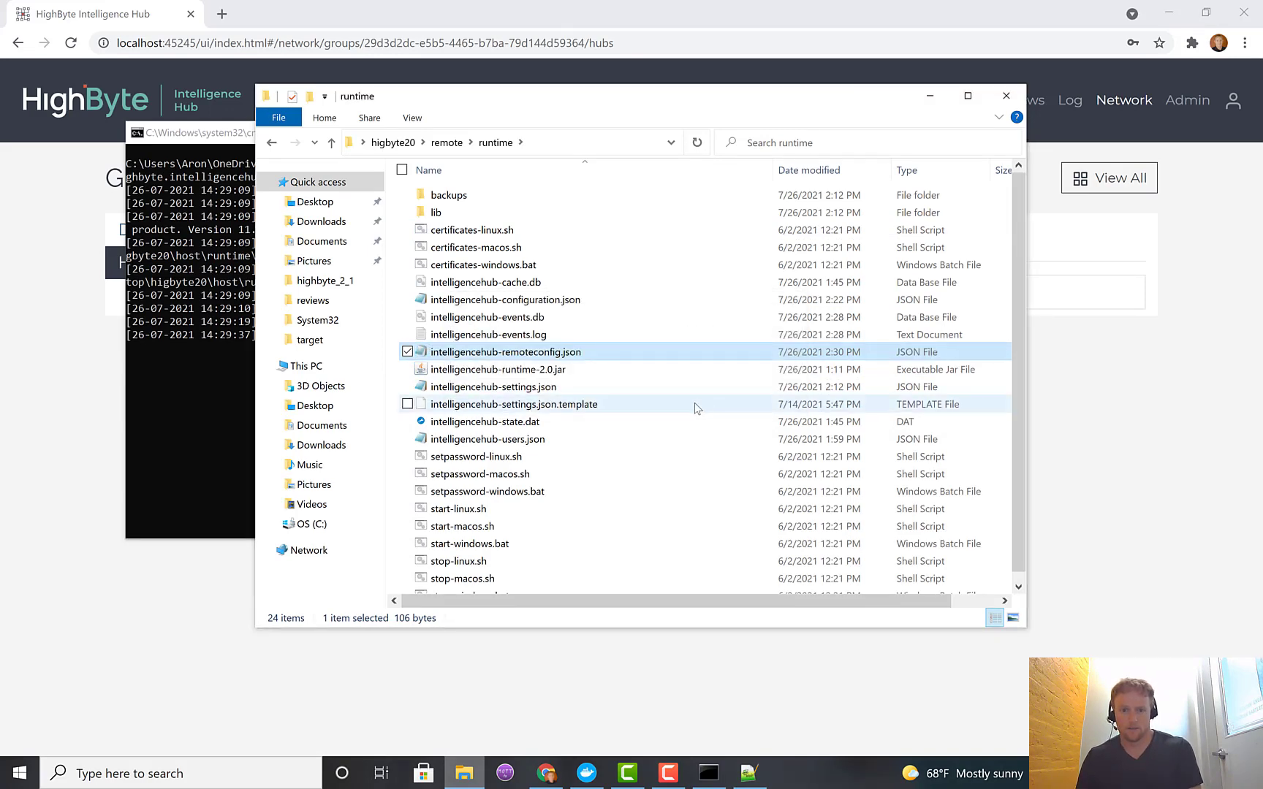
Start the remote hub by running start-windows.bat from the remote runtime folder
{"action": "left_click", "coordinate": [241, 417]}
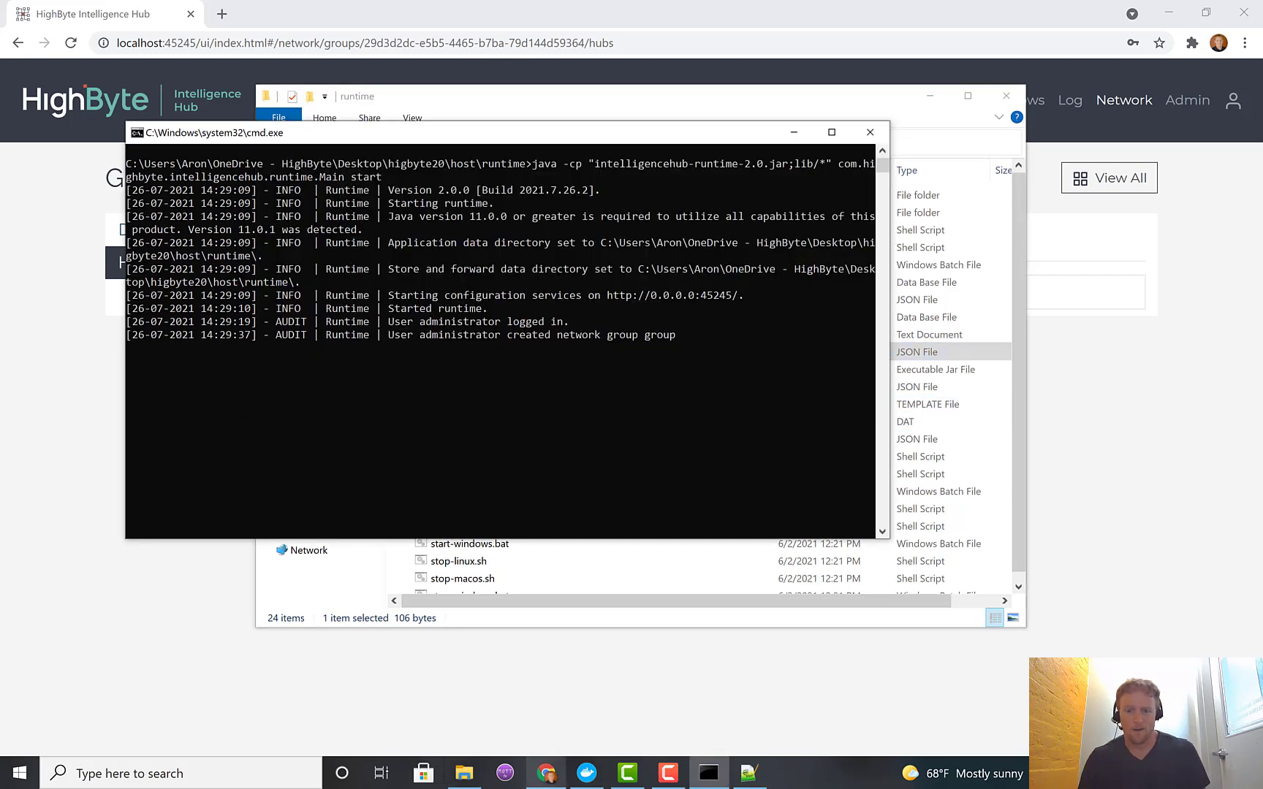
{"action": "left_click", "coordinate": [771, 102]}
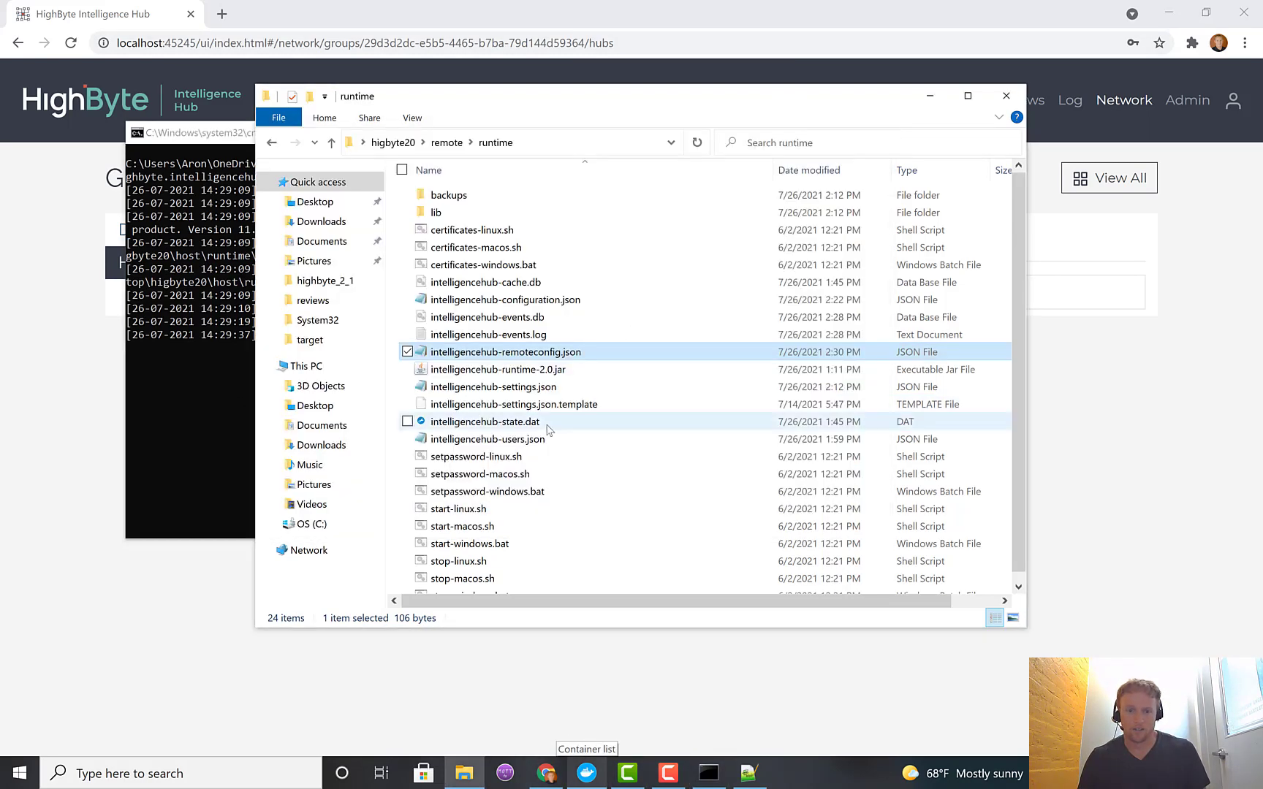
{"action": "scroll", "coordinate": [515, 427], "scroll_direction": "down", "scroll_amount": 1}
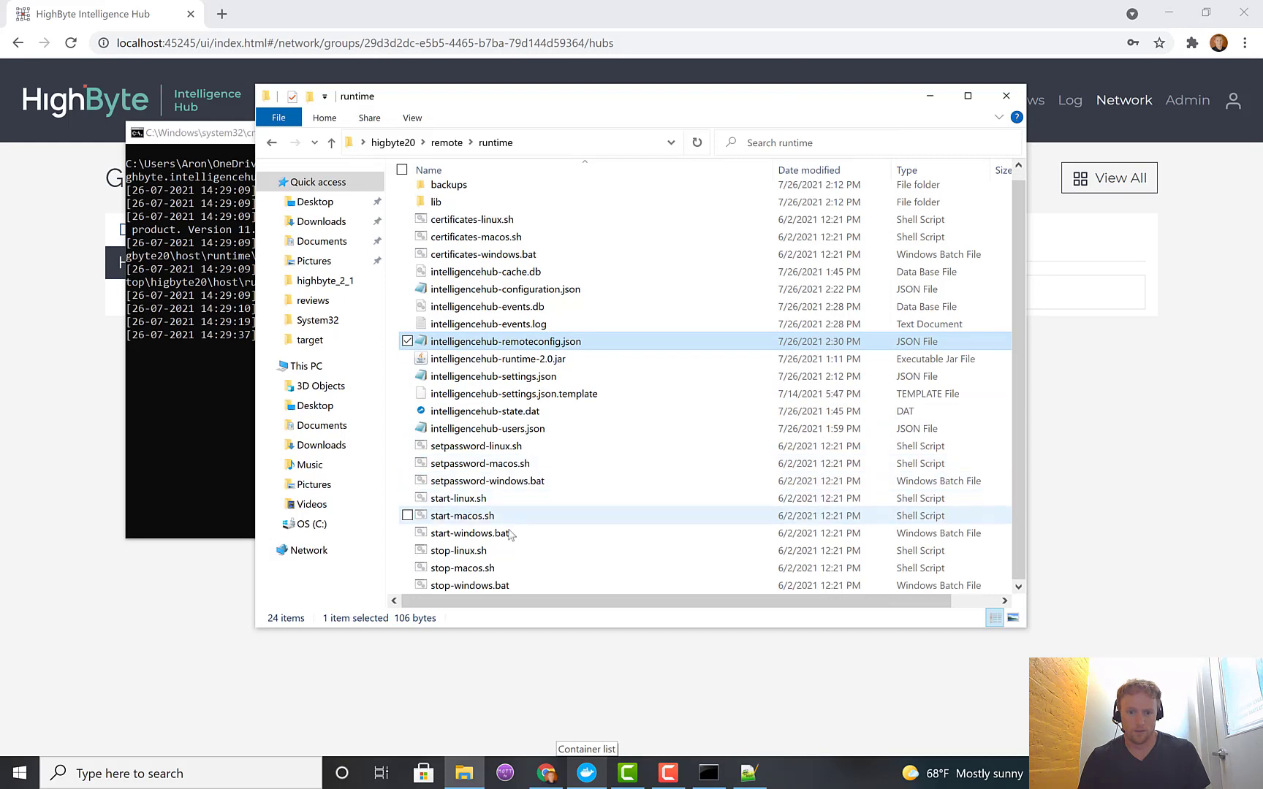
{"action": "double_click", "coordinate": [488, 536]}
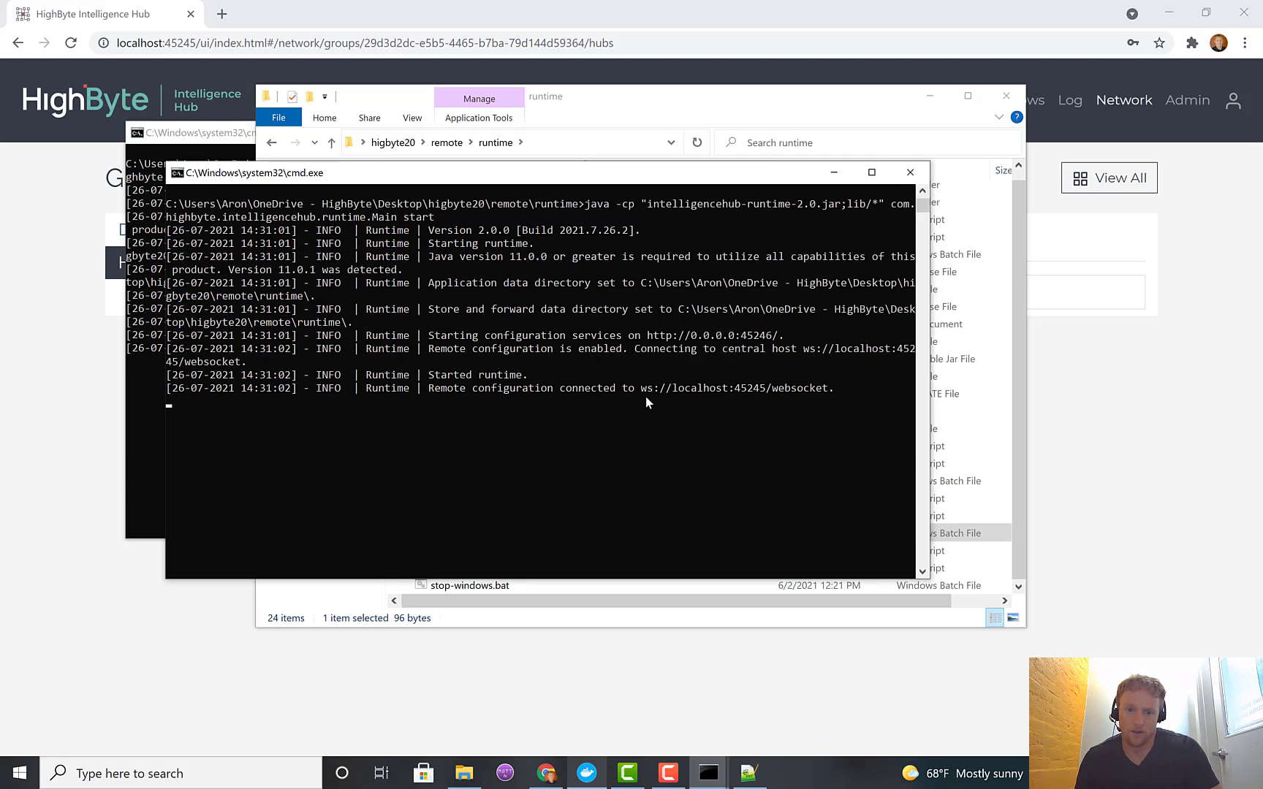
Reload the host hub's page, log back in as administrator and show the hubs in the network group named group
{"action": "left_click", "coordinate": [53, 308]}
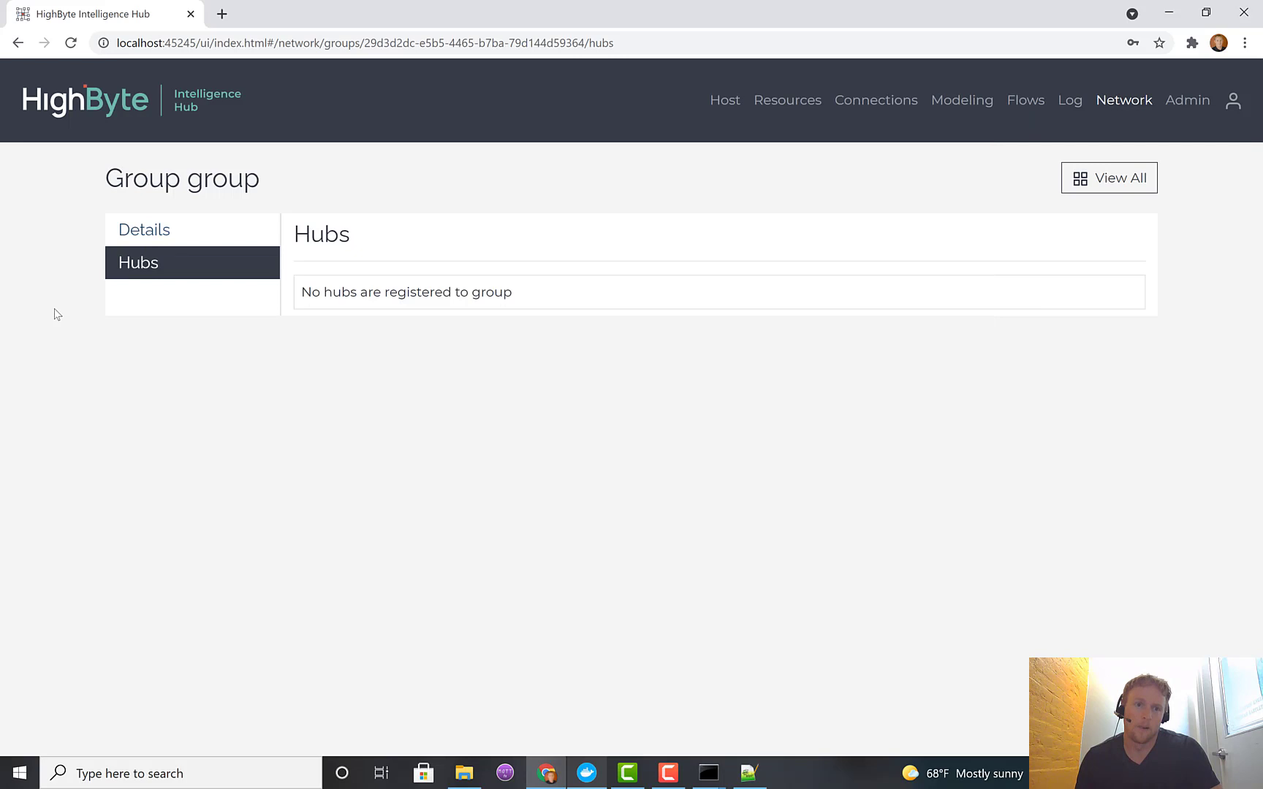
{"action": "left_click", "coordinate": [209, 45]}
{"action": "key", "text": "Return"}
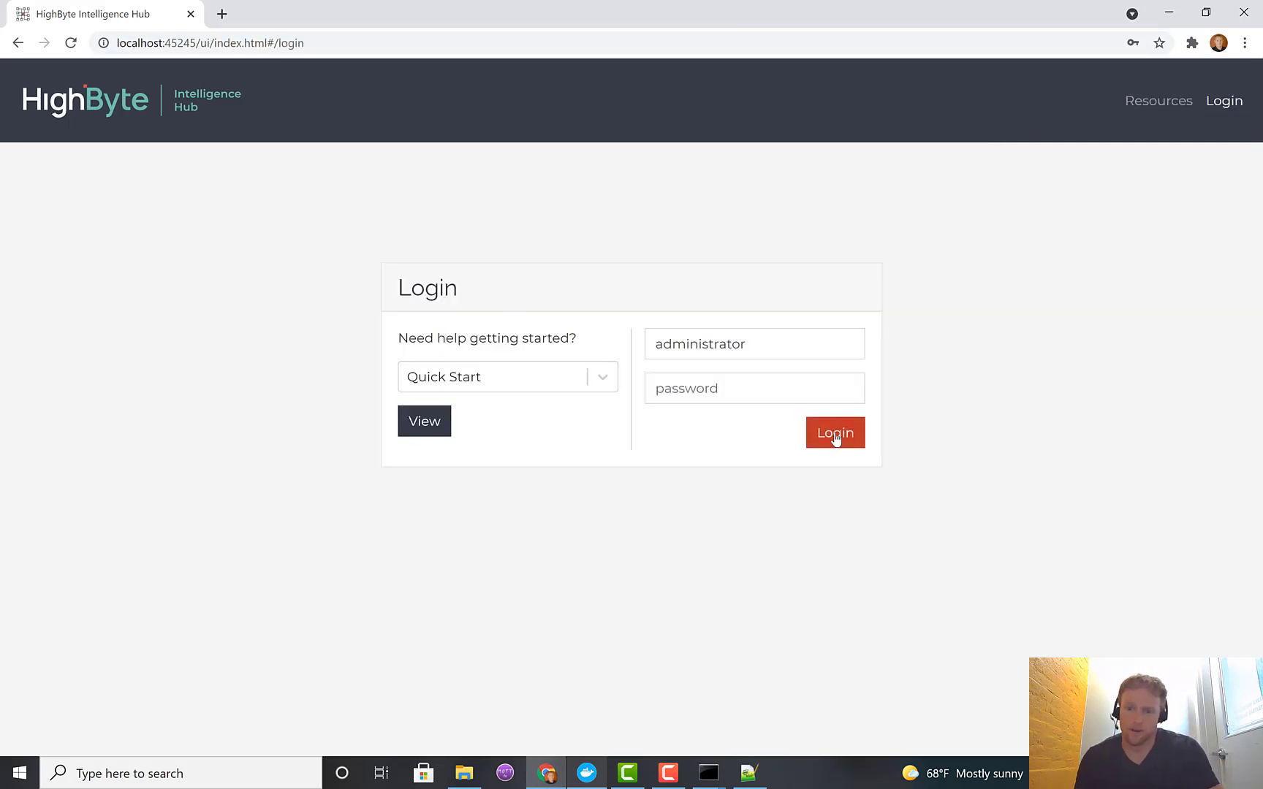
{"action": "left_click", "coordinate": [842, 433]}
{"action": "left_click", "coordinate": [1111, 102]}
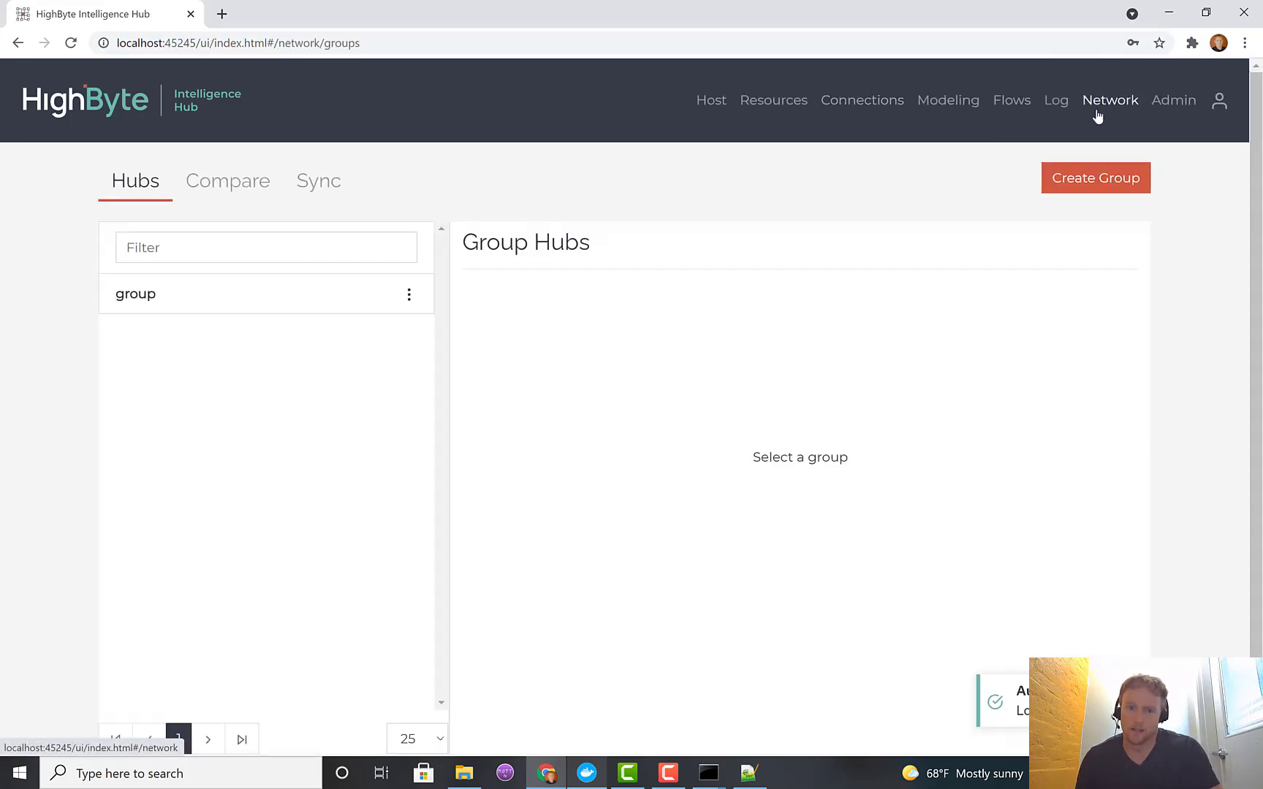
{"action": "left_click", "coordinate": [179, 307]}
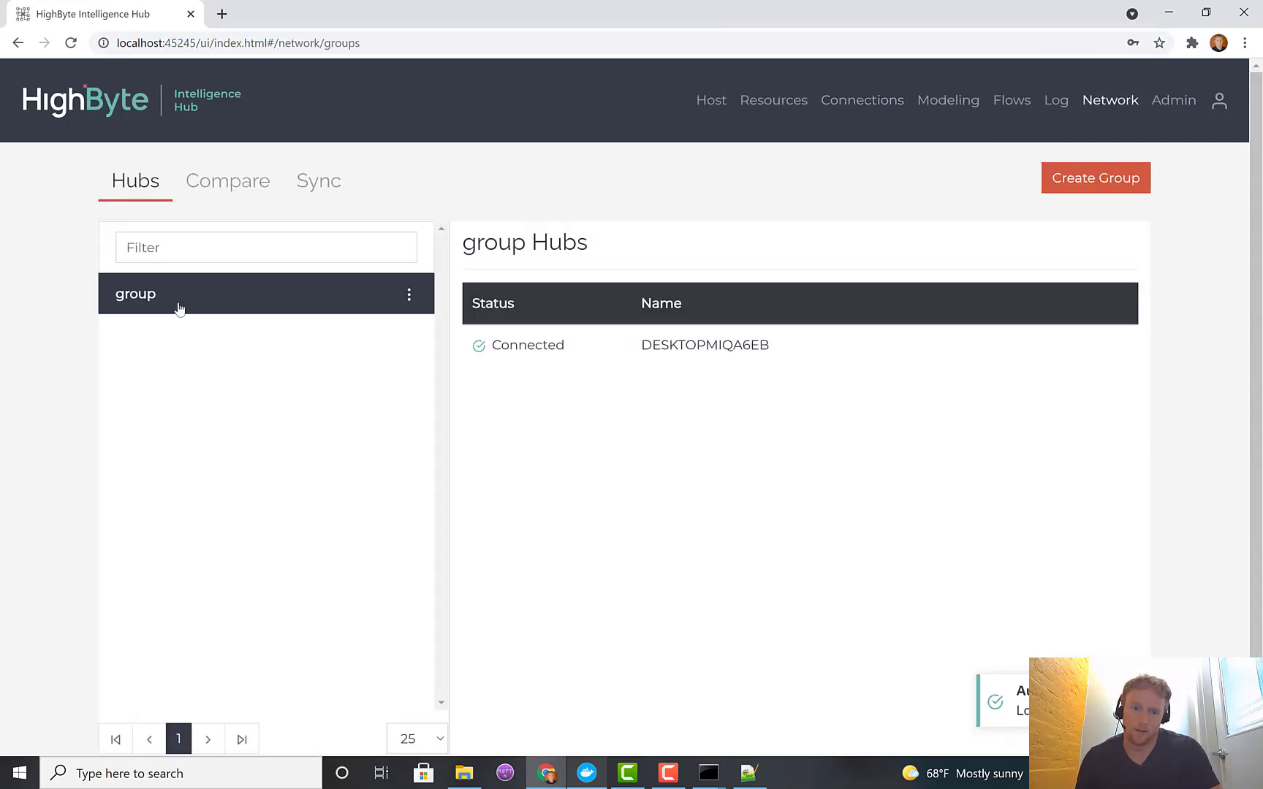
{"action": "double_click", "coordinate": [683, 344]}
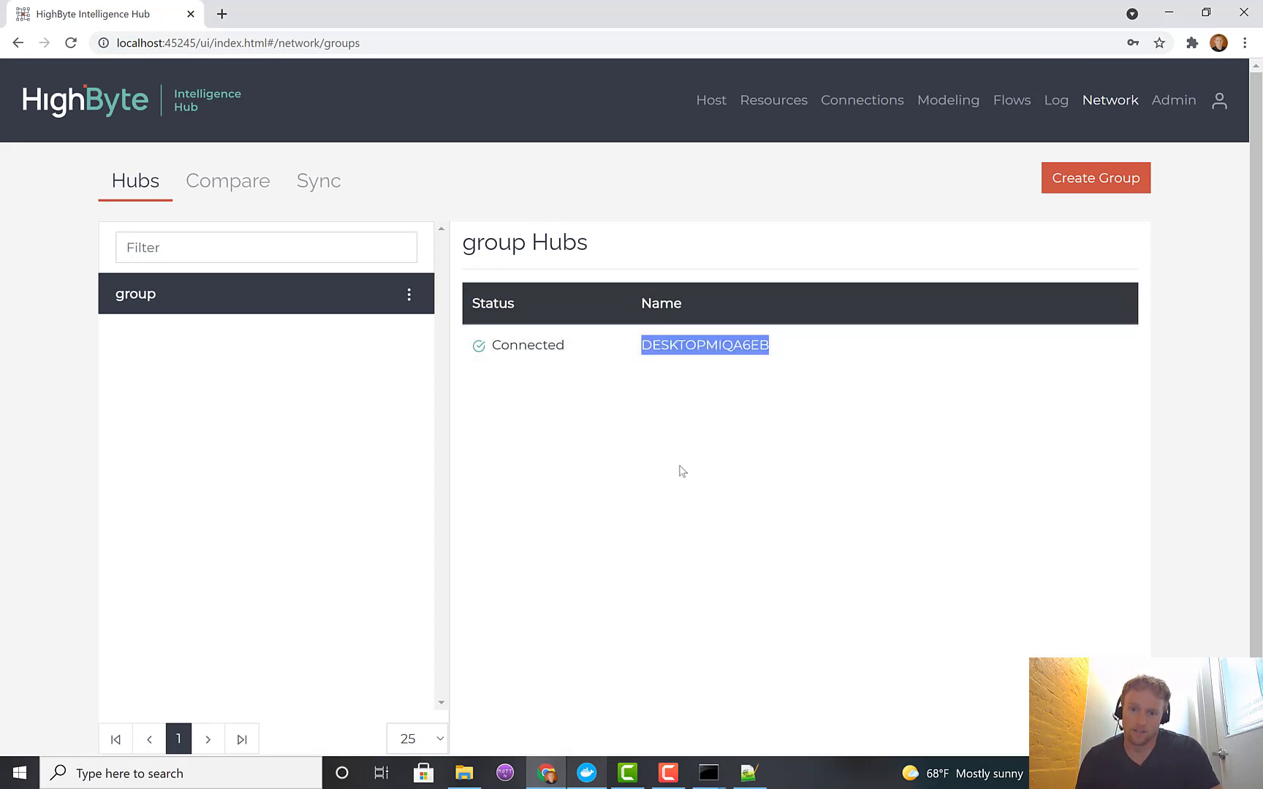
Rename the group's connected hub to the owner's first name followed by "sRemoteHub", save it and check its Client Id
{"action": "left_click", "coordinate": [278, 300]}
{"action": "left_click", "coordinate": [141, 272]}
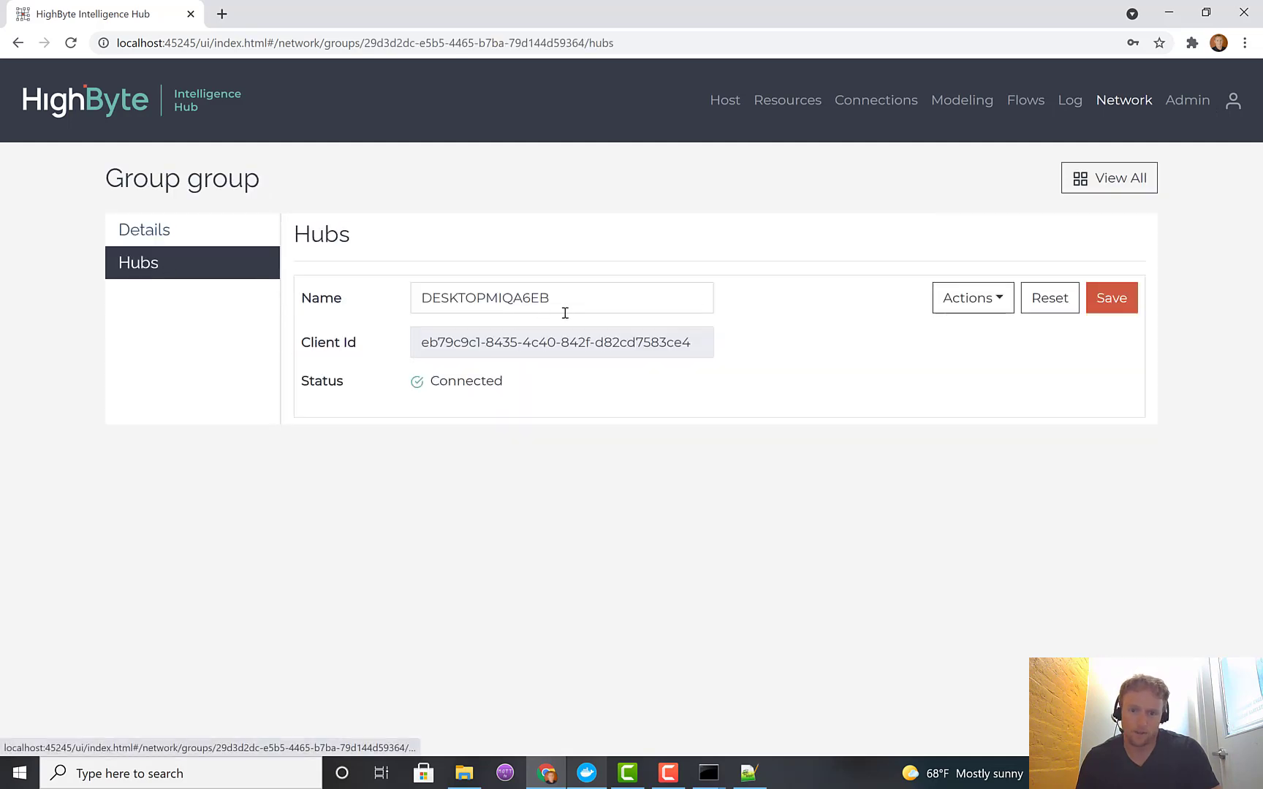
{"action": "left_click_drag", "start_coordinate": [592, 304], "coordinate": [363, 304]}
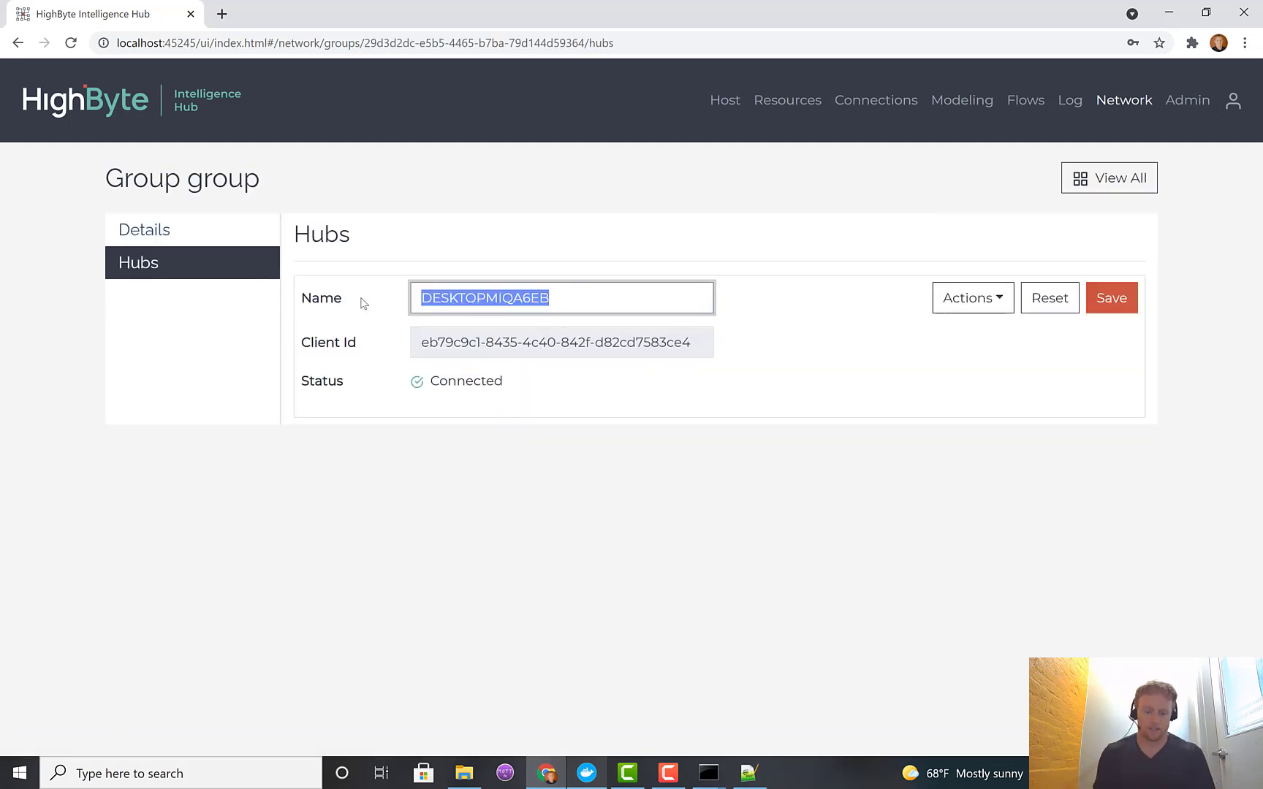
{"action": "type", "text": "aron"}
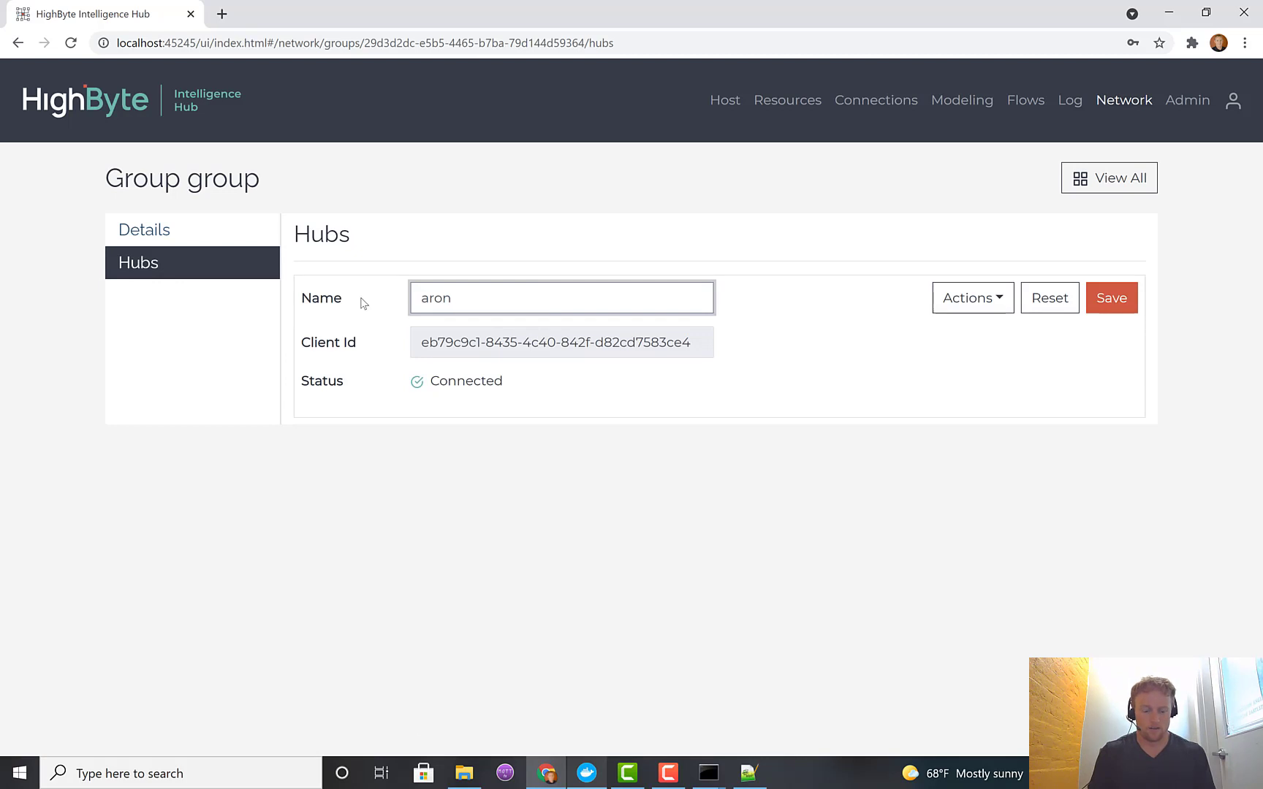
{"action": "type", "text": "sRemoteHub"}
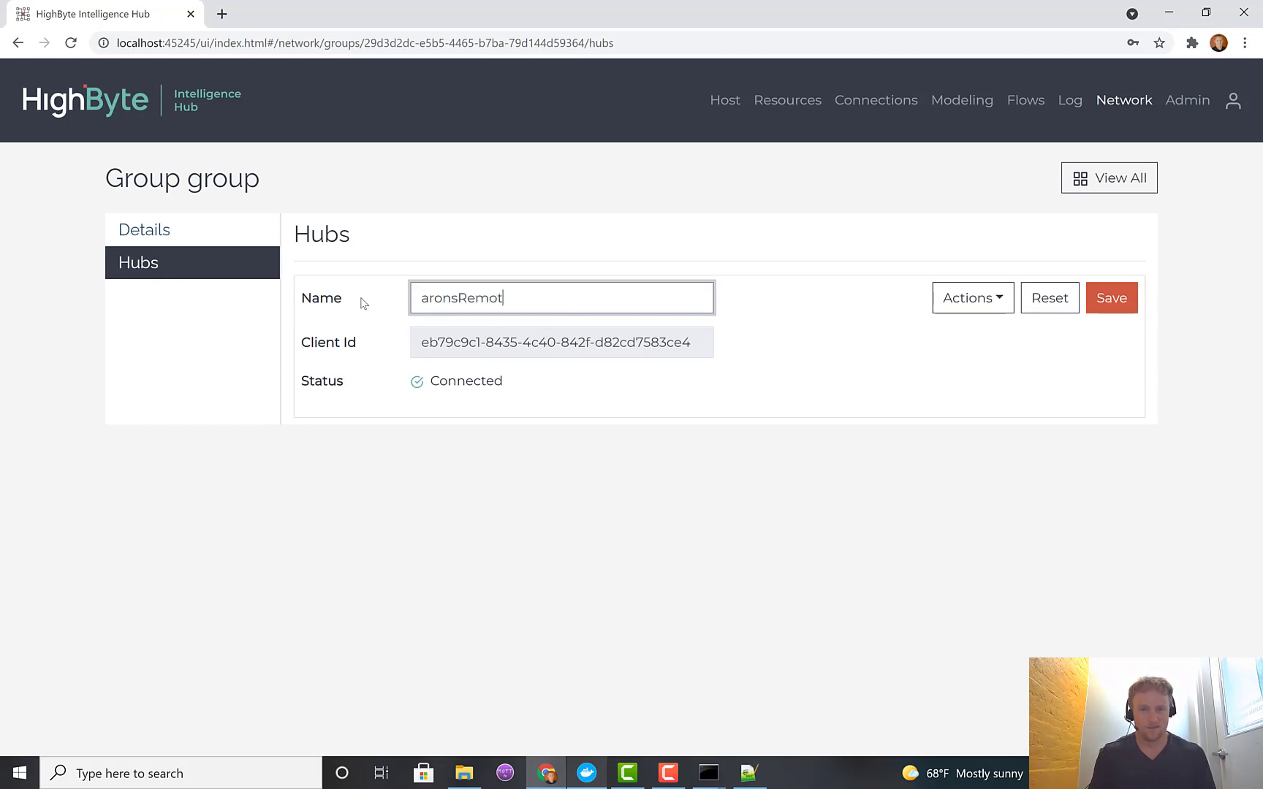
{"action": "left_click", "coordinate": [1115, 300]}
{"action": "double_click", "coordinate": [541, 356]}
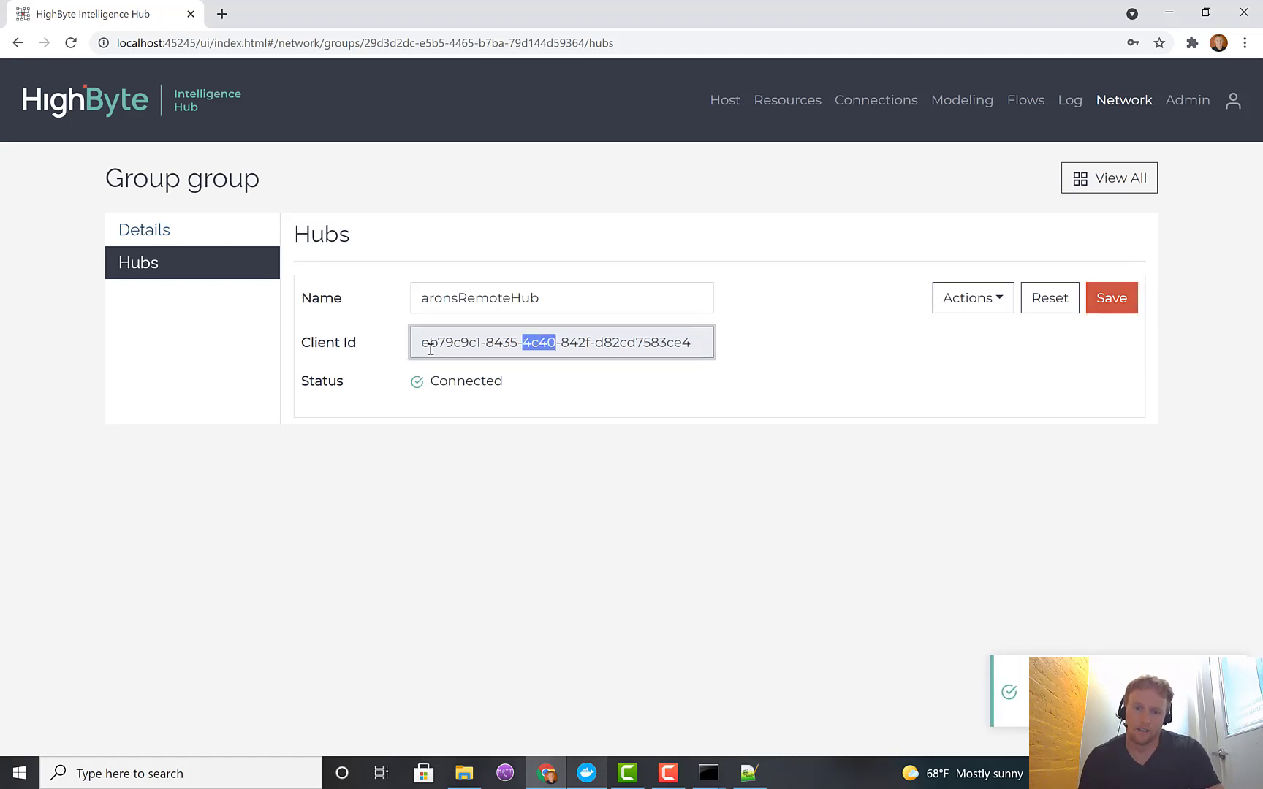
{"action": "mouse_move", "coordinate": [422, 342]}
{"action": "left_mouse_down"}
{"action": "mouse_move", "coordinate": [699, 342]}
{"action": "mouse_move", "coordinate": [422, 334]}
{"action": "left_mouse_up"}
{"action": "left_click", "coordinate": [683, 349]}
{"action": "left_click", "coordinate": [680, 448]}
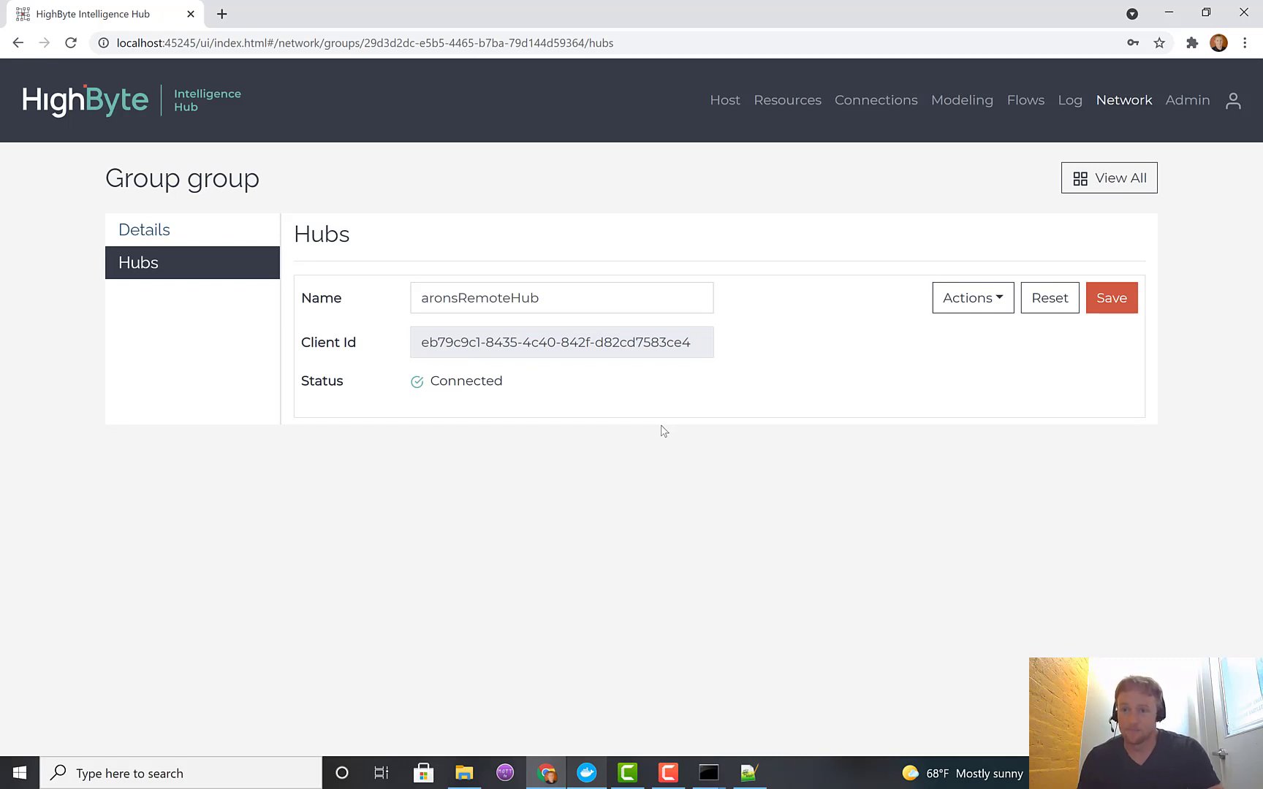
Switch the managed hub from Host to the renamed remote hub and view its connections and models
{"action": "left_click", "coordinate": [730, 110]}
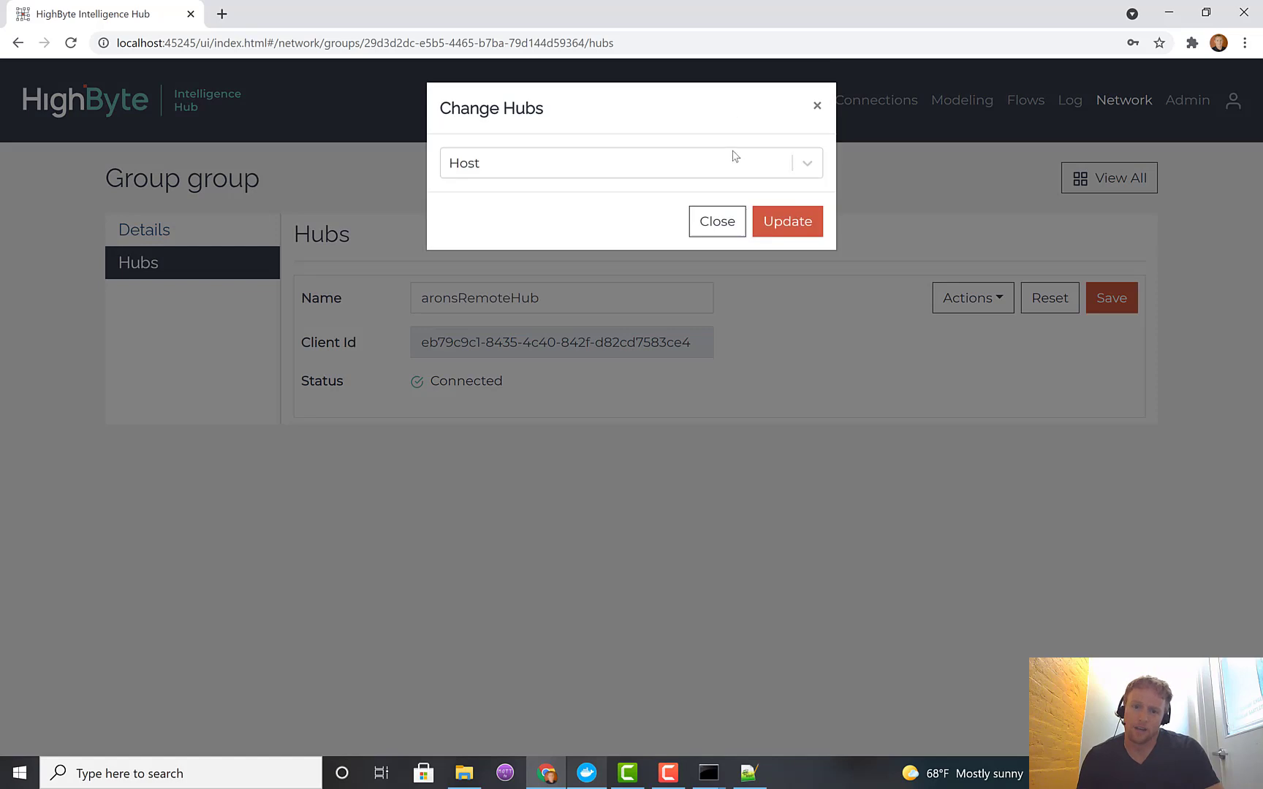
{"action": "left_click", "coordinate": [738, 162]}
{"action": "left_click", "coordinate": [541, 292]}
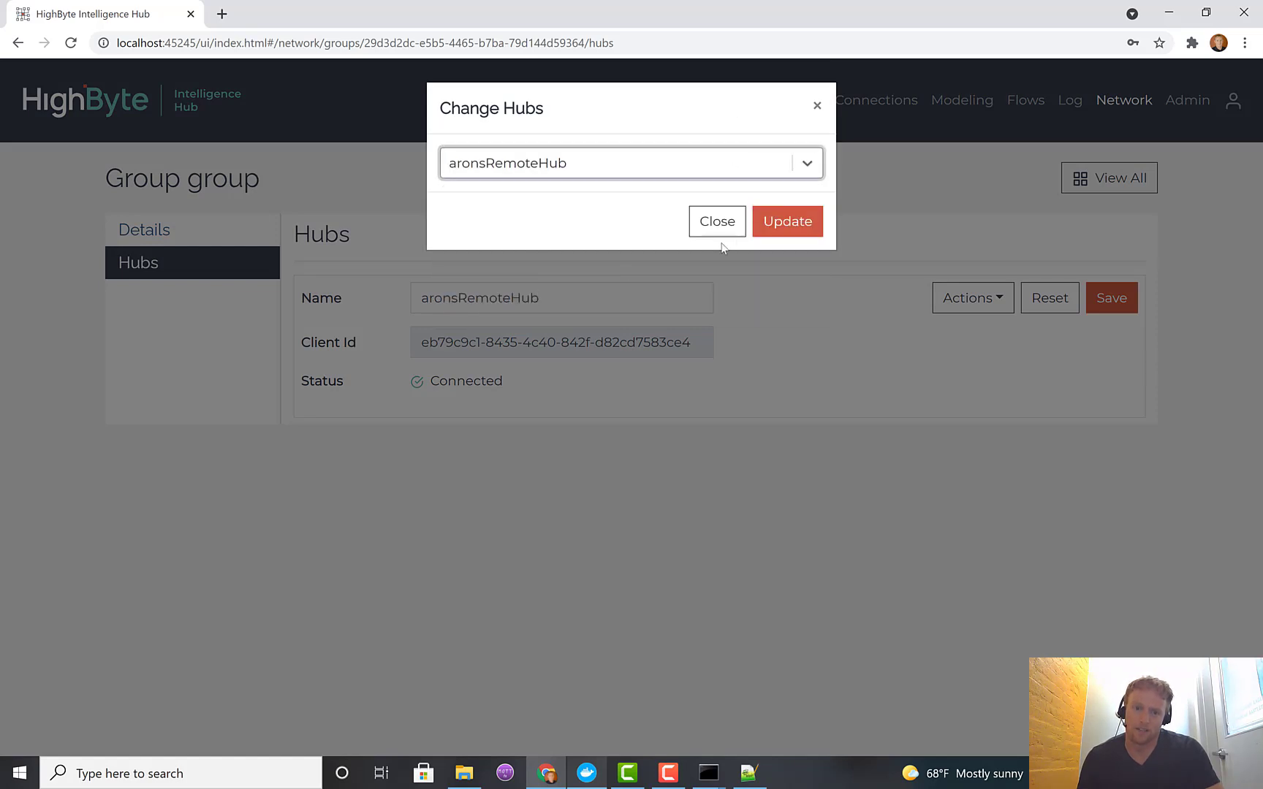
{"action": "left_click", "coordinate": [790, 222]}
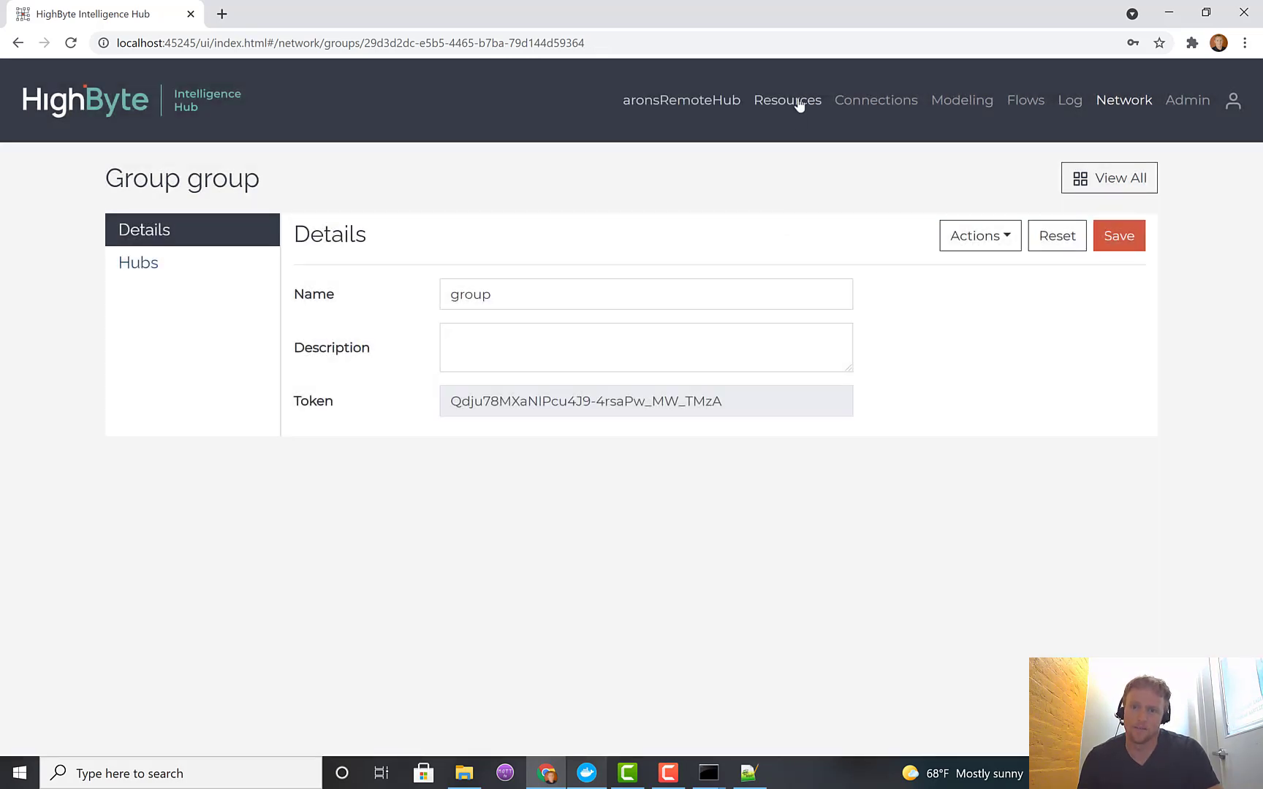
{"action": "left_click", "coordinate": [867, 106]}
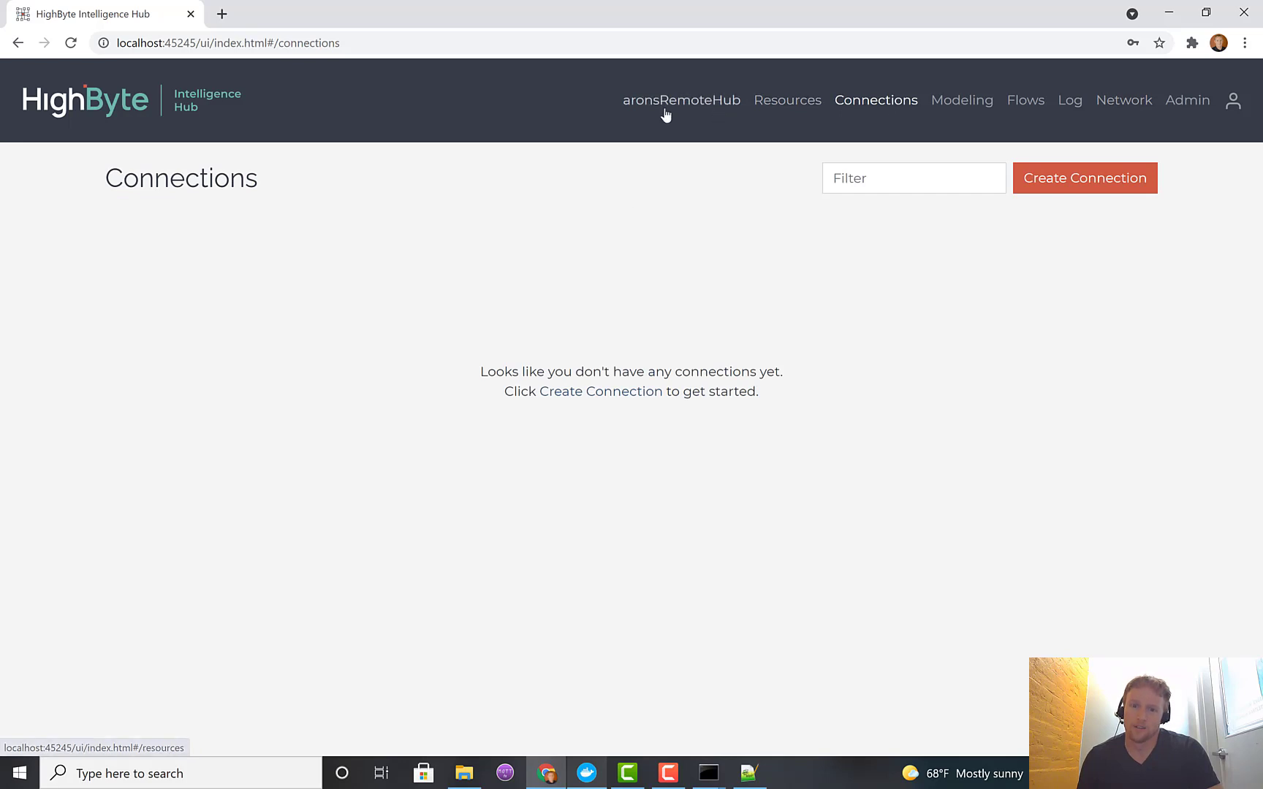
{"action": "left_click", "coordinate": [952, 109]}
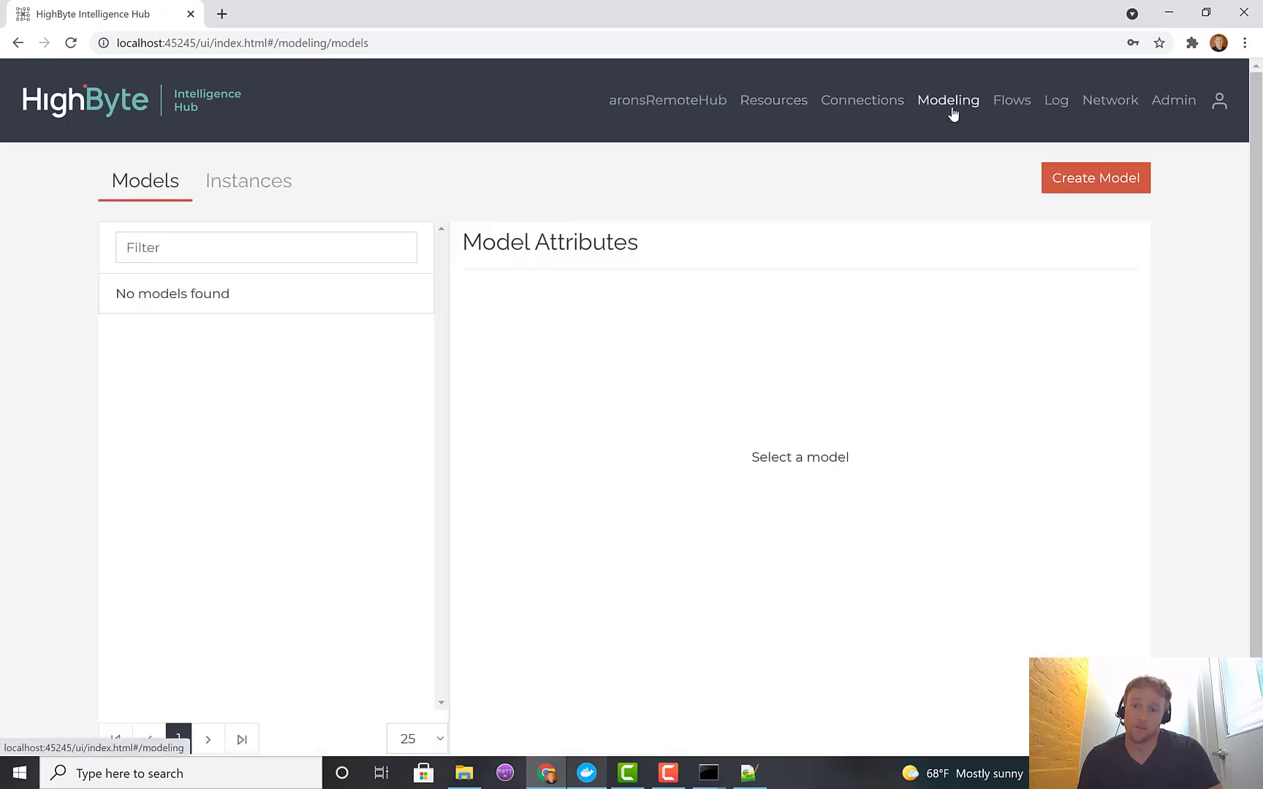
Open localhost:45246 in a new browser tab and log in to the remote hub as administrator
{"action": "left_click", "coordinate": [225, 14]}
{"action": "type", "text": "localhost:"}
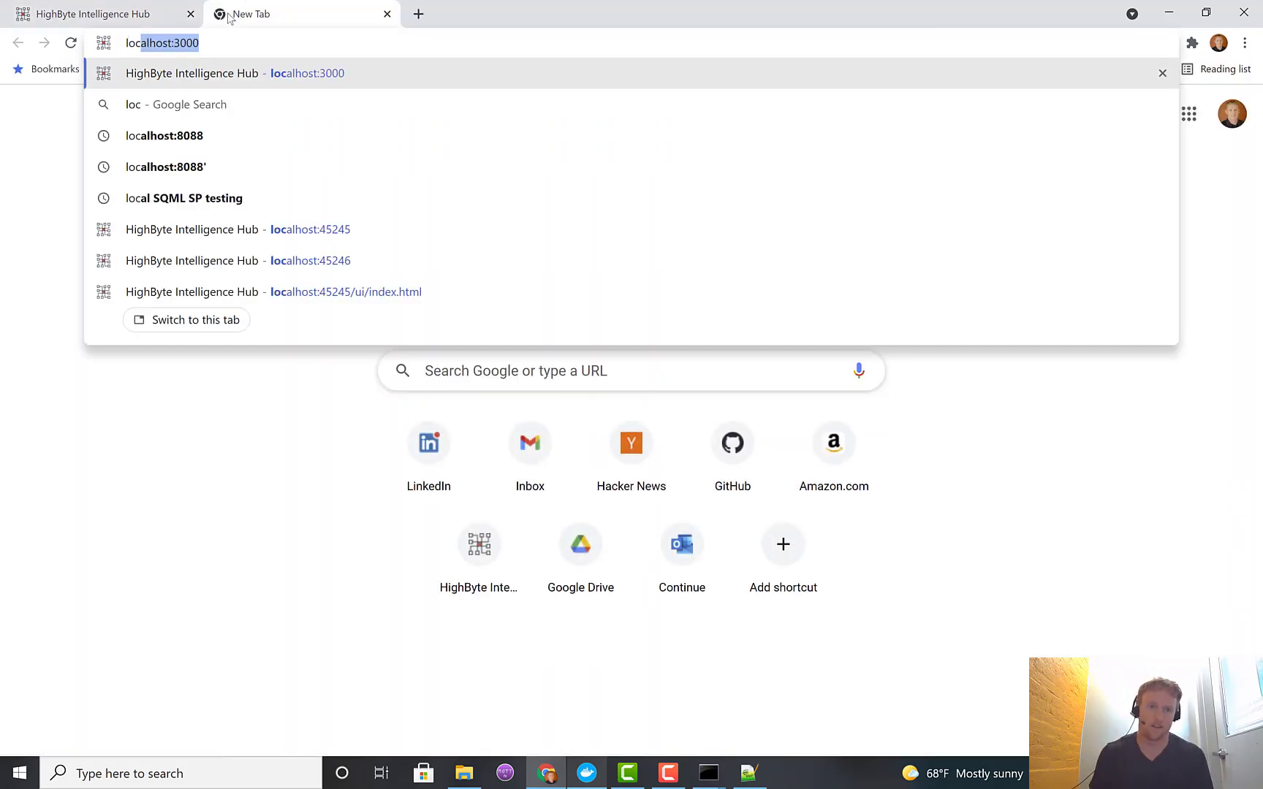
{"action": "type", "text": "4"}
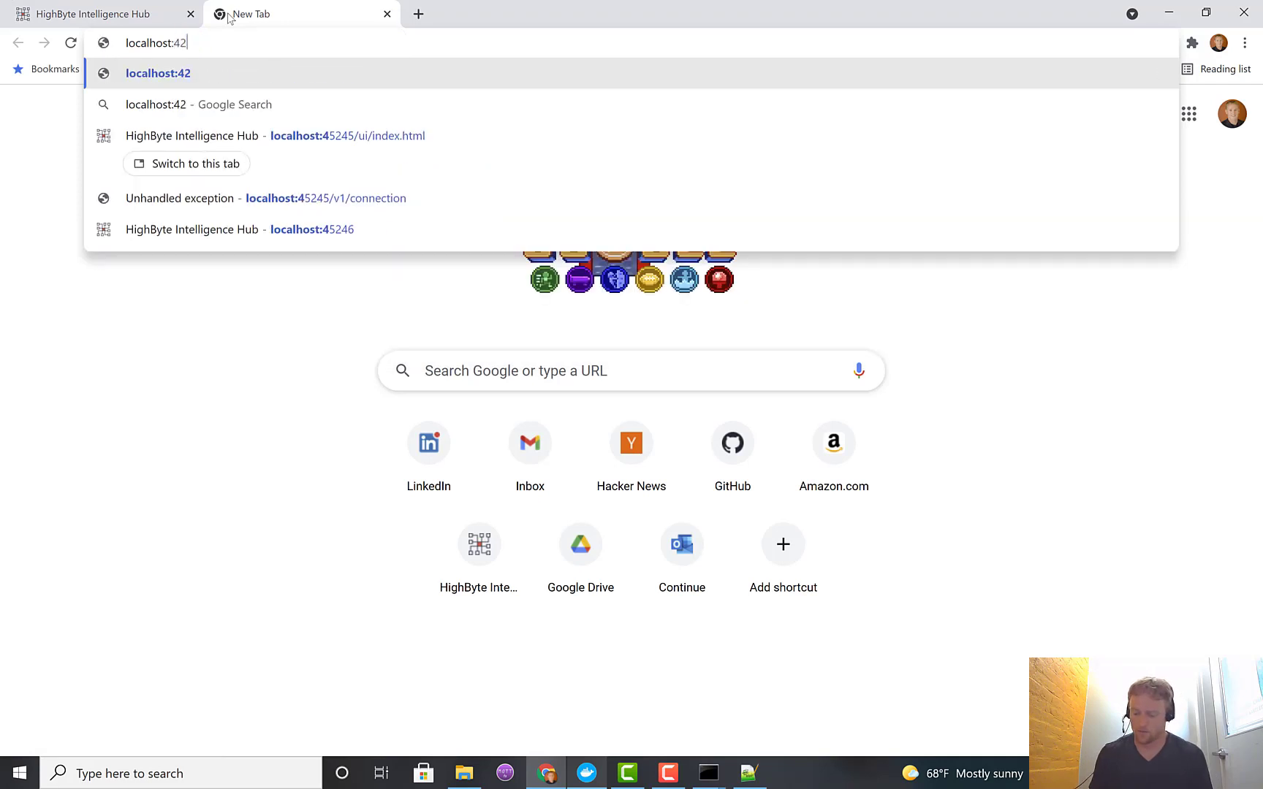
{"action": "type", "text": "5246"}
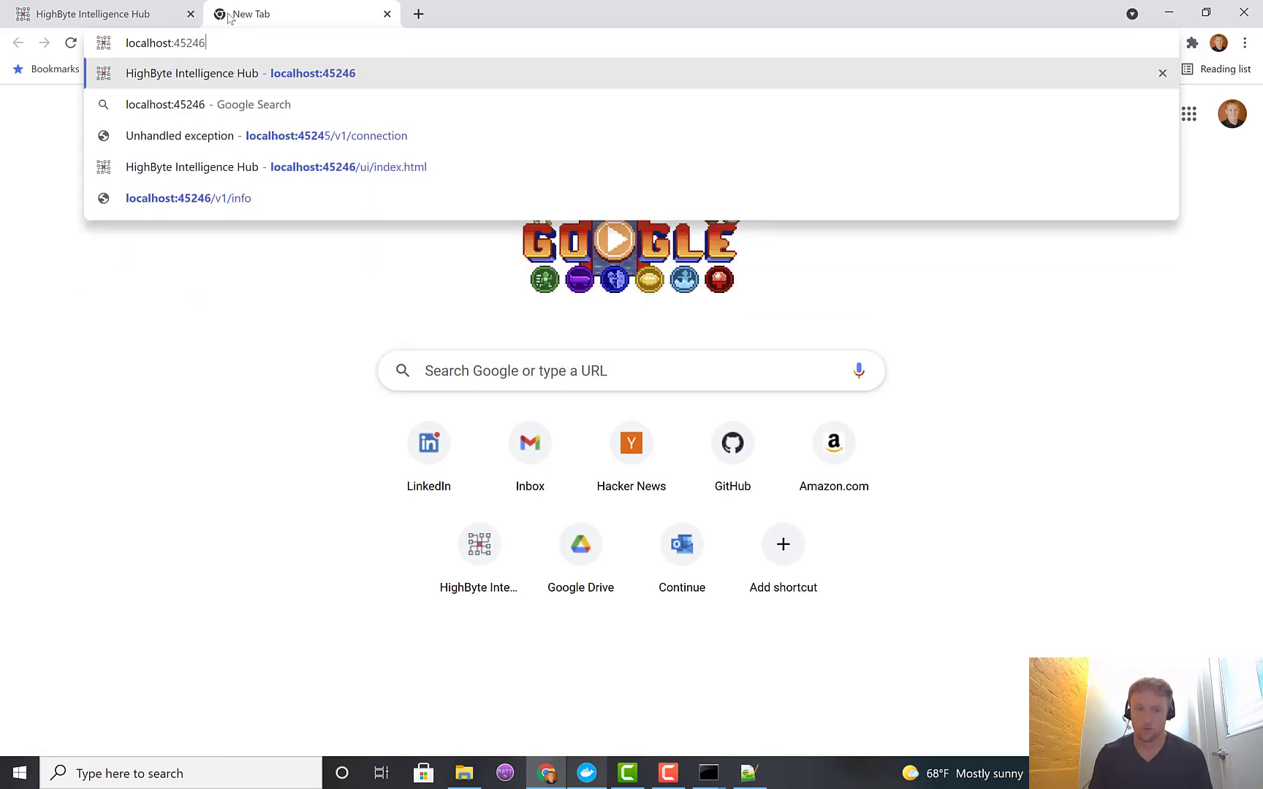
{"action": "key", "text": "Return"}
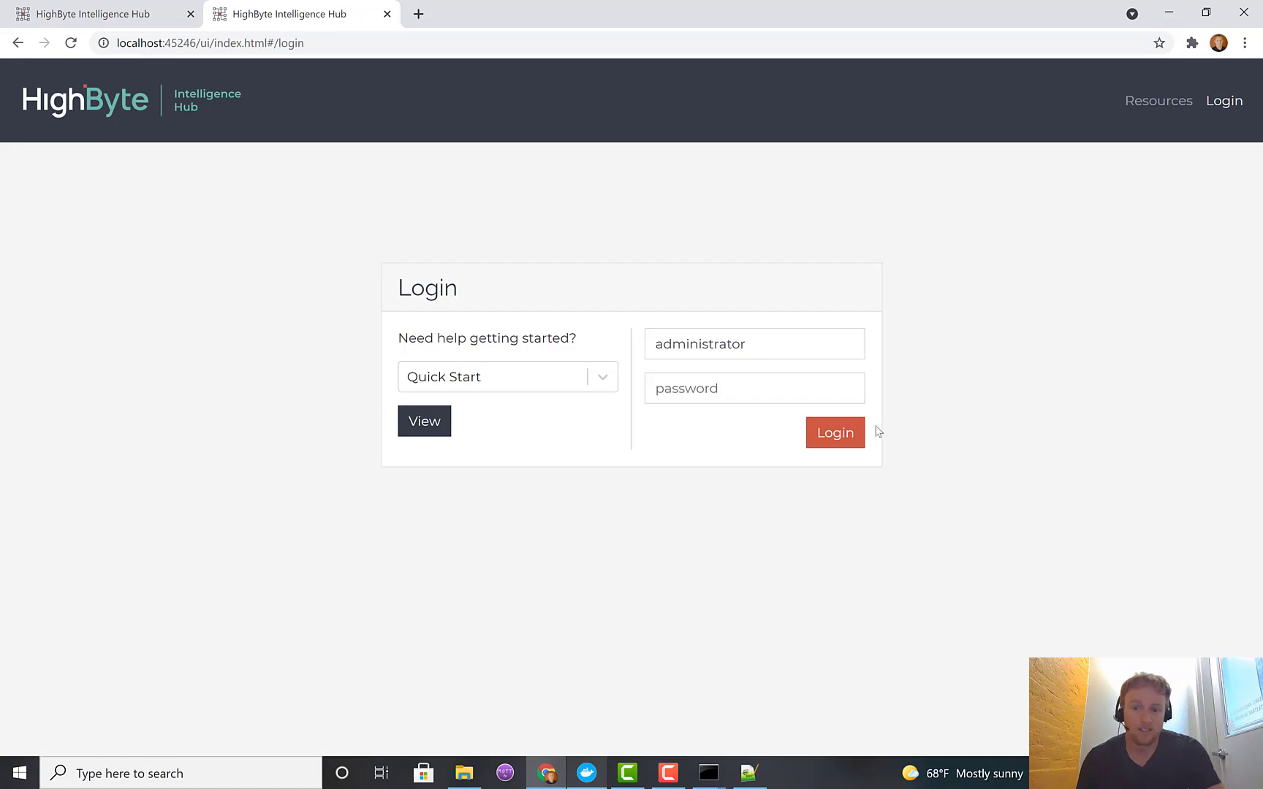
{"action": "left_click", "coordinate": [847, 433]}
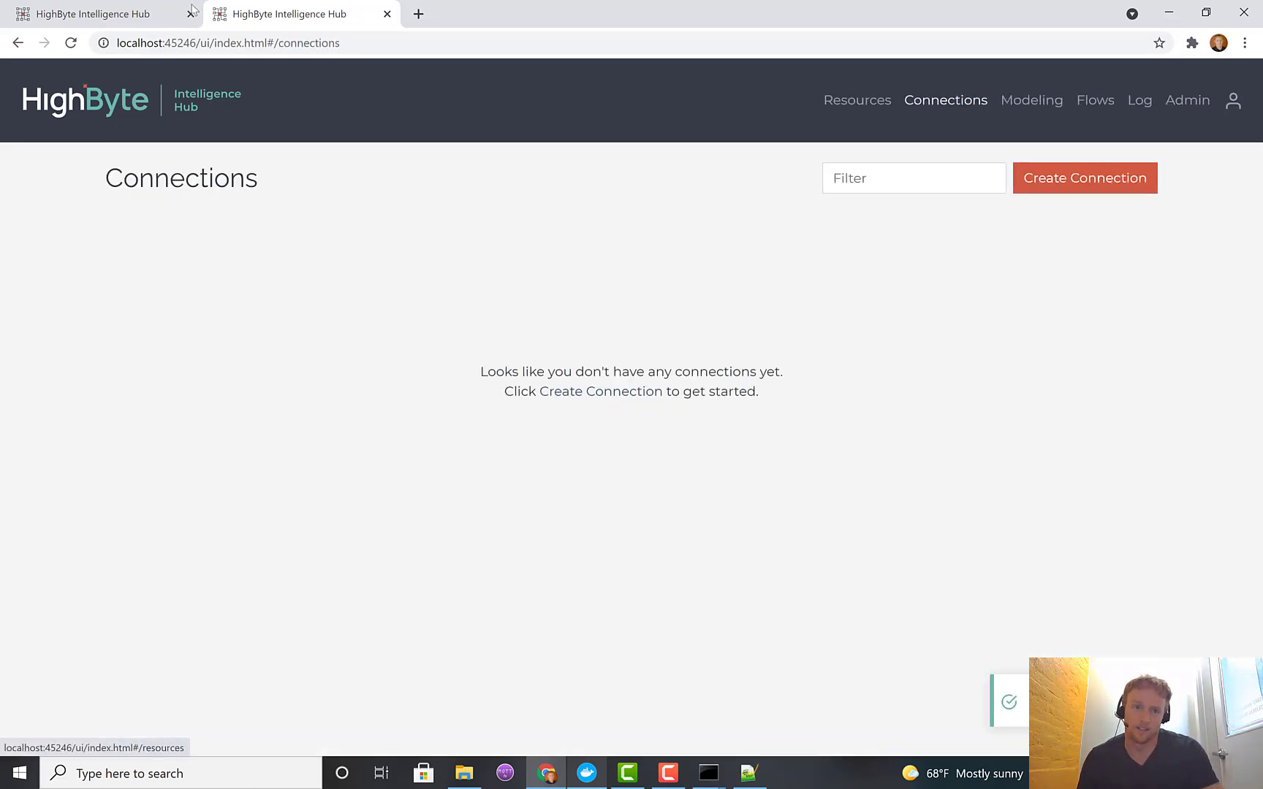
Compare the host's view of the remote hub with the remote hub's own page, and check the remote hub's flows
{"action": "left_click", "coordinate": [97, 13]}
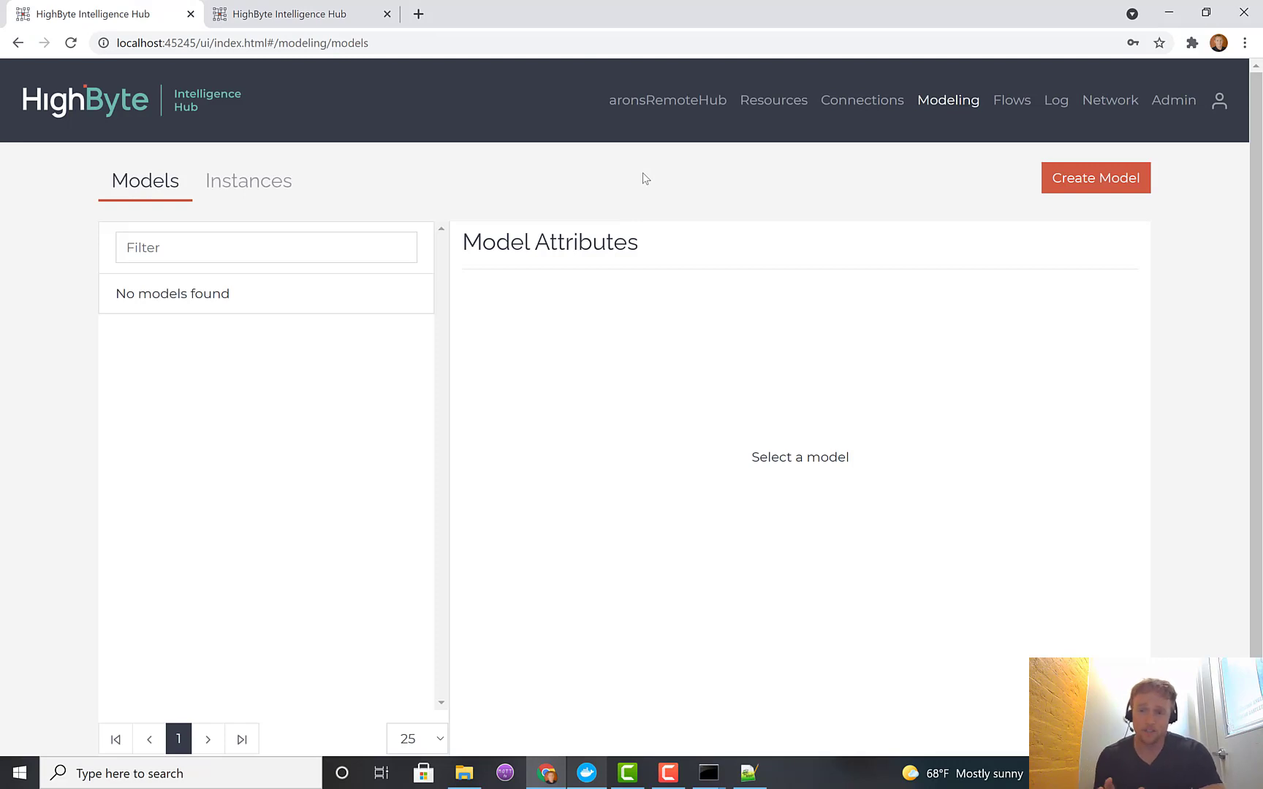
{"action": "left_click", "coordinate": [267, 22]}
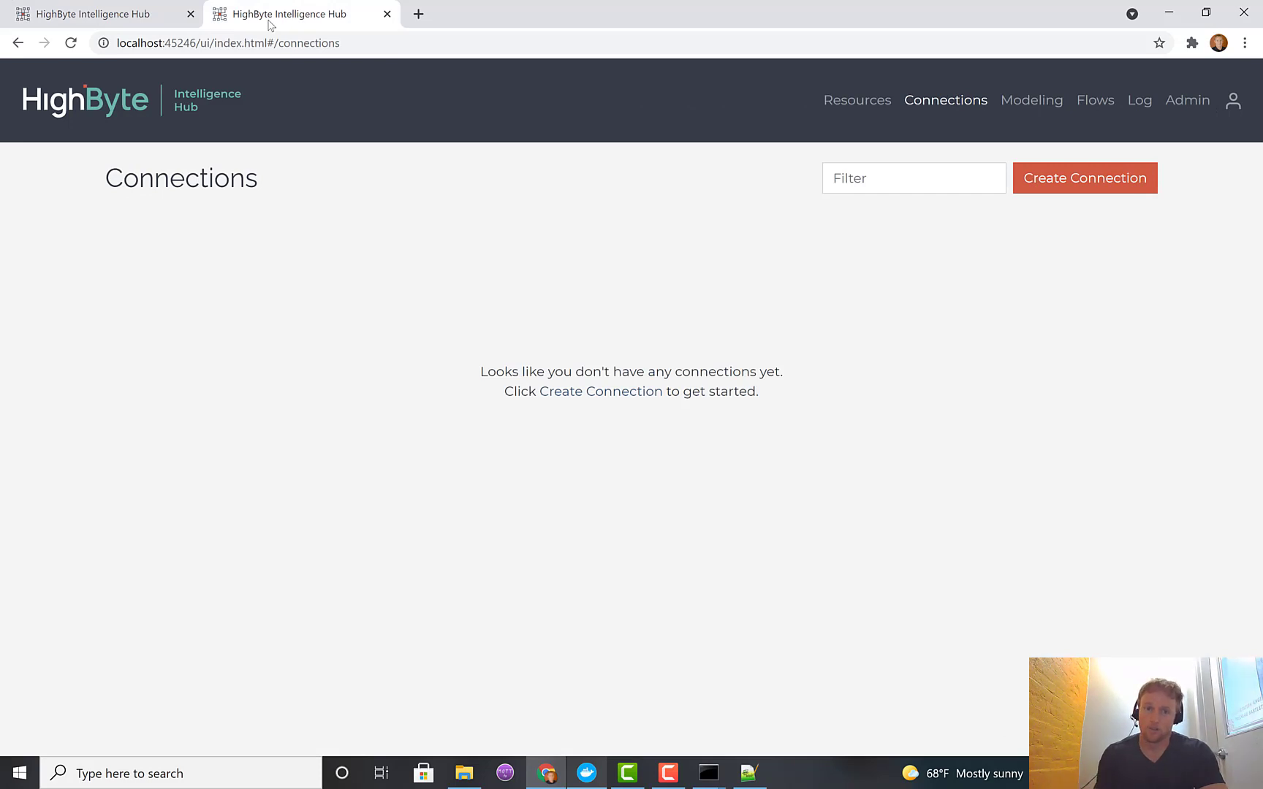
{"action": "left_click", "coordinate": [97, 22]}
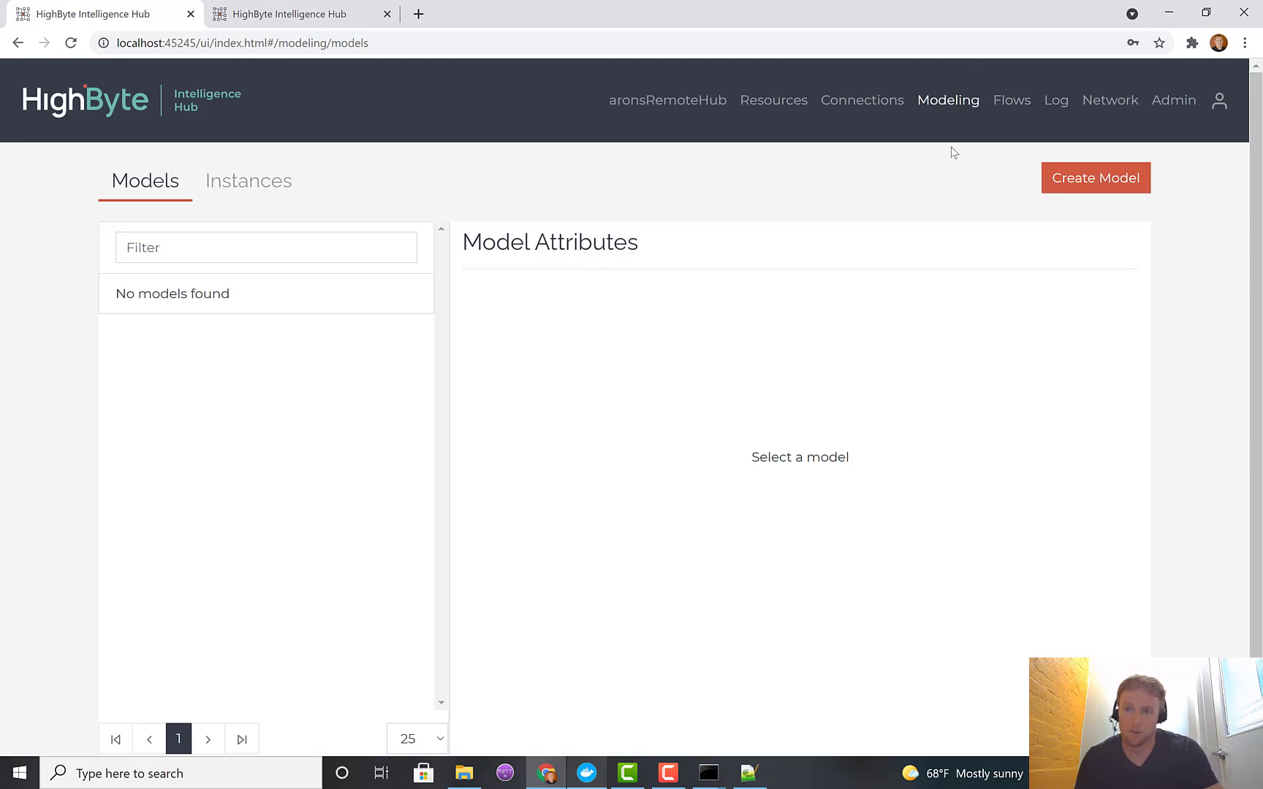
{"action": "left_click", "coordinate": [1012, 102]}
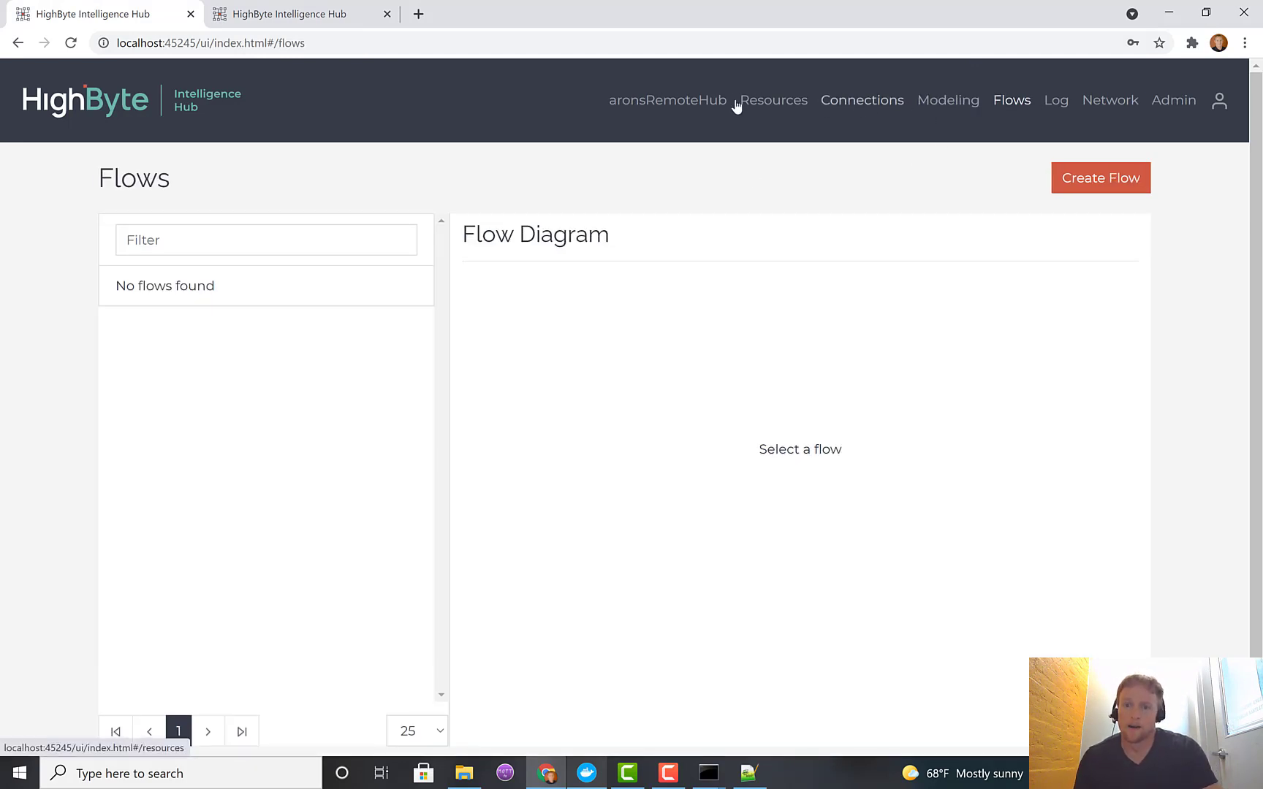
{"action": "left_click", "coordinate": [692, 93]}
{"action": "left_click", "coordinate": [793, 212]}
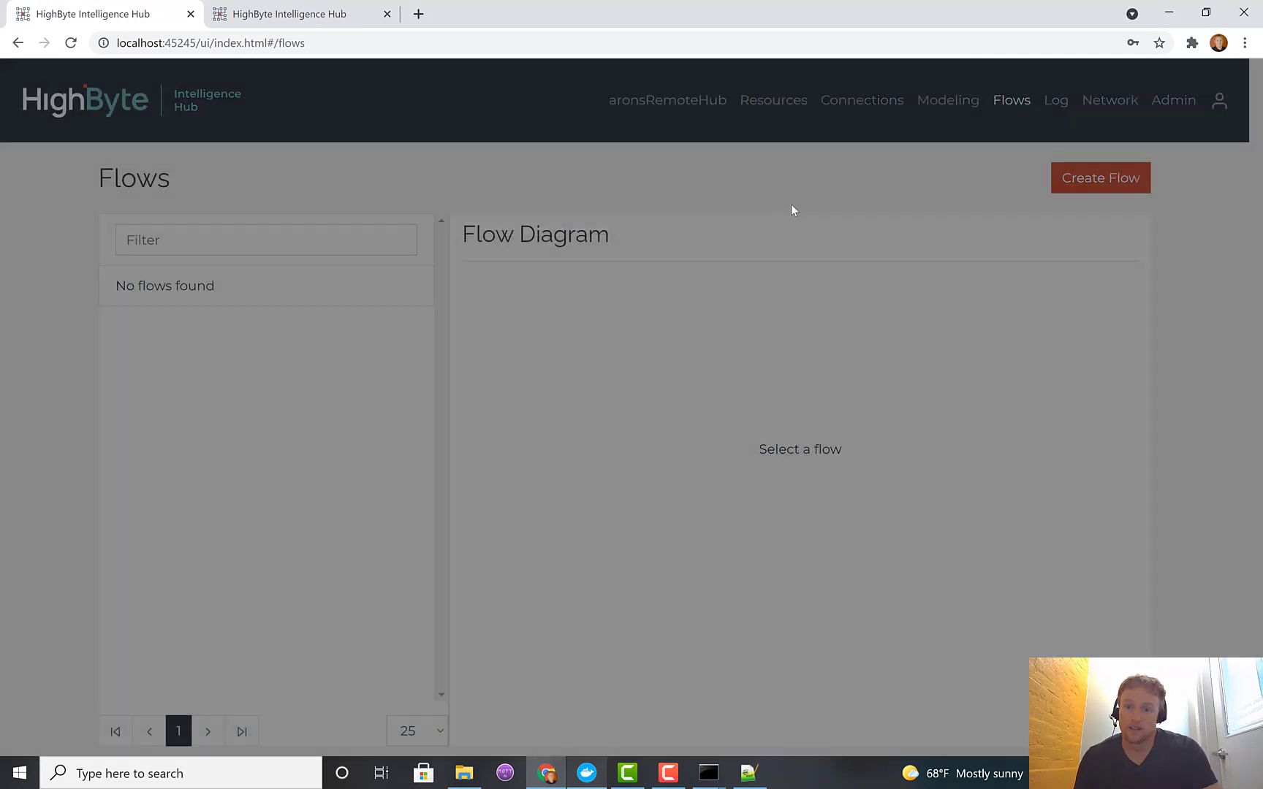
Create a model named with the owner's first name followed by "smodel", add the attribute attr1 and save it
{"action": "left_click", "coordinate": [947, 102]}
{"action": "left_click", "coordinate": [1053, 188]}
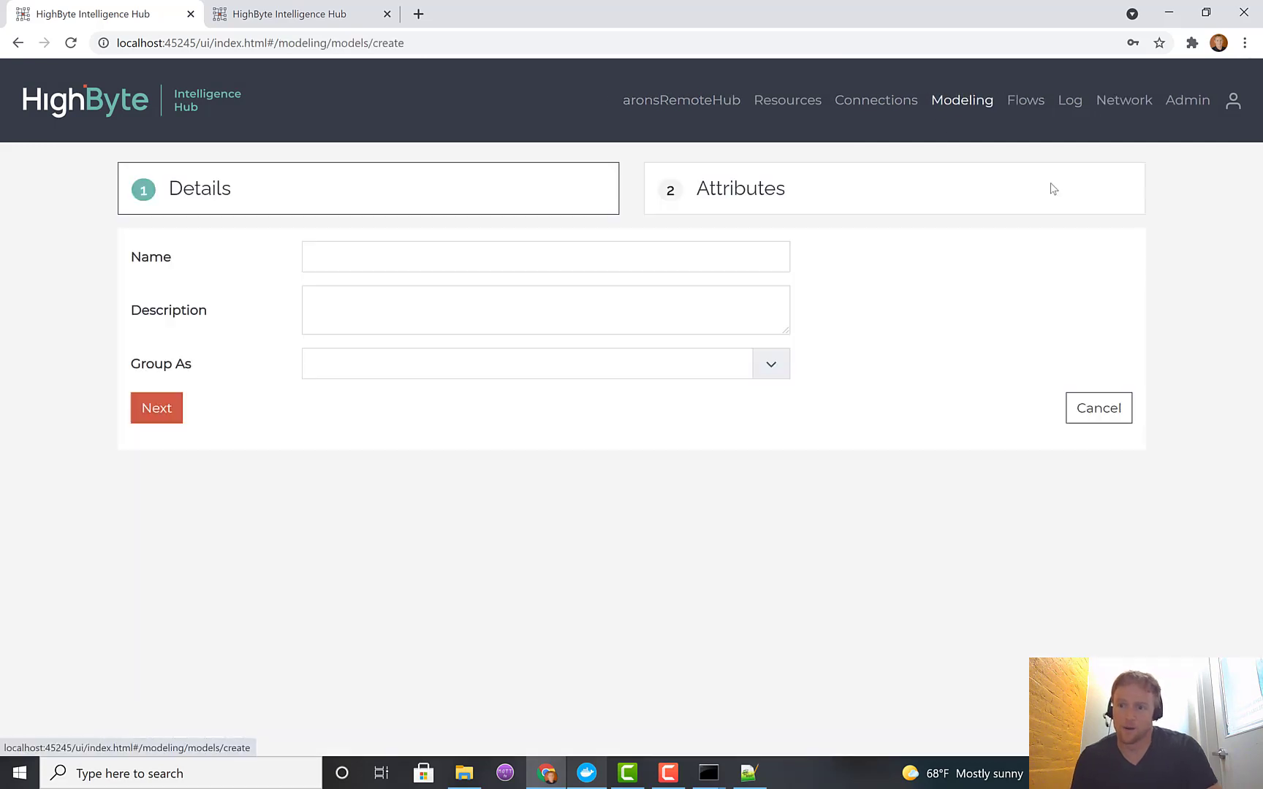
{"action": "left_click", "coordinate": [516, 257]}
{"action": "type", "text": "aronsm"}
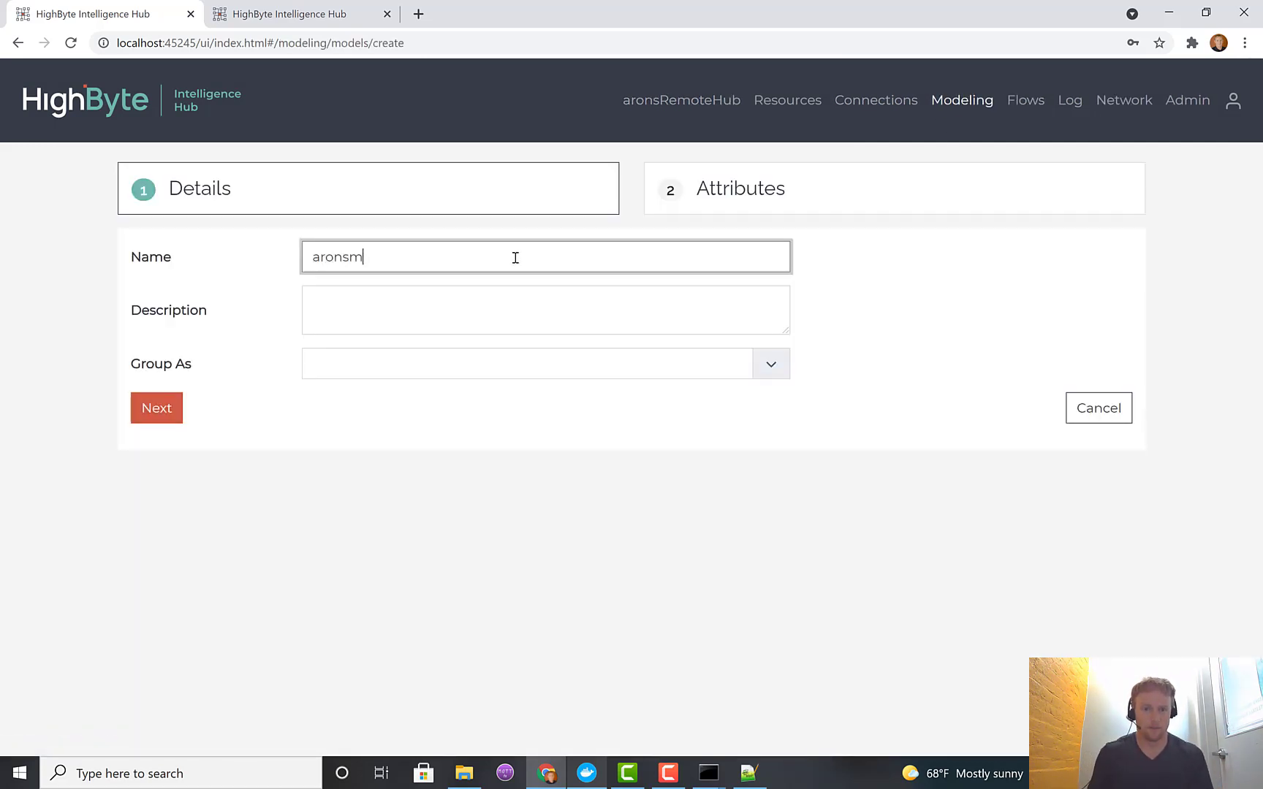
{"action": "type", "text": "odel"}
{"action": "key", "text": "Return"}
{"action": "left_click", "coordinate": [456, 320]}
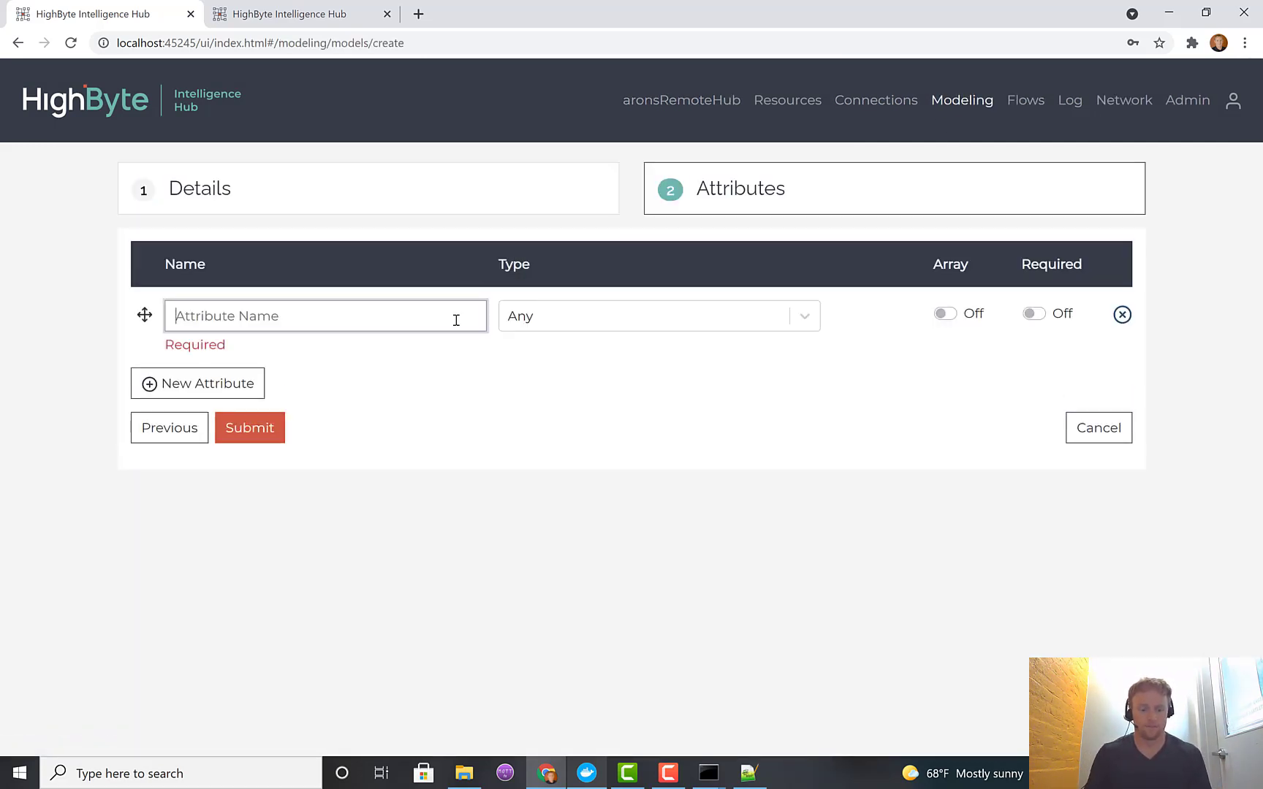
{"action": "type", "text": "attr1"}
{"action": "key", "text": "Return"}
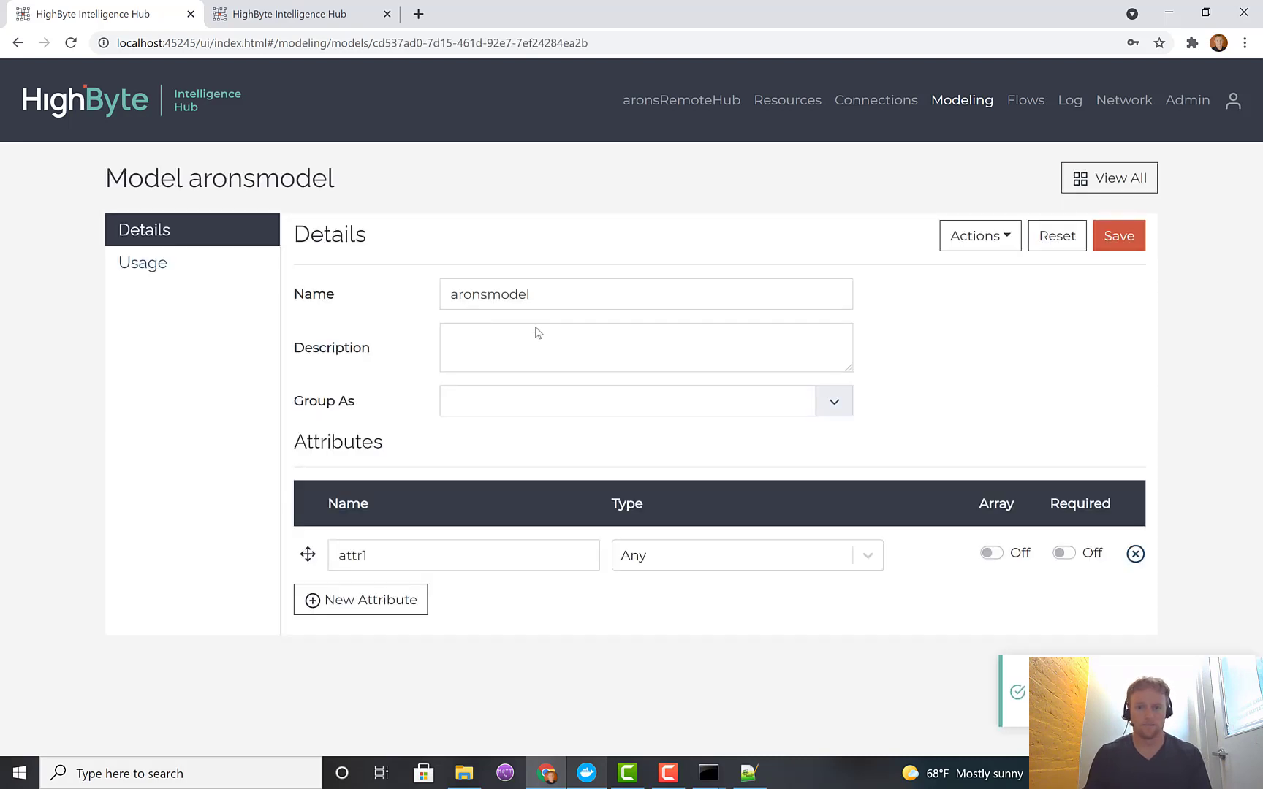
{"action": "left_click", "coordinate": [1119, 235]}
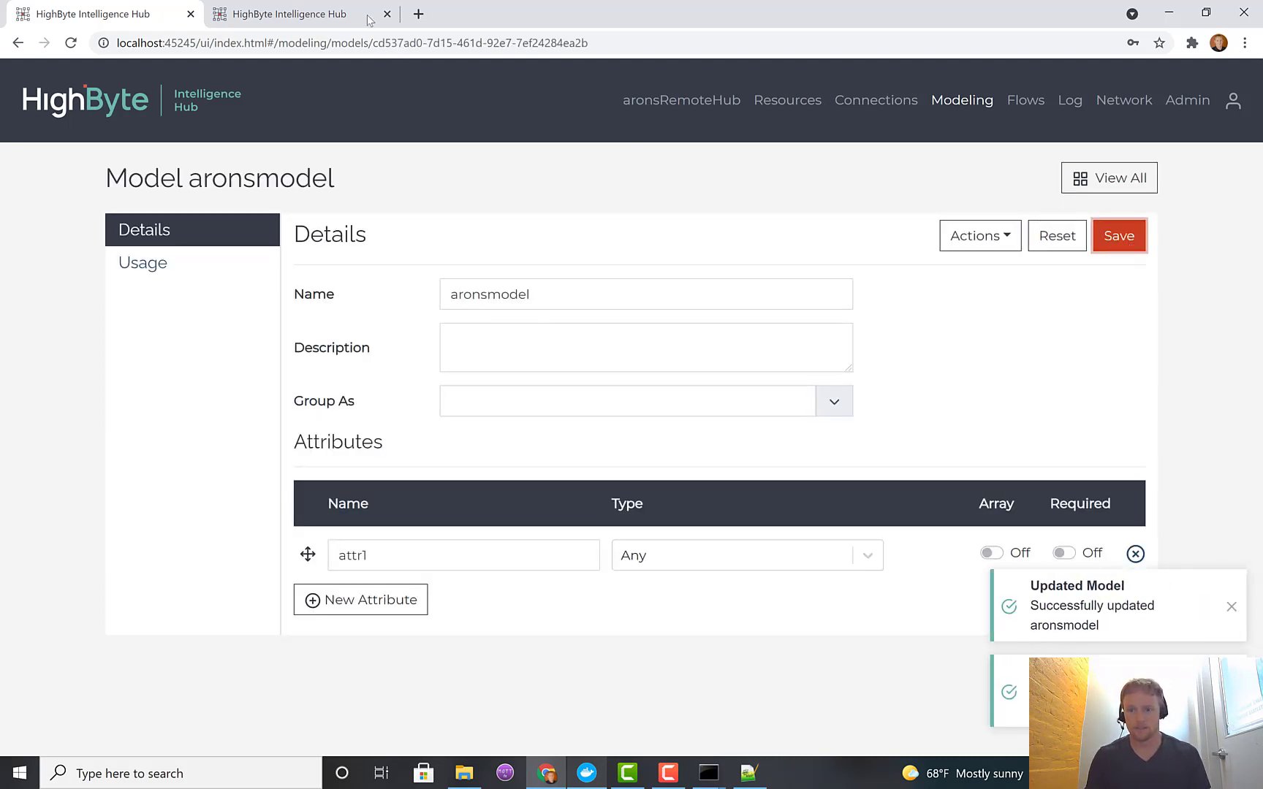
Reload the remote hub's own page, view the new model's attributes there and return to the host hub's page
{"action": "left_click", "coordinate": [315, 14]}
{"action": "left_click", "coordinate": [314, 42]}
{"action": "key", "text": "Return"}
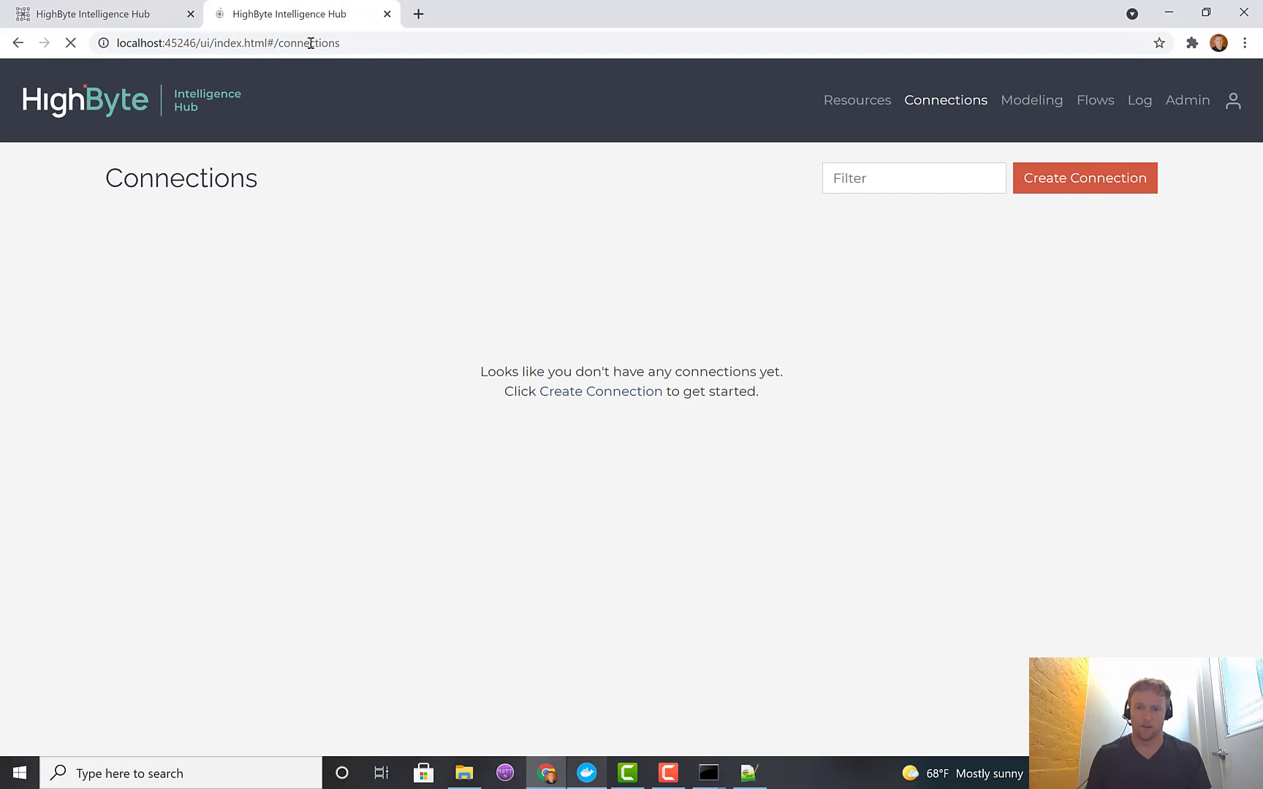
{"action": "left_click", "coordinate": [1012, 103]}
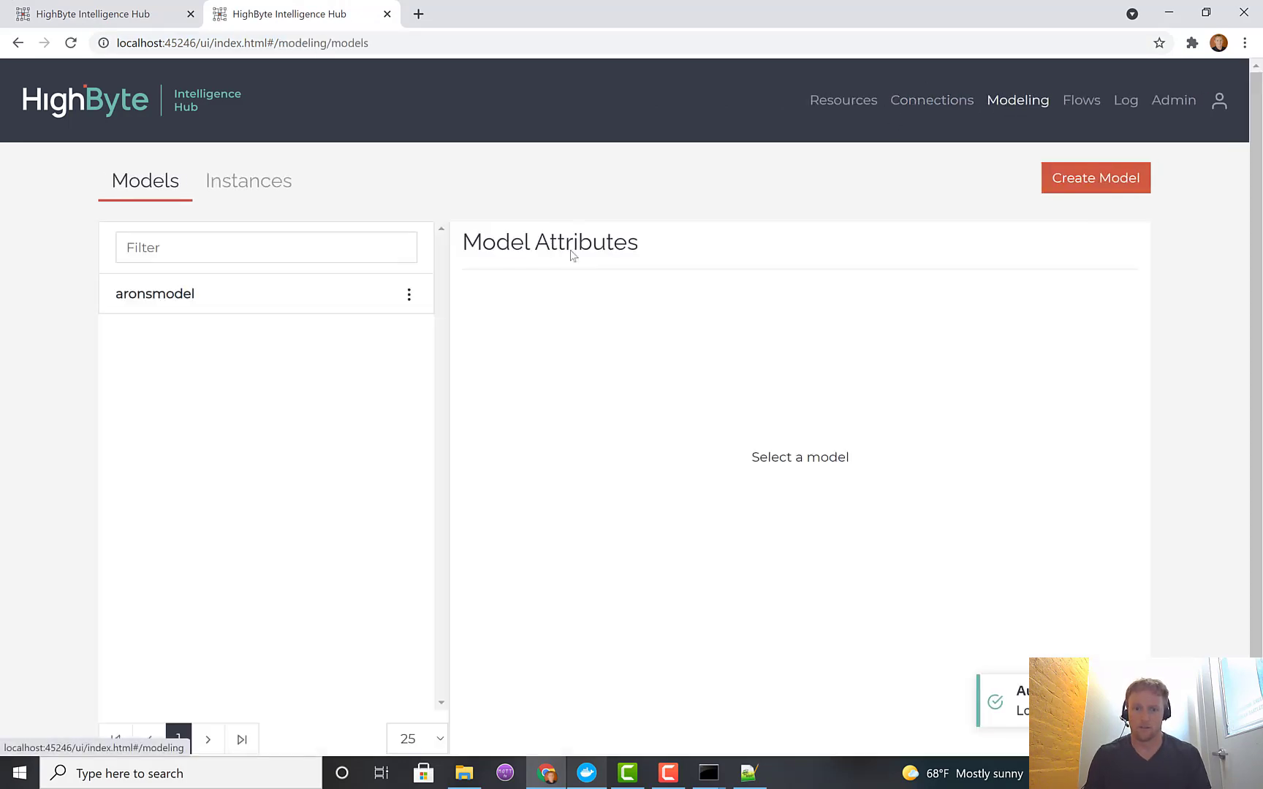
{"action": "left_click", "coordinate": [314, 300]}
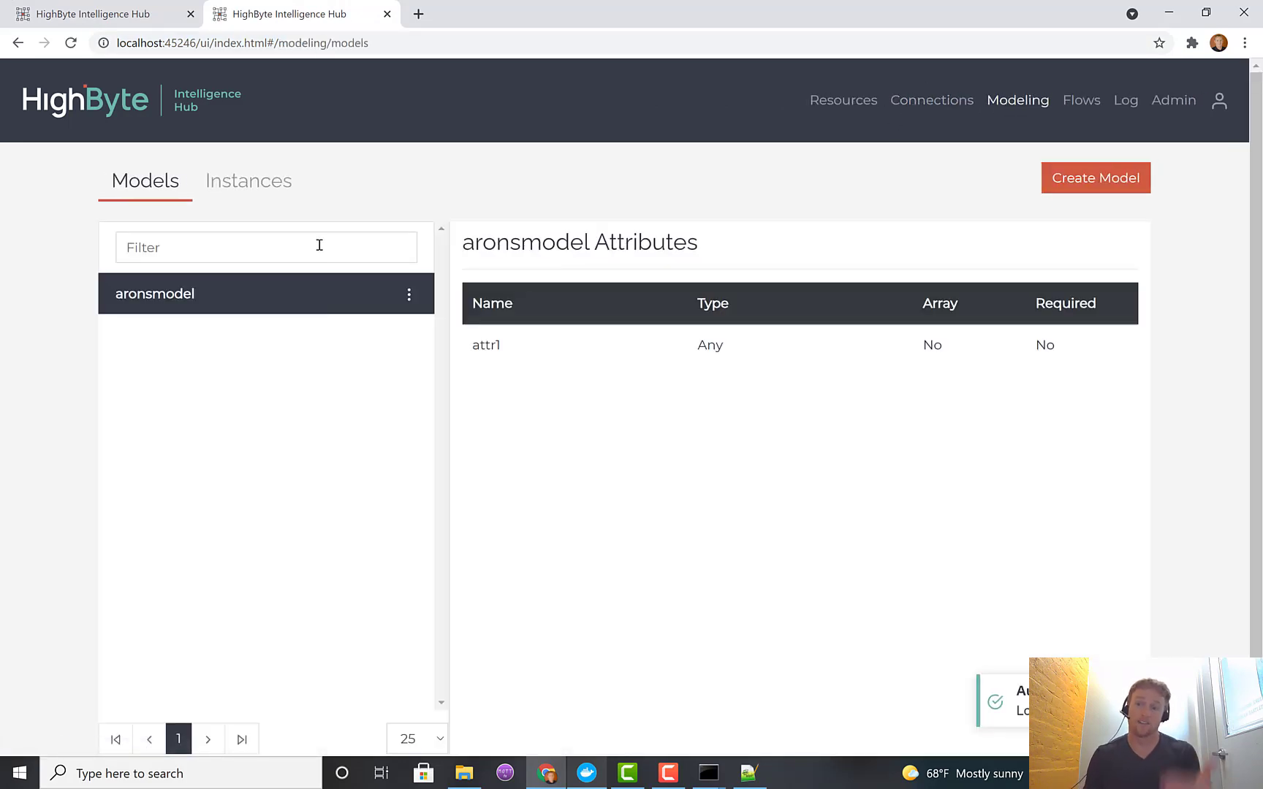
{"action": "left_click", "coordinate": [144, 18]}
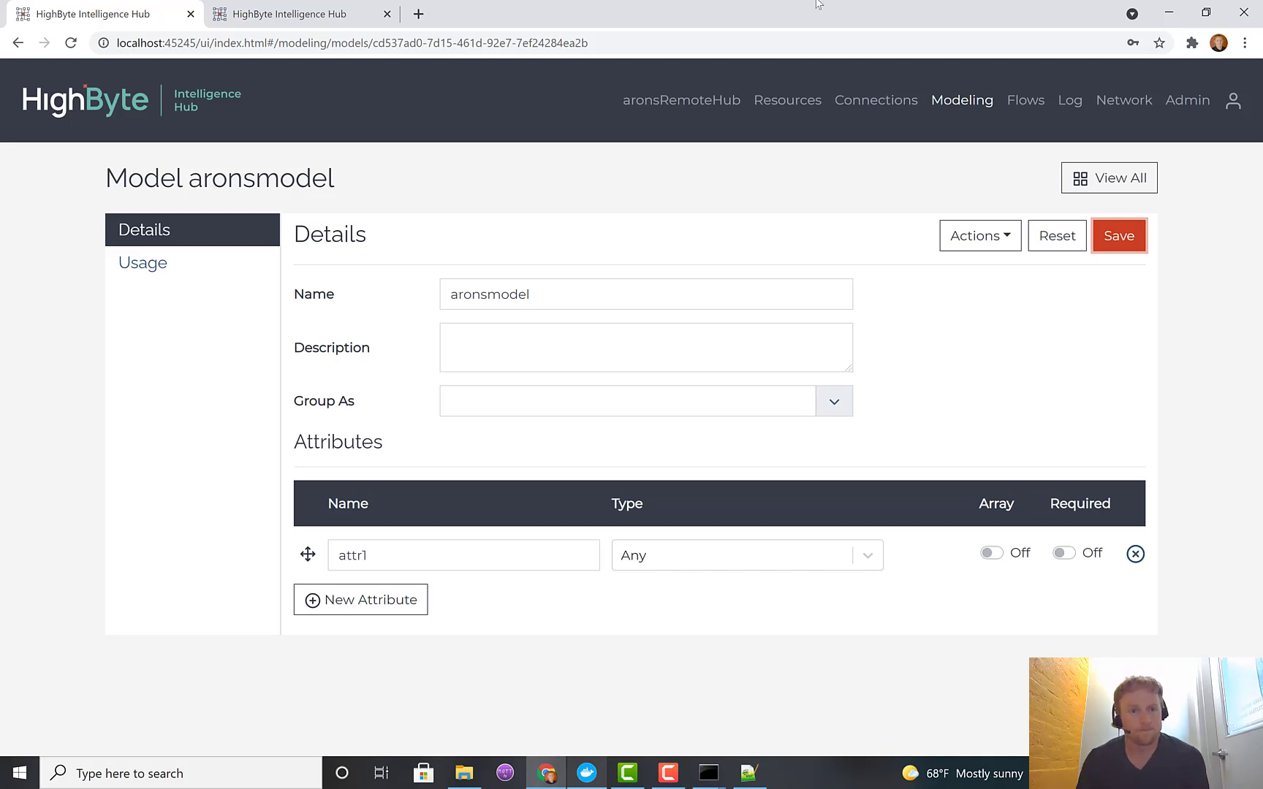
{"action": "left_click", "coordinate": [711, 106]}
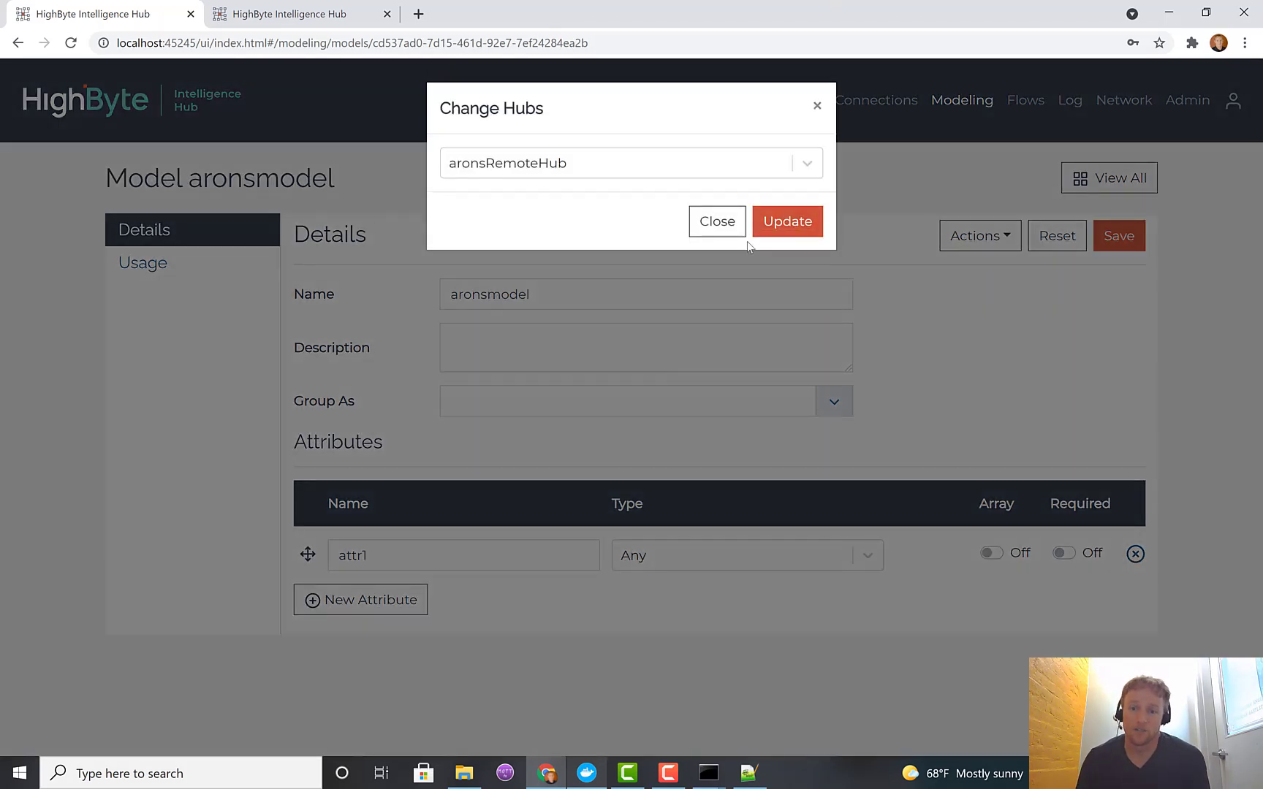
{"action": "left_click", "coordinate": [725, 224]}
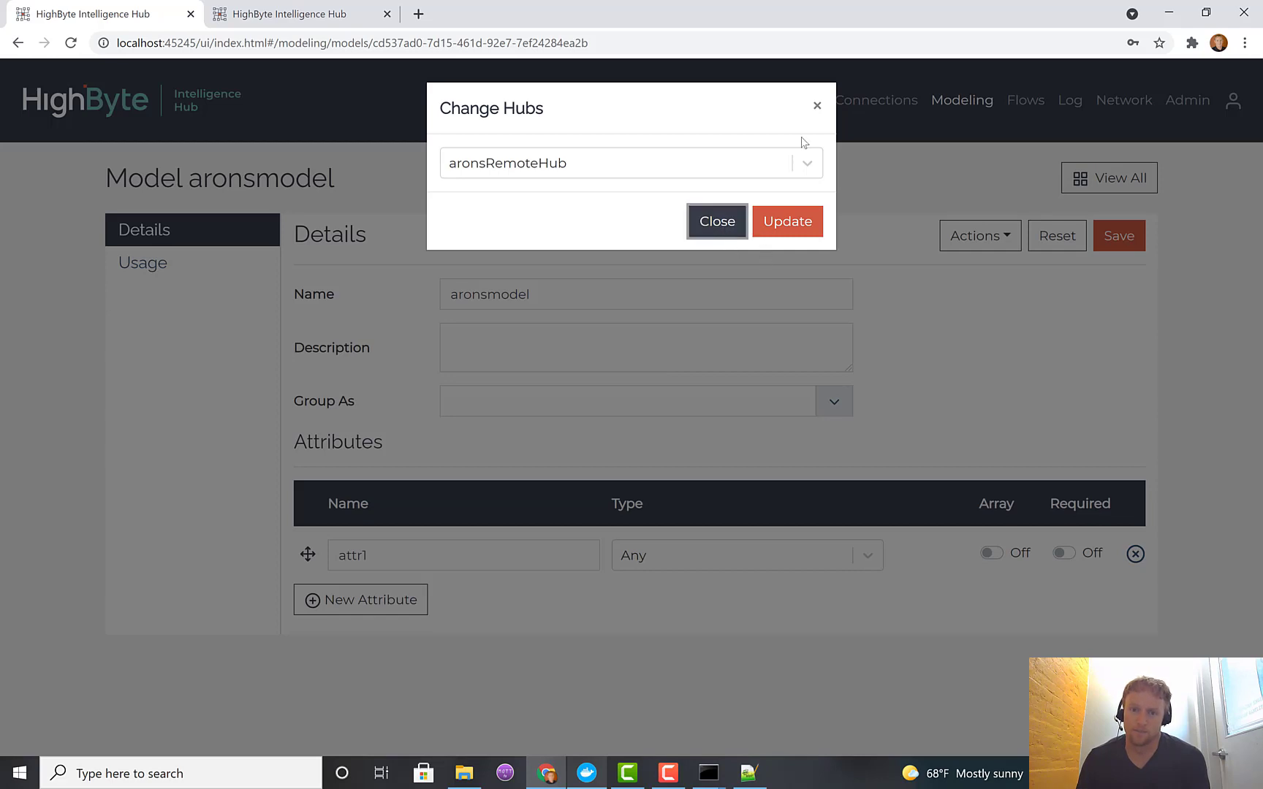
{"action": "left_click", "coordinate": [817, 106]}
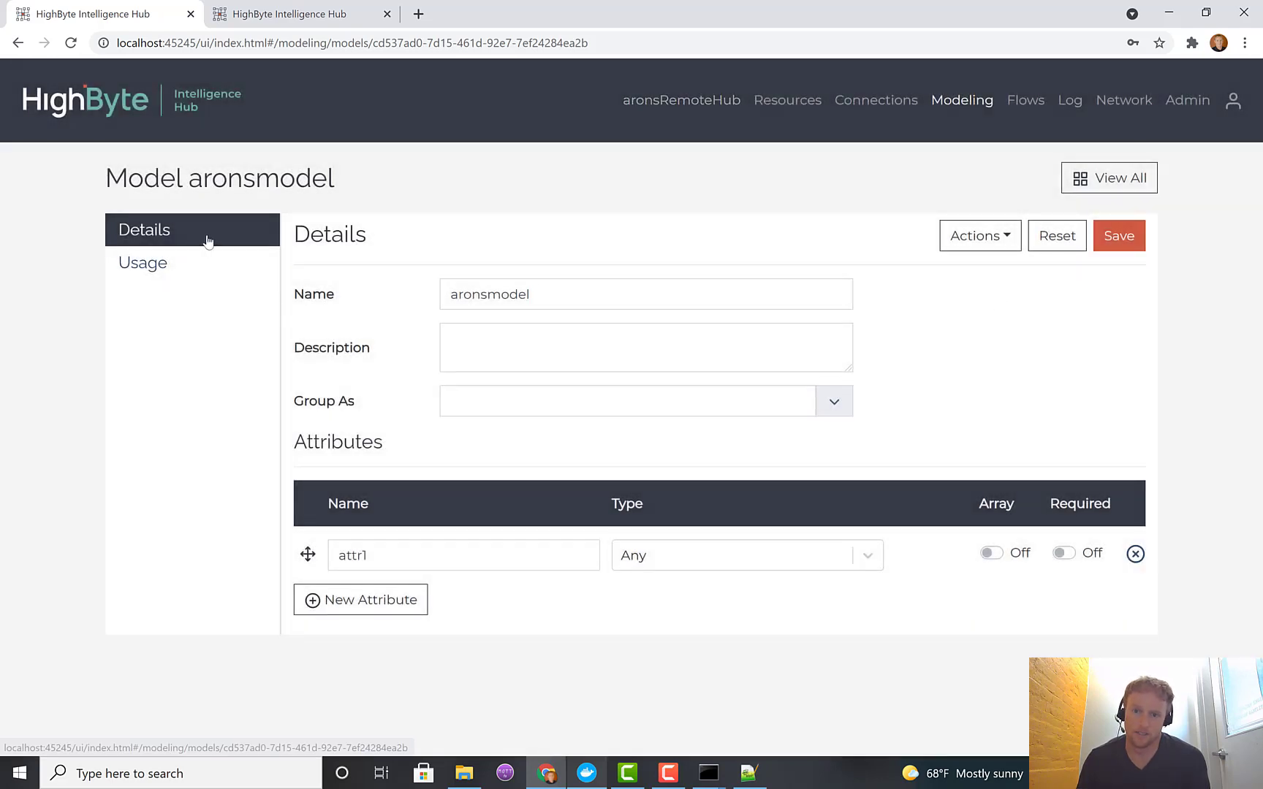
Delete the newly created model from the remote hub's model list and confirm the deletion
{"action": "left_click", "coordinate": [943, 108]}
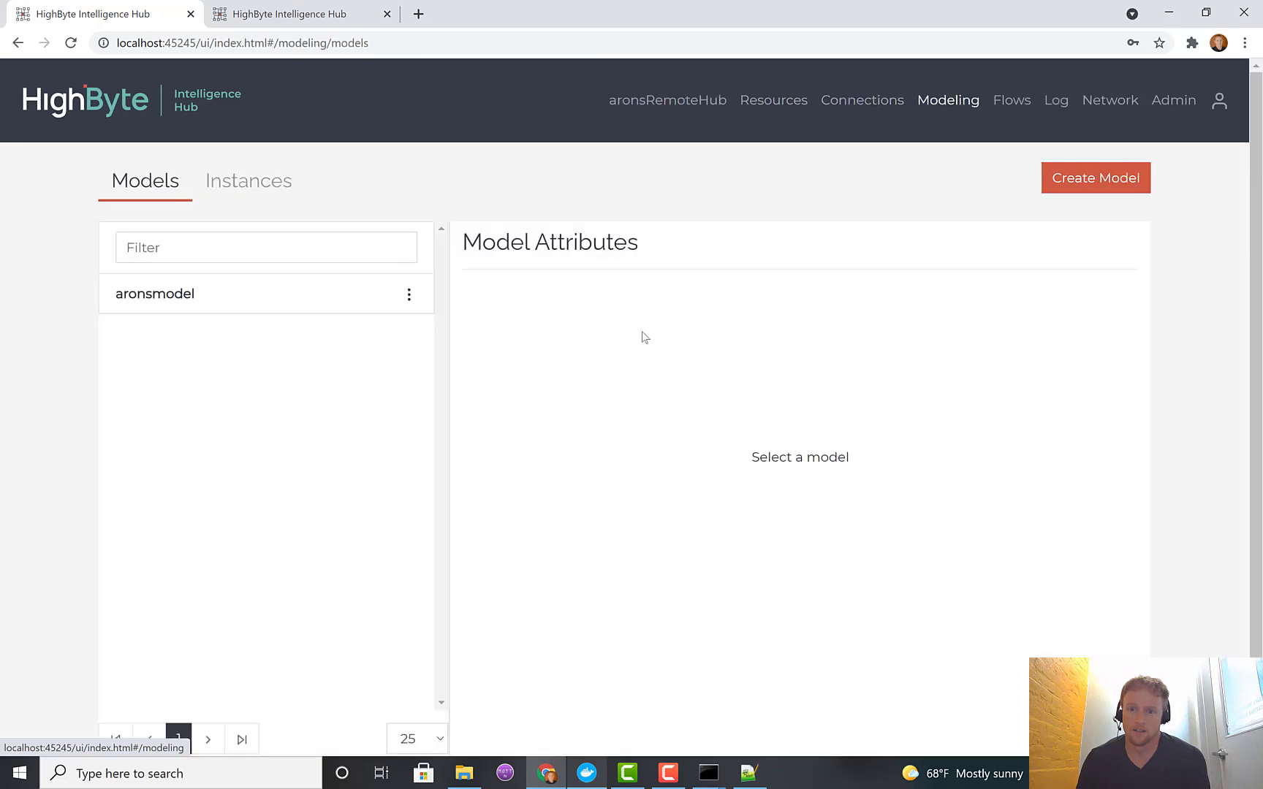
{"action": "left_click", "coordinate": [409, 293]}
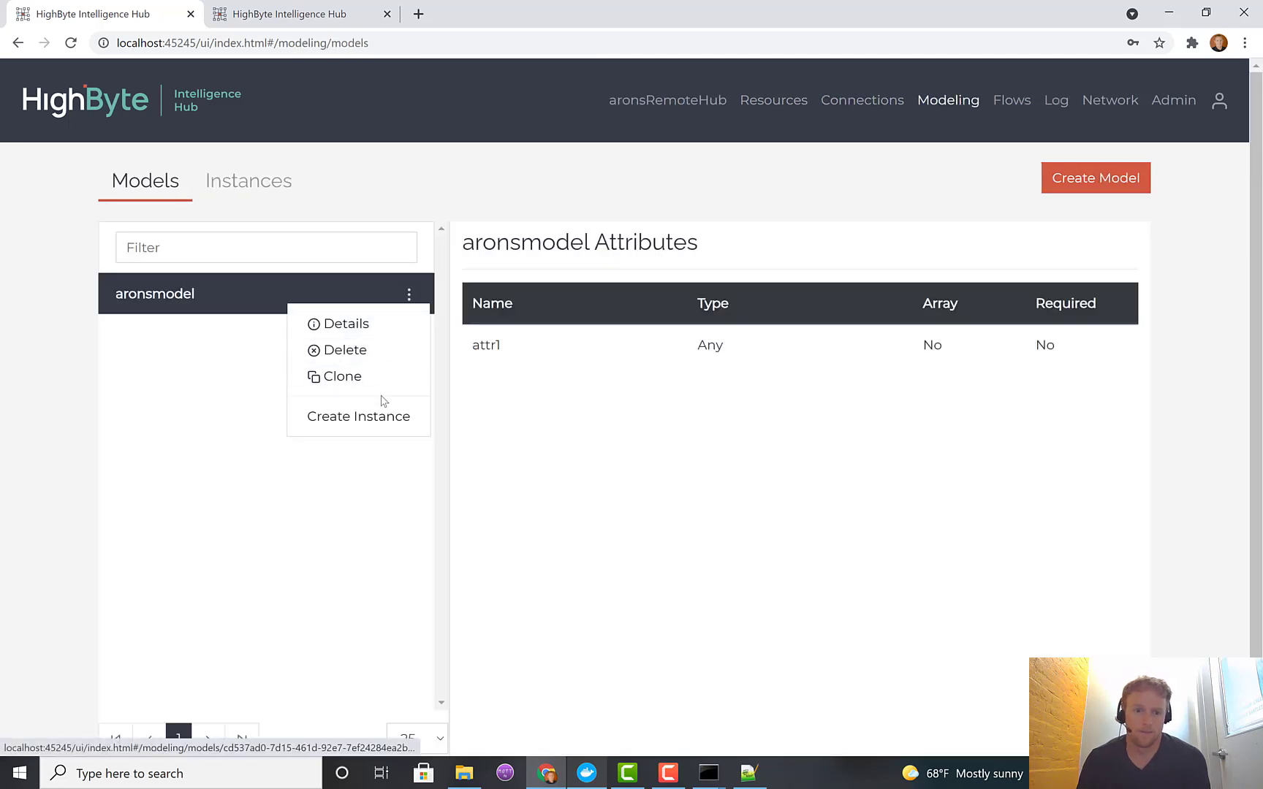
{"action": "left_click", "coordinate": [380, 354]}
{"action": "left_click", "coordinate": [415, 361]}
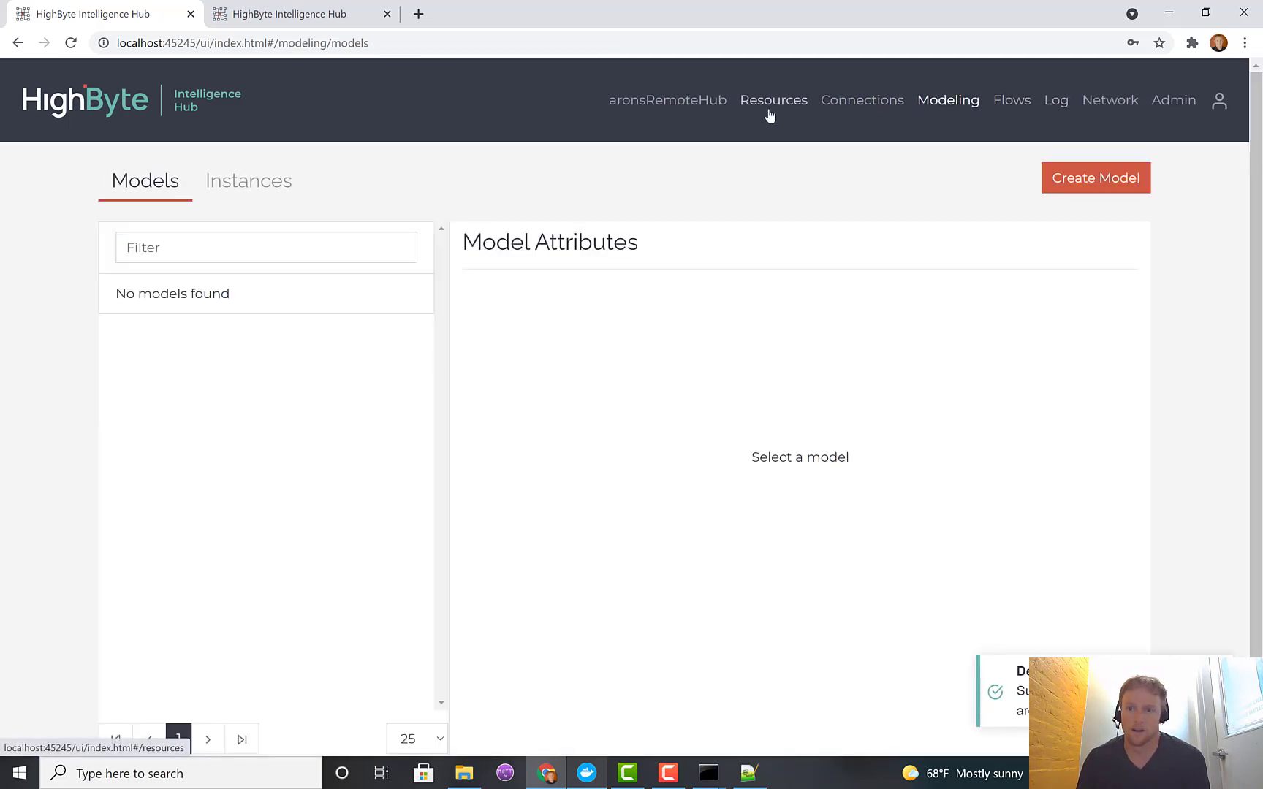
Switch the managed hub from the remote hub back to Host
{"action": "left_click", "coordinate": [688, 108]}
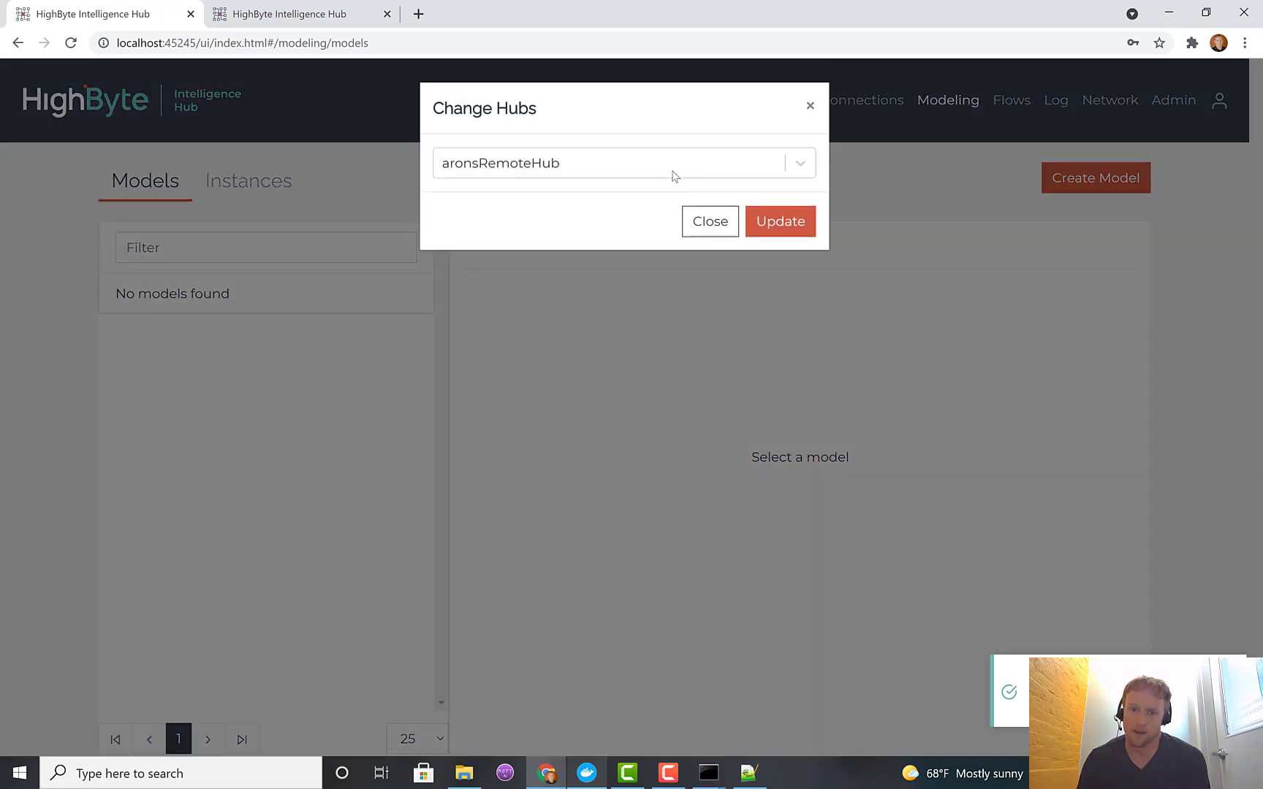
{"action": "left_click", "coordinate": [668, 174]}
{"action": "left_click", "coordinate": [614, 227]}
{"action": "left_click", "coordinate": [770, 224]}
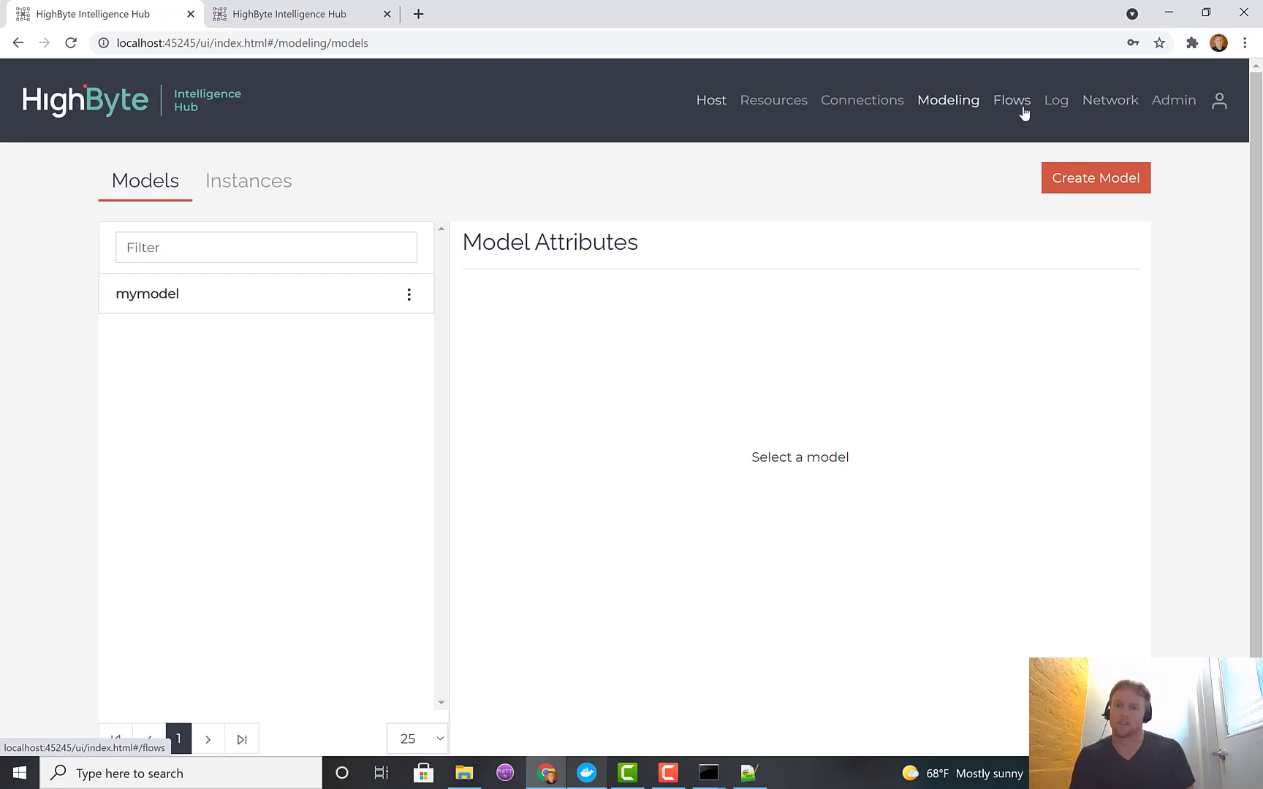
Sync the entire project from Host to the remote hub in the network settings
{"action": "left_click", "coordinate": [1109, 110]}
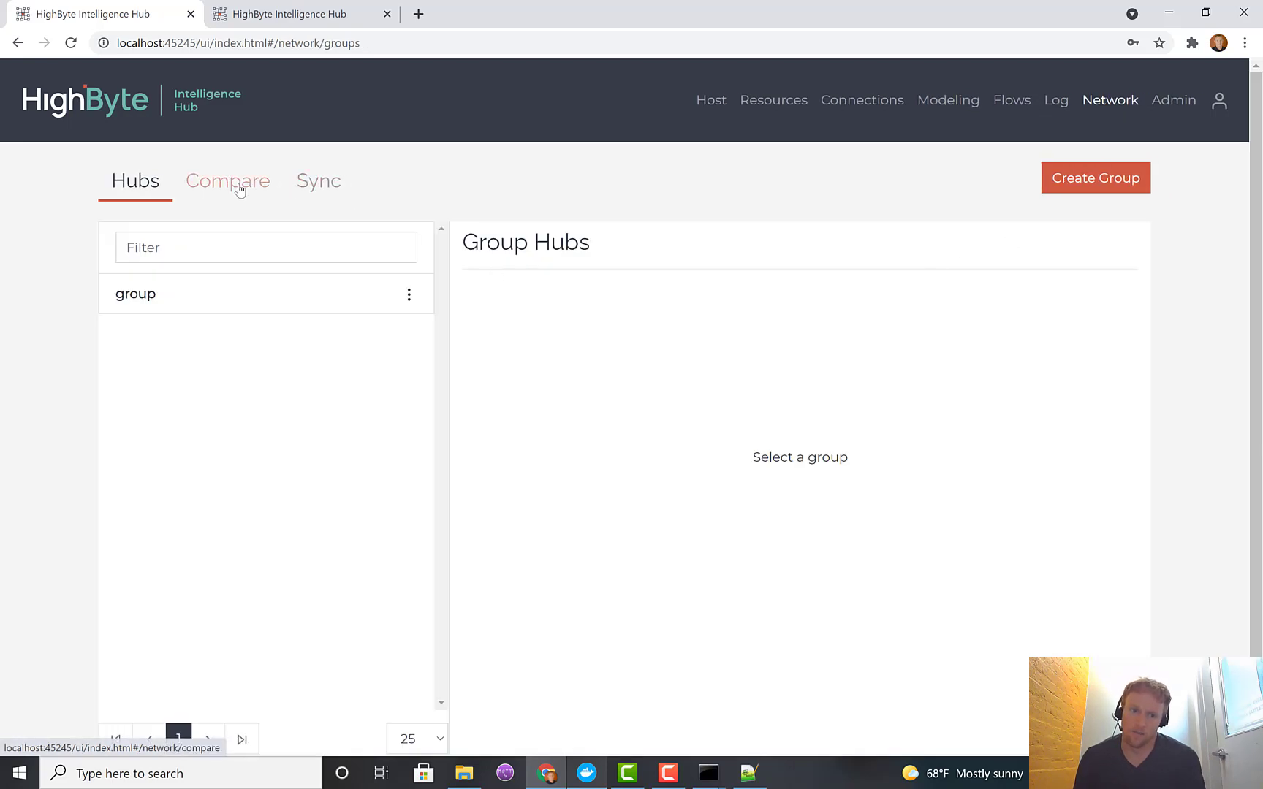
{"action": "left_click", "coordinate": [324, 192]}
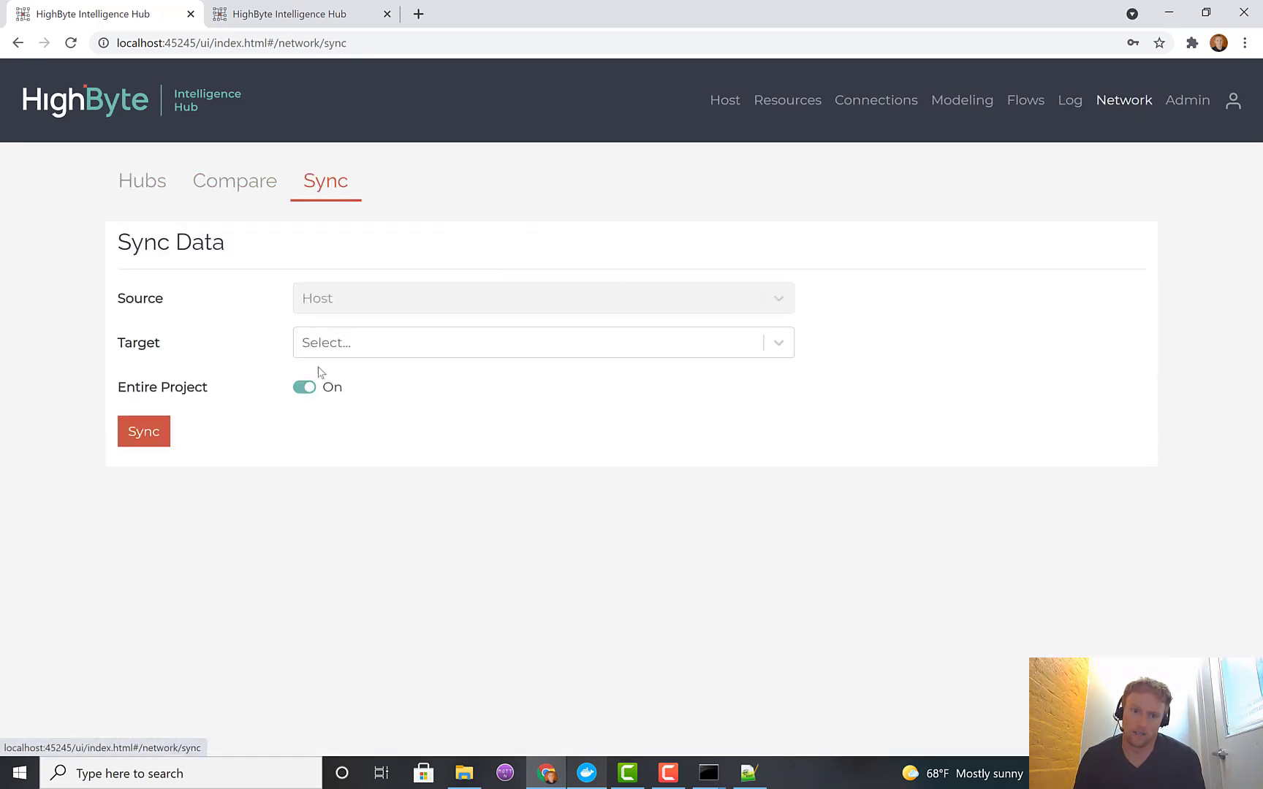
{"action": "left_click", "coordinate": [352, 349]}
{"action": "left_click", "coordinate": [350, 407]}
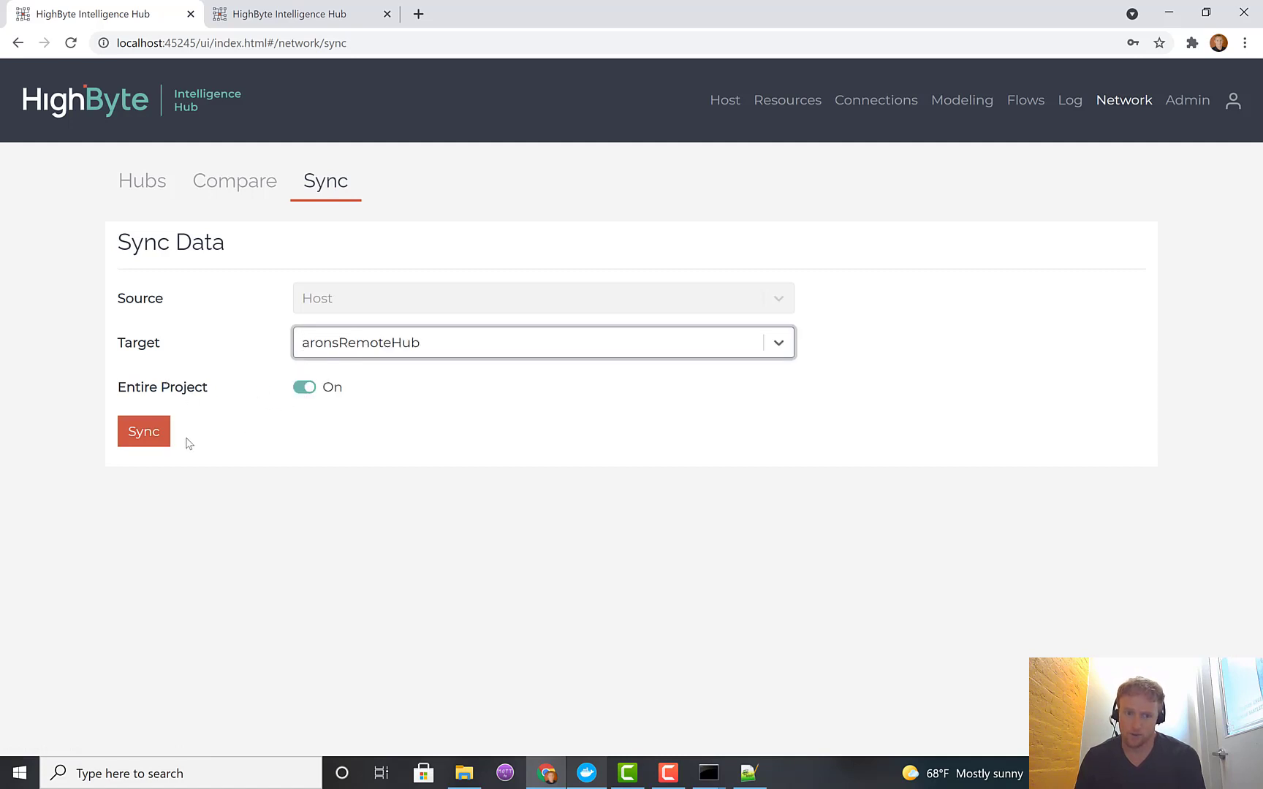
{"action": "left_click", "coordinate": [143, 437]}
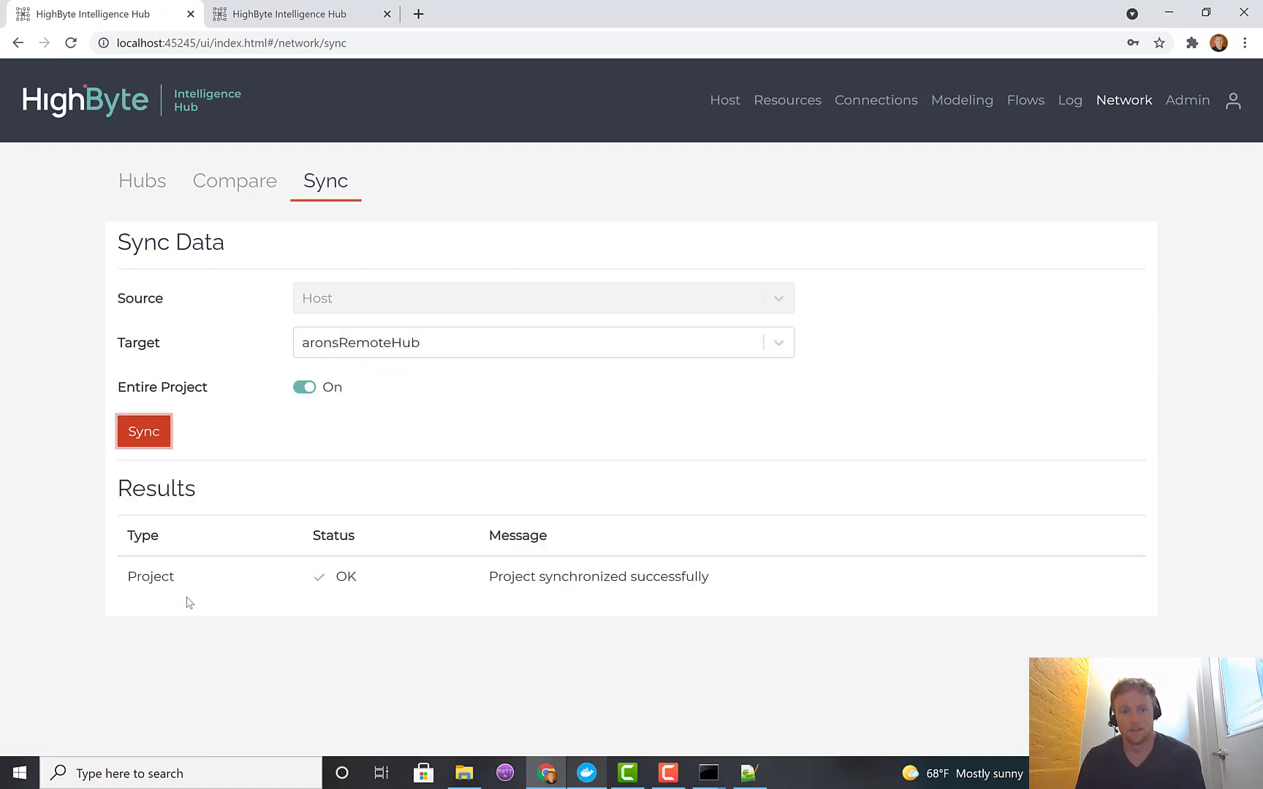
Switch the managed hub from Host to the remote hub
{"action": "left_click", "coordinate": [738, 111]}
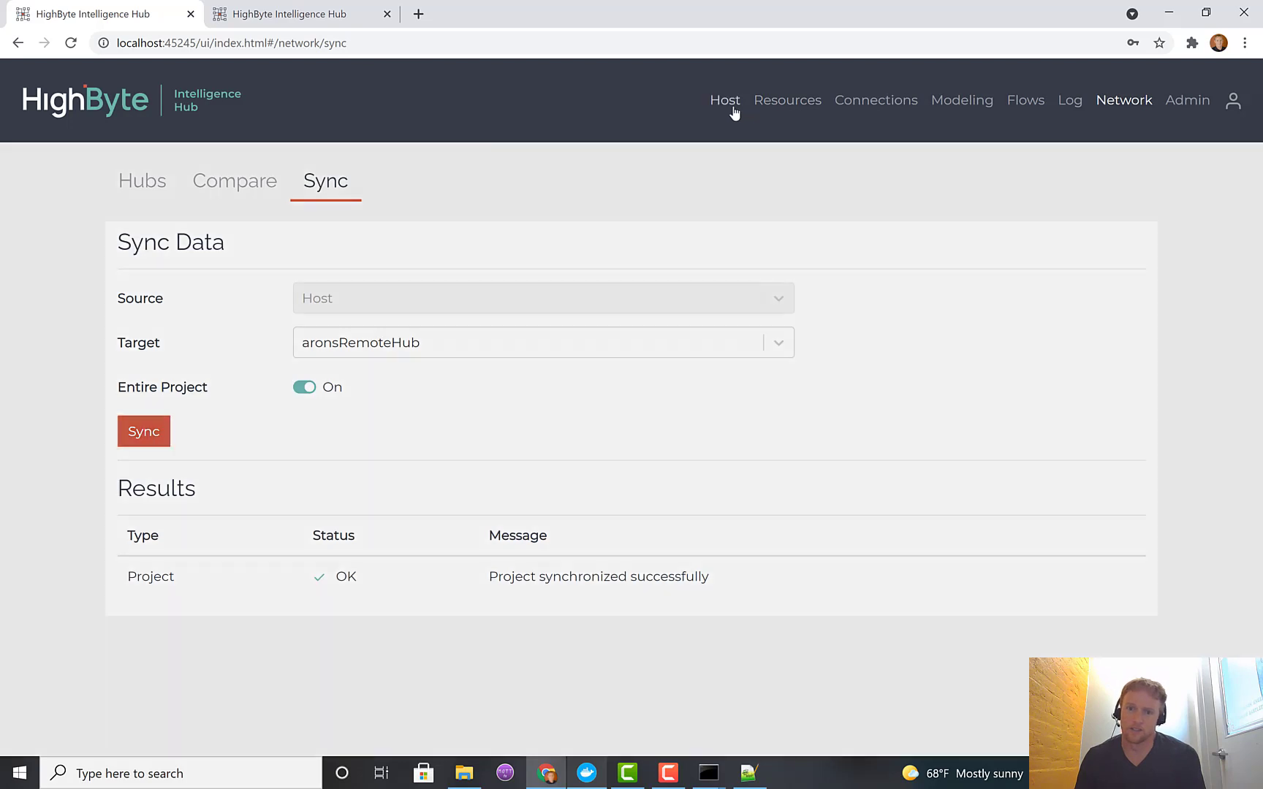
{"action": "left_click", "coordinate": [701, 168]}
{"action": "left_click", "coordinate": [557, 292]}
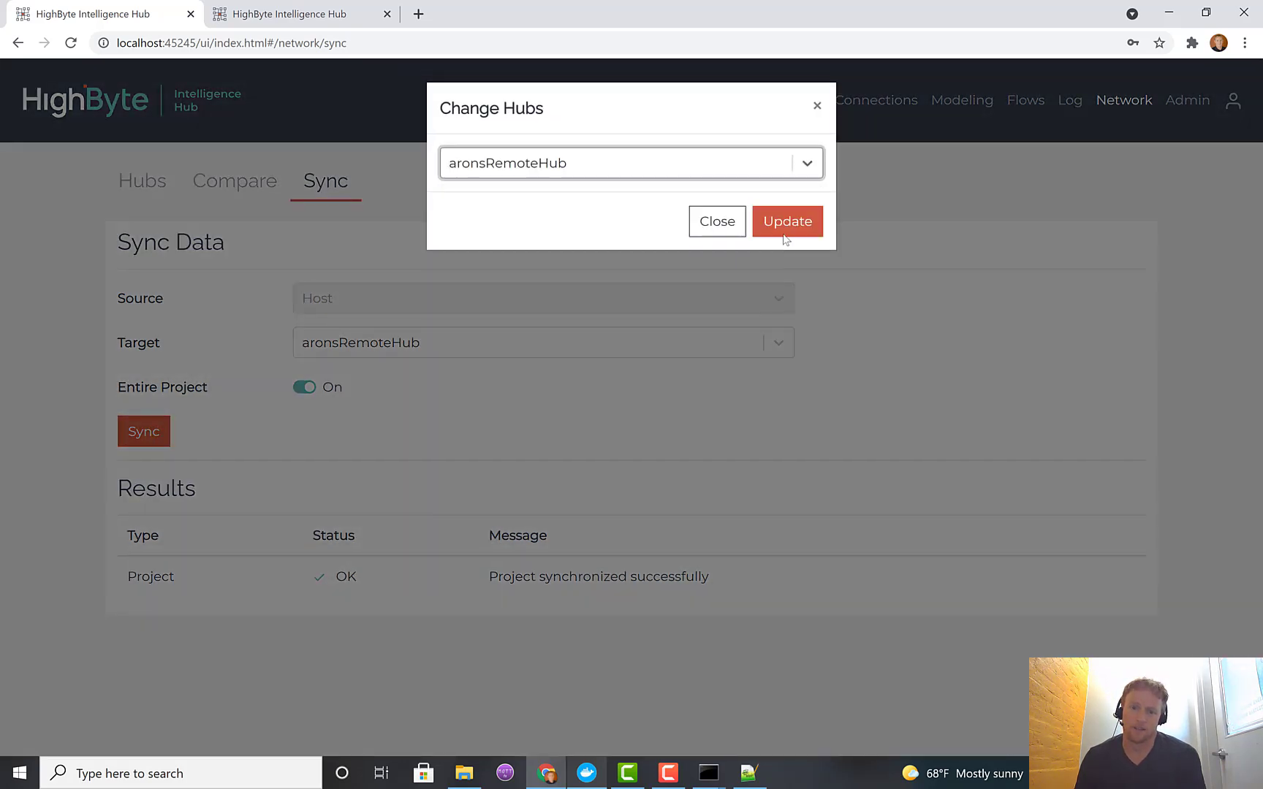
{"action": "left_click", "coordinate": [785, 241]}
Check the remote hub's resources, connections and models, and view the diagram of its opcToMQTT flow
{"action": "left_click", "coordinate": [777, 109]}
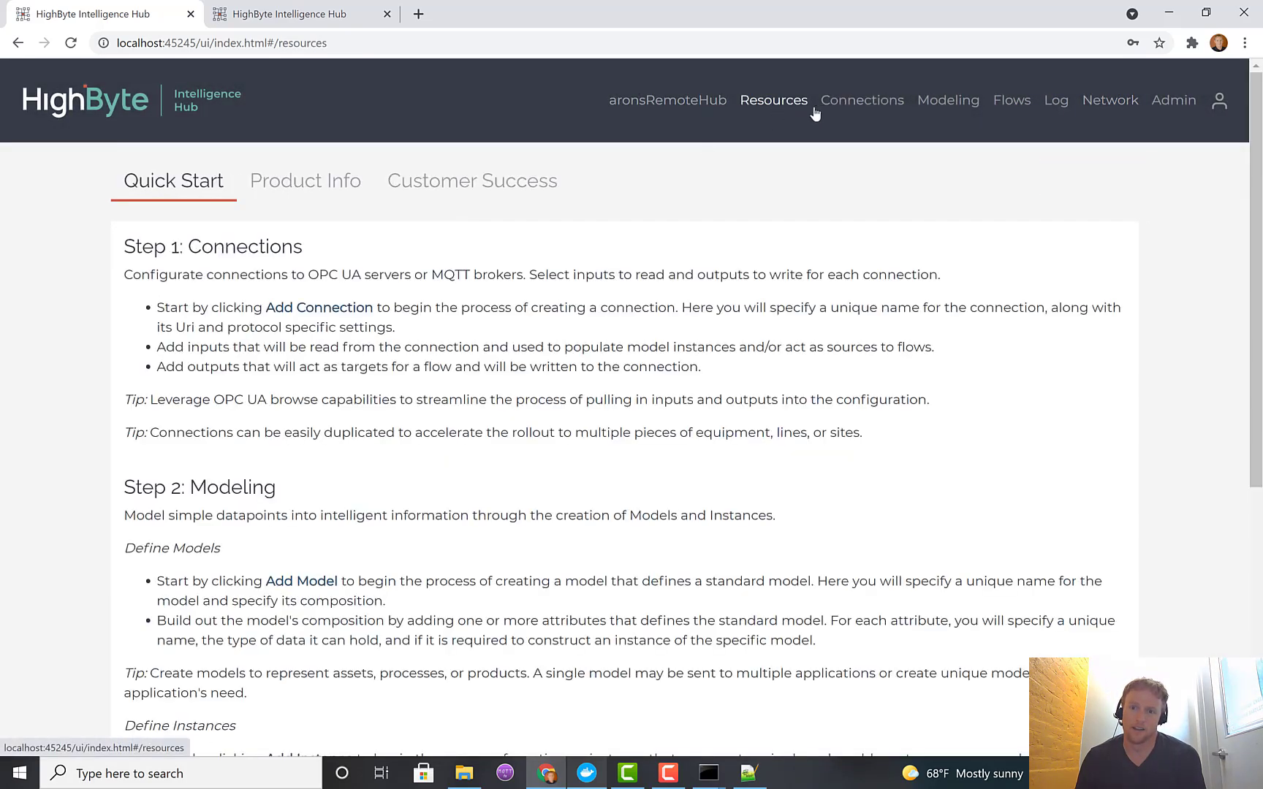
{"action": "left_click", "coordinate": [840, 107]}
{"action": "left_click", "coordinate": [954, 105]}
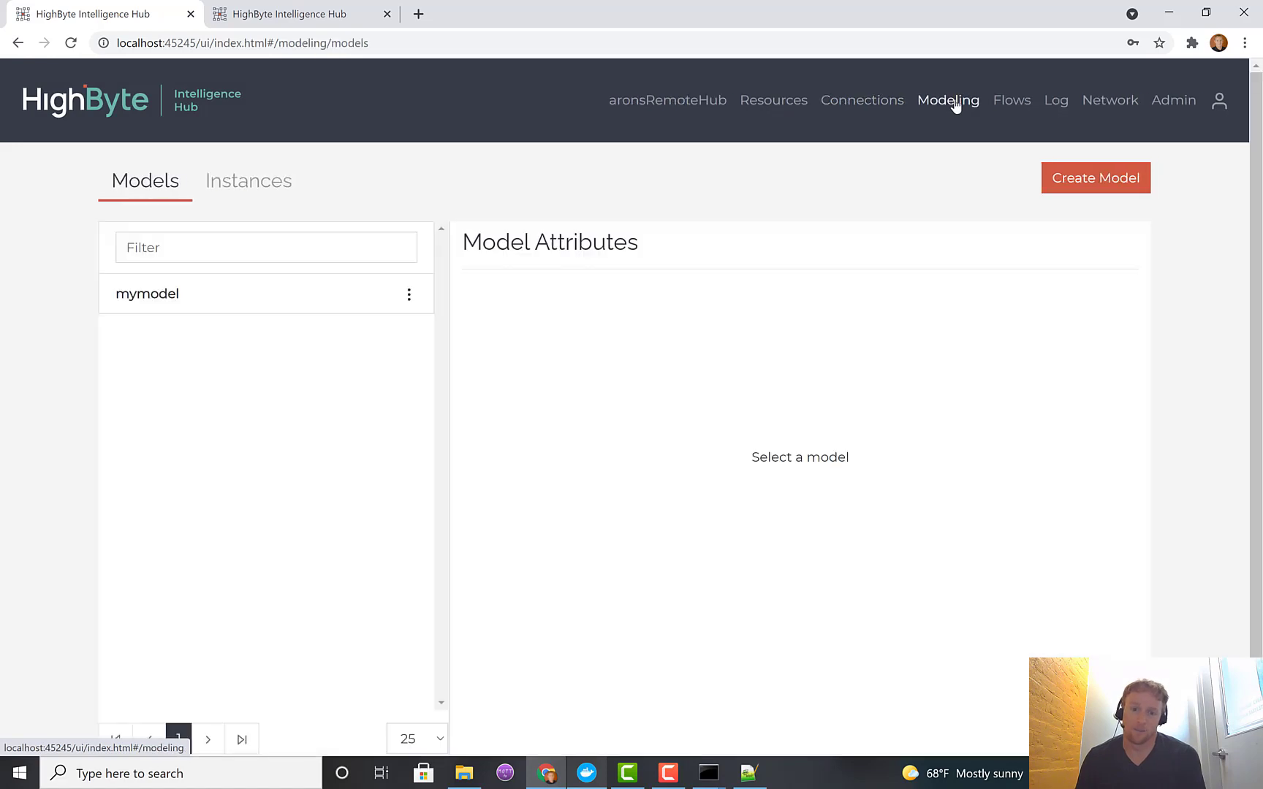
{"action": "left_click", "coordinate": [1023, 104]}
{"action": "left_click", "coordinate": [210, 293]}
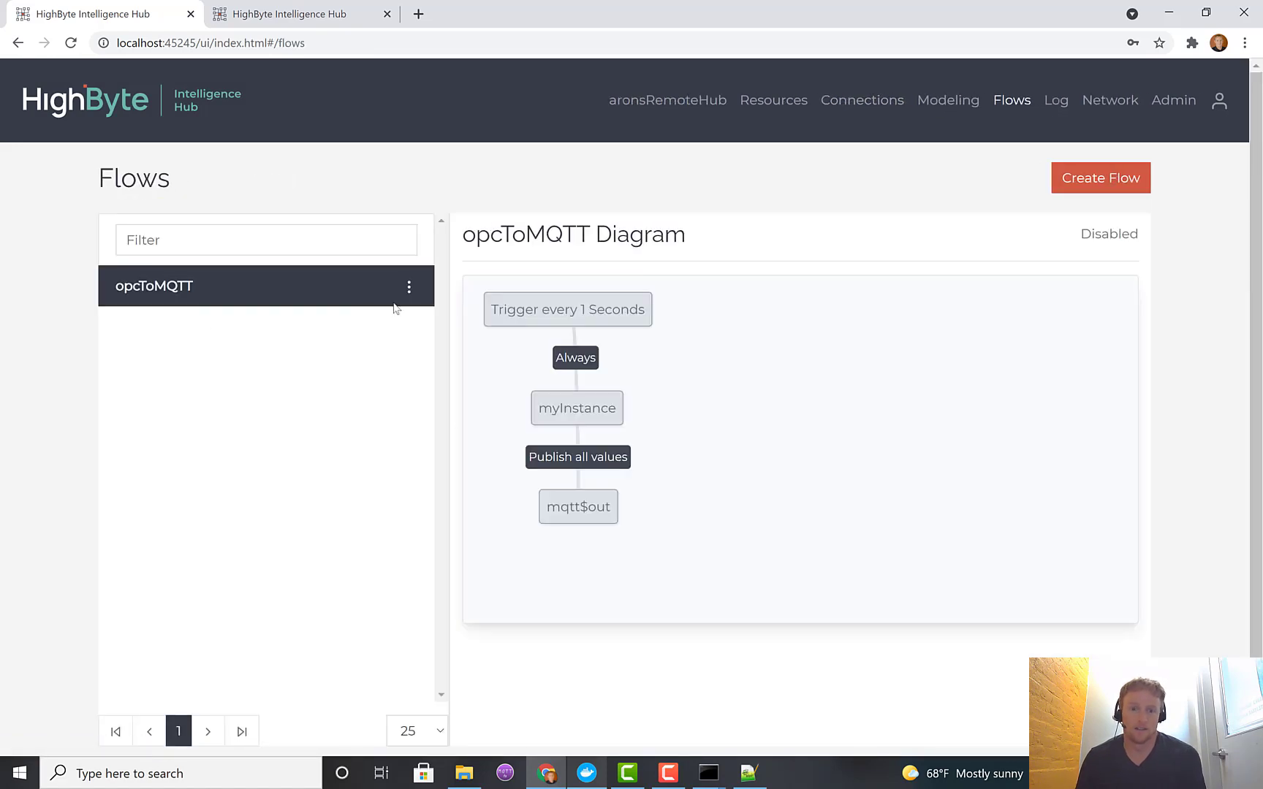
{"action": "left_click", "coordinate": [409, 286]}
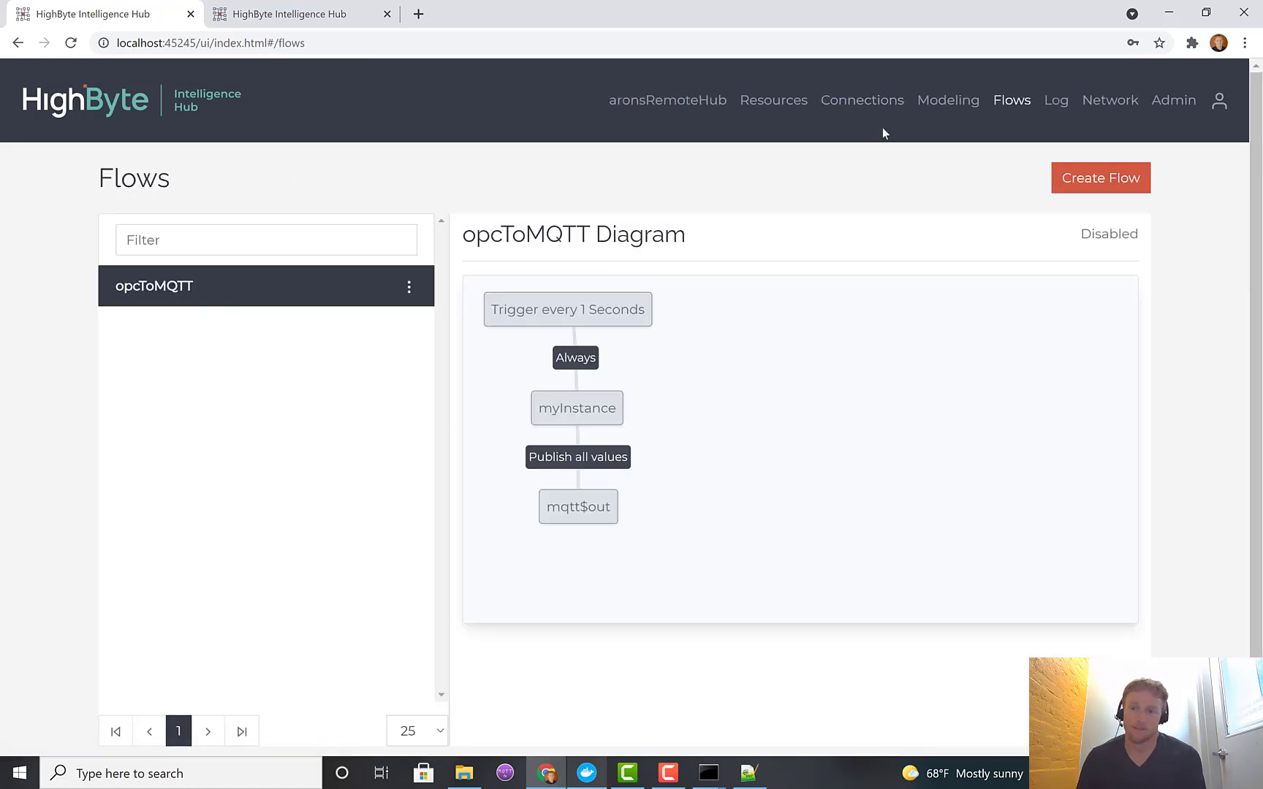
Delete the opcToMQTT flow from the remote hub
{"action": "left_click", "coordinate": [927, 102]}
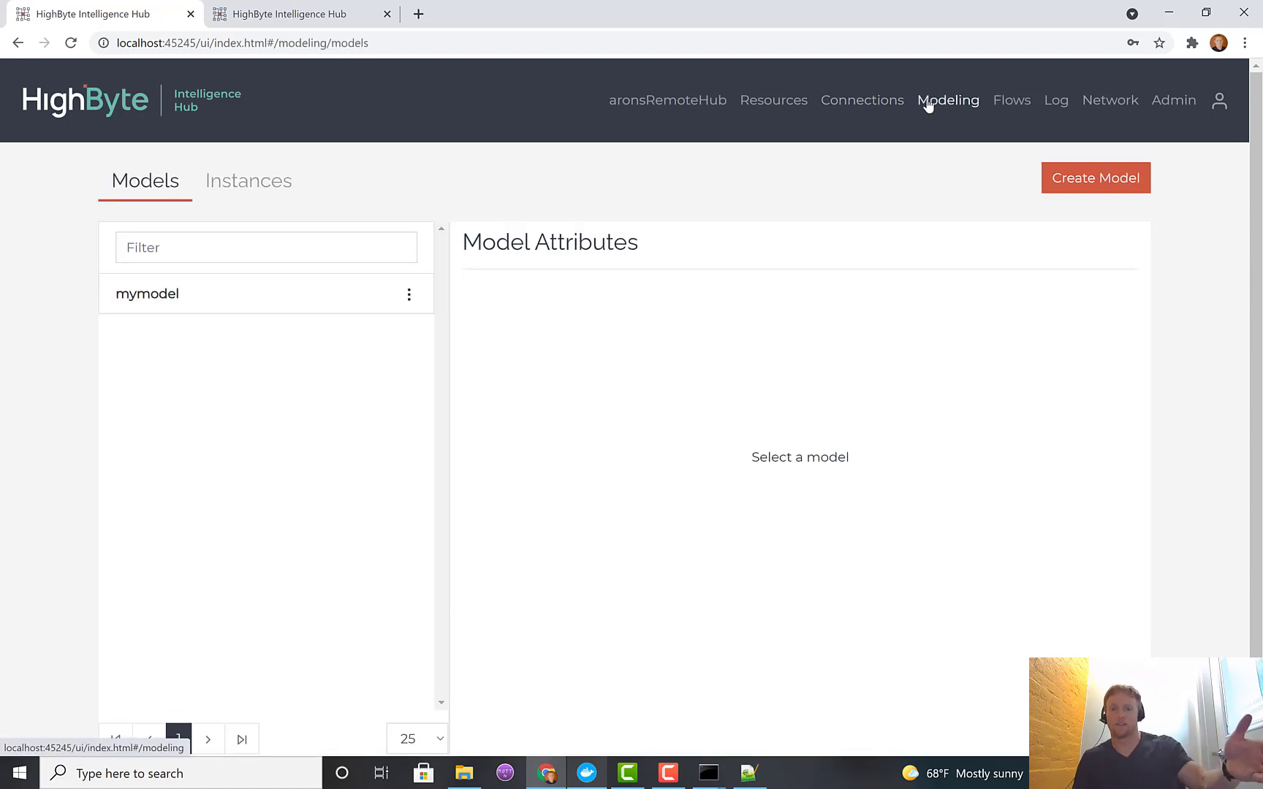
{"action": "left_click", "coordinate": [1013, 102]}
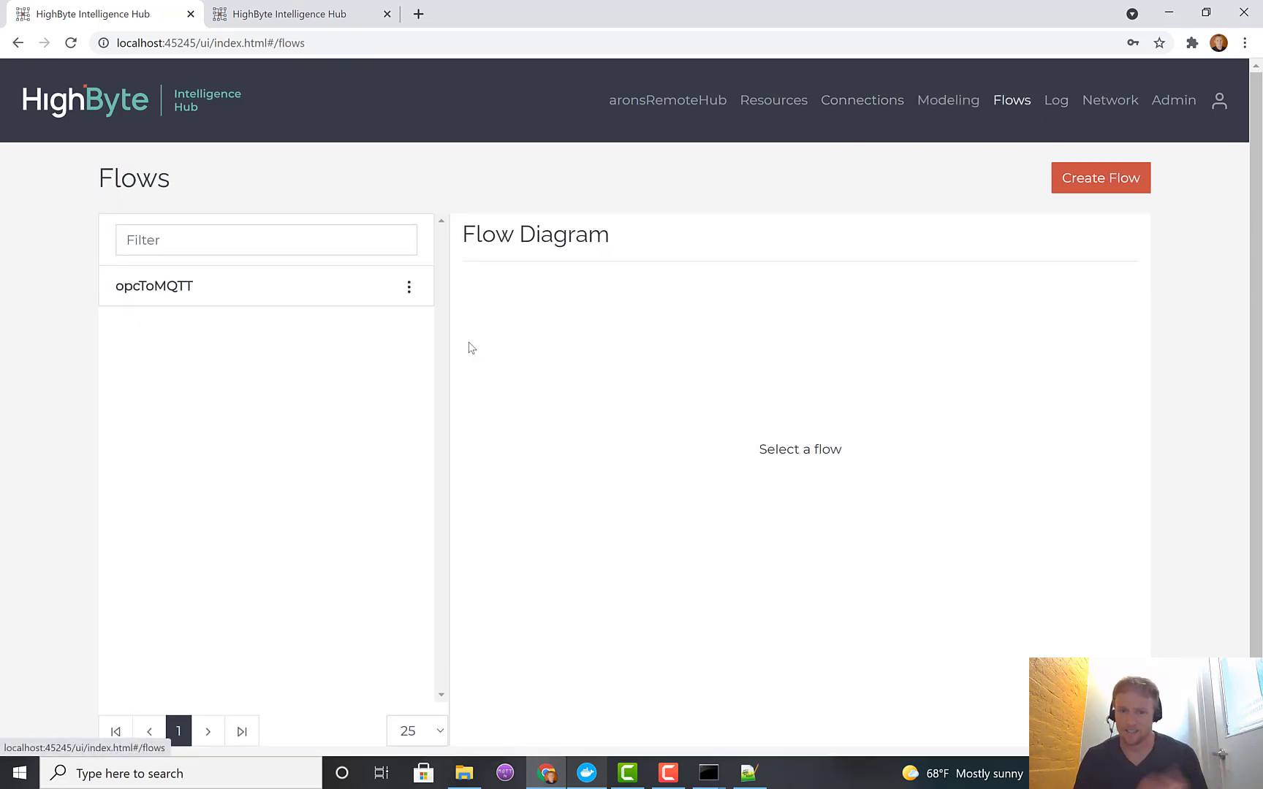
{"action": "left_click", "coordinate": [409, 287]}
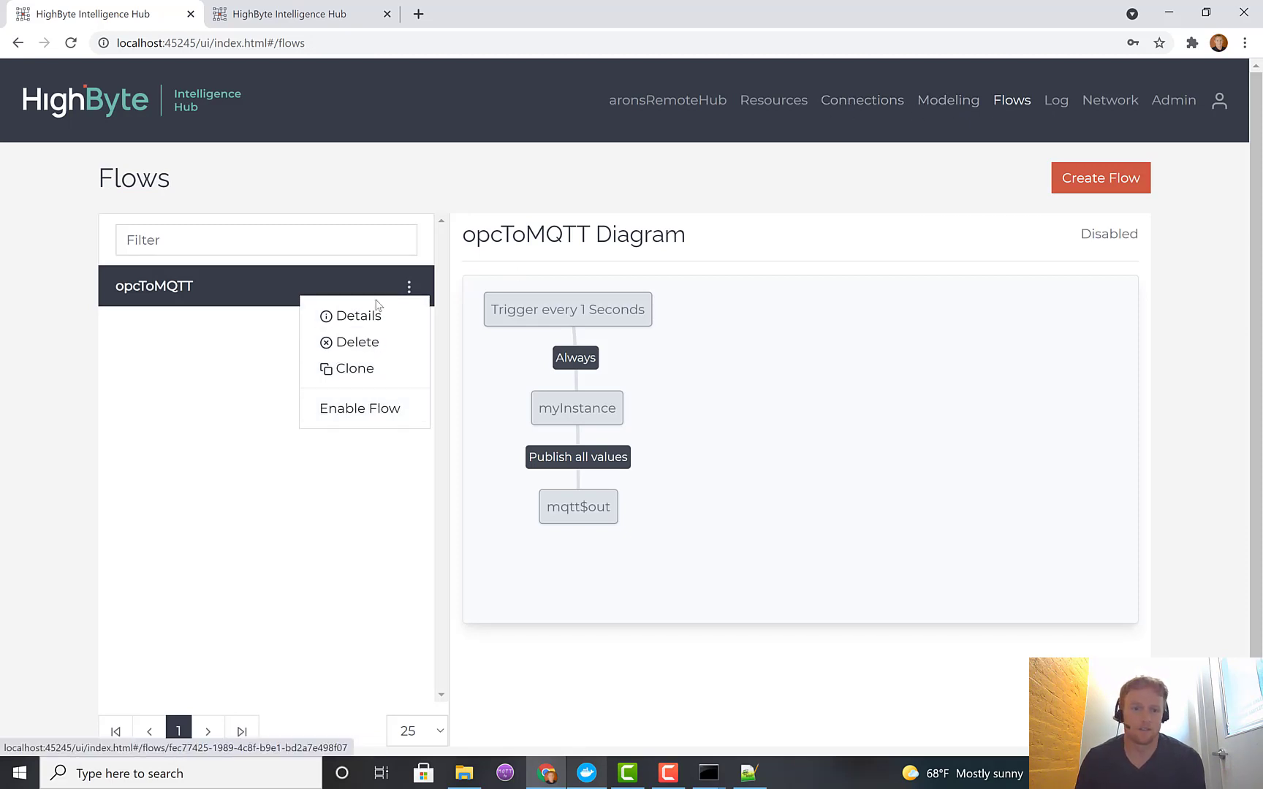
{"action": "left_click", "coordinate": [354, 342]}
{"action": "left_click", "coordinate": [395, 363]}
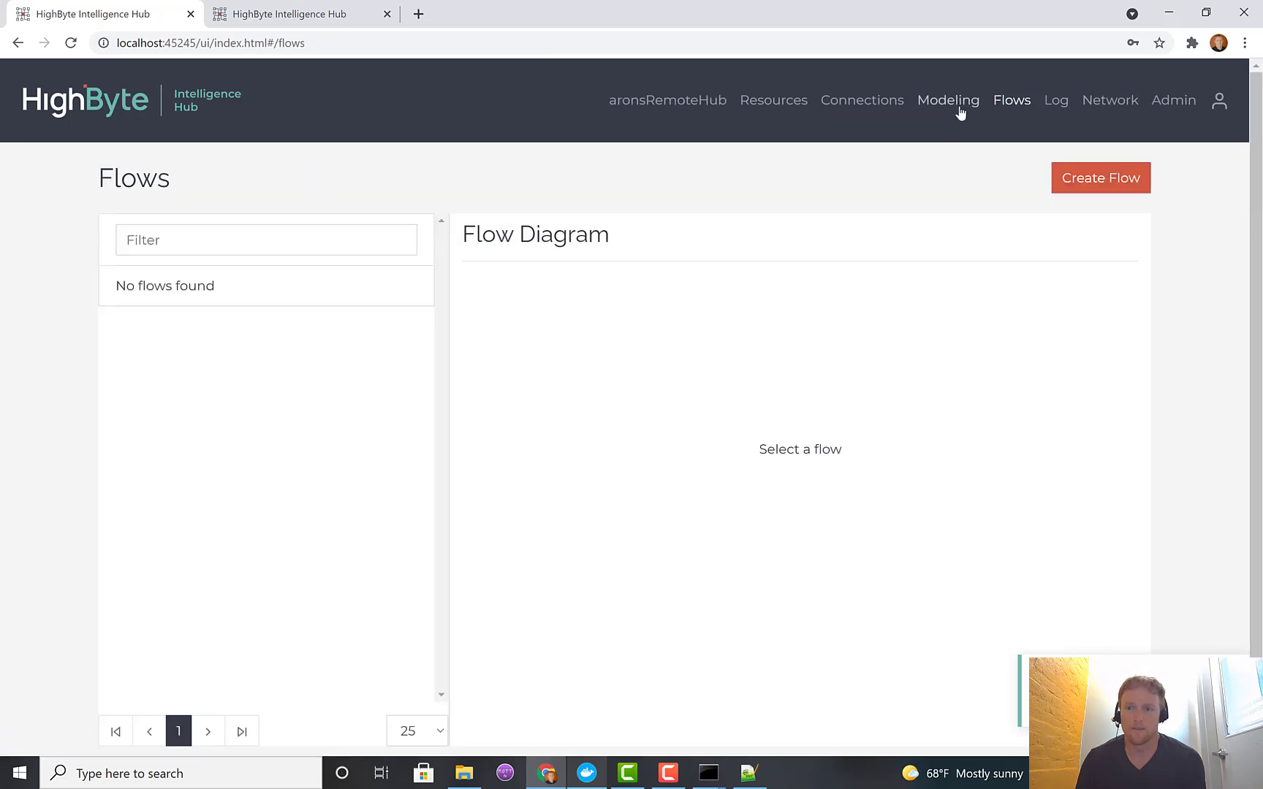
Delete the myInstance instance from the remote hub
{"action": "left_click", "coordinate": [960, 110]}
{"action": "left_click", "coordinate": [312, 219]}
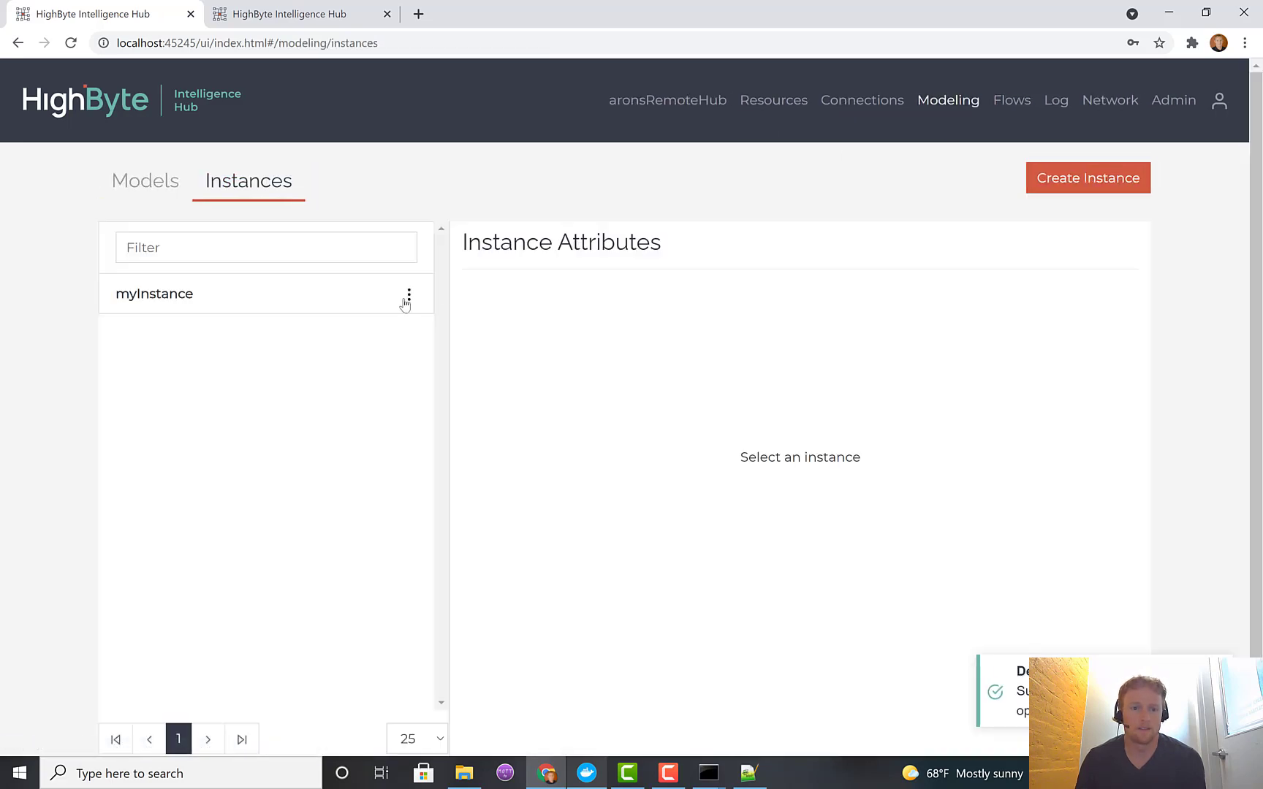
{"action": "left_click", "coordinate": [407, 296]}
{"action": "left_click", "coordinate": [377, 356]}
{"action": "left_click", "coordinate": [380, 365]}
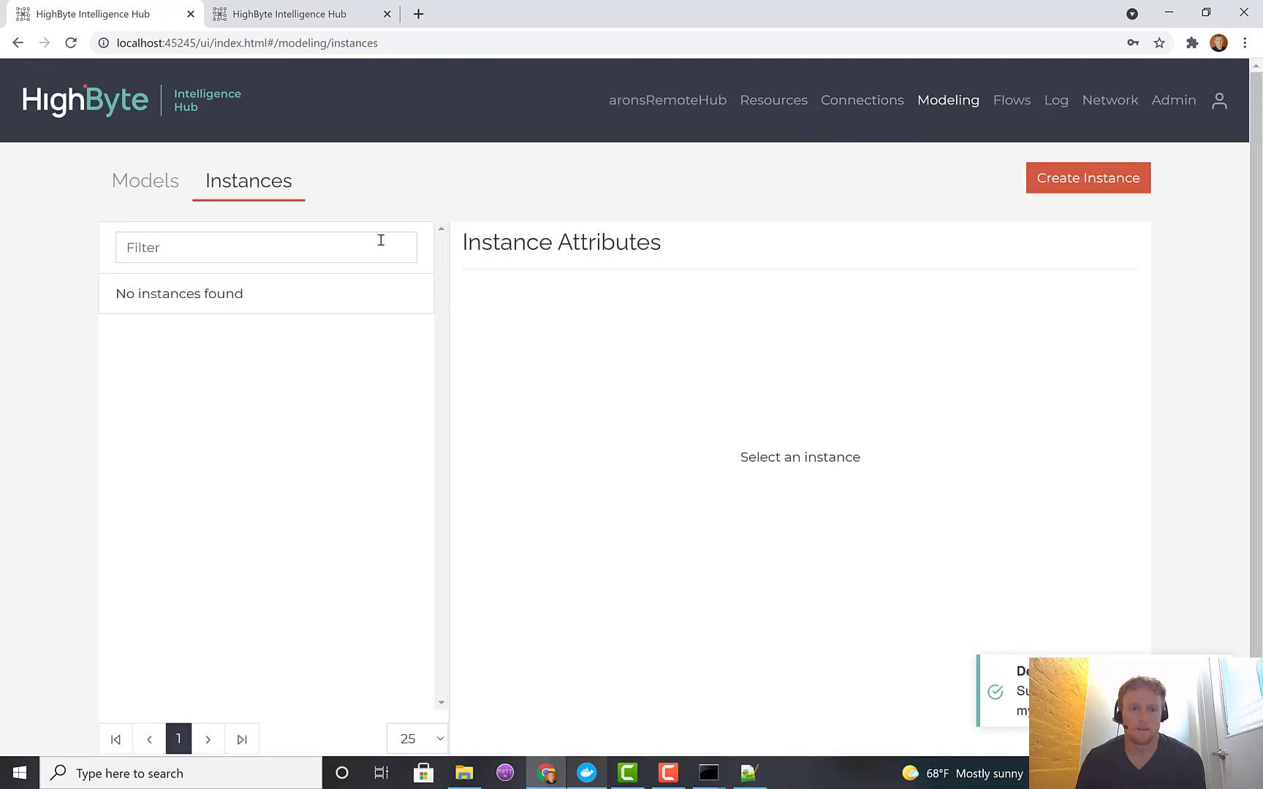
Delete the mymodel model from the remote hub
{"action": "left_click", "coordinate": [170, 189]}
{"action": "left_click", "coordinate": [409, 295]}
{"action": "left_click", "coordinate": [390, 351]}
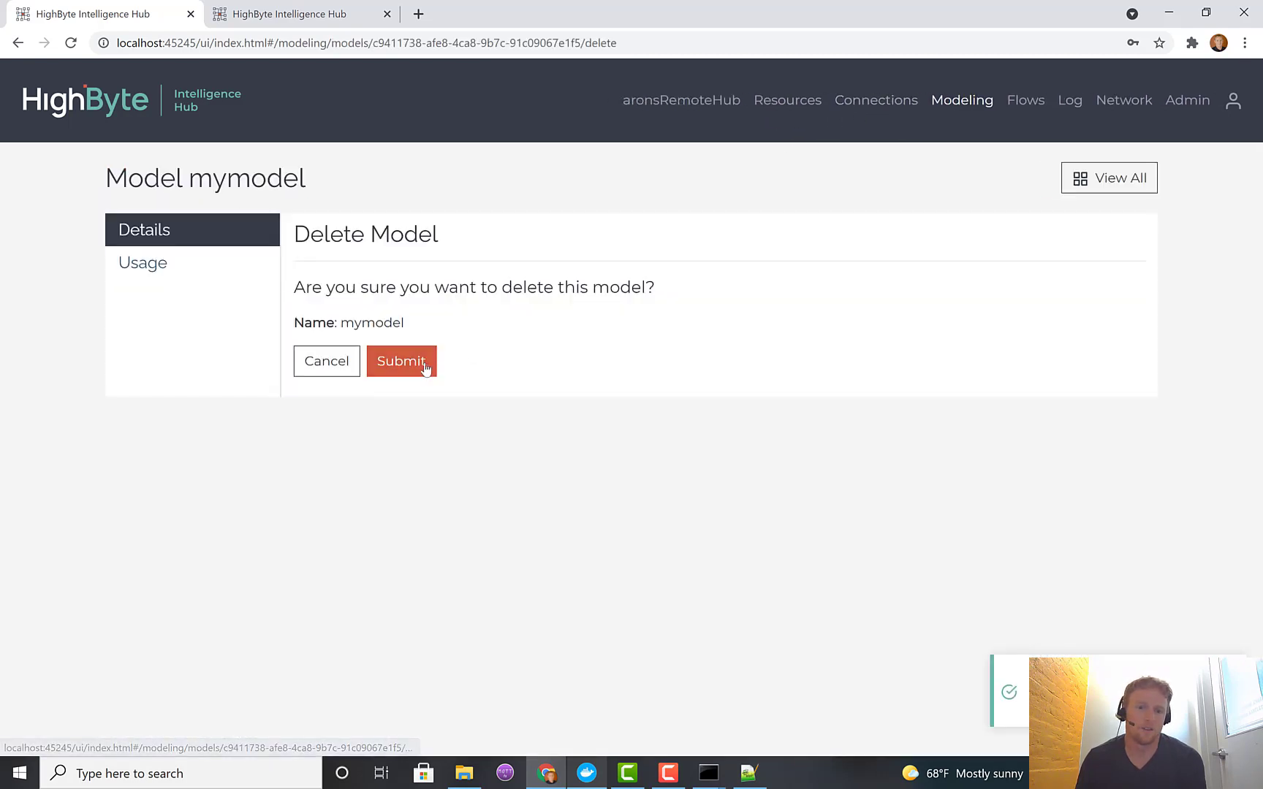
{"action": "left_click", "coordinate": [399, 361]}
Delete the opc, mqtt_Copy and mqtt connections from the remote hub
{"action": "left_click", "coordinate": [872, 103]}
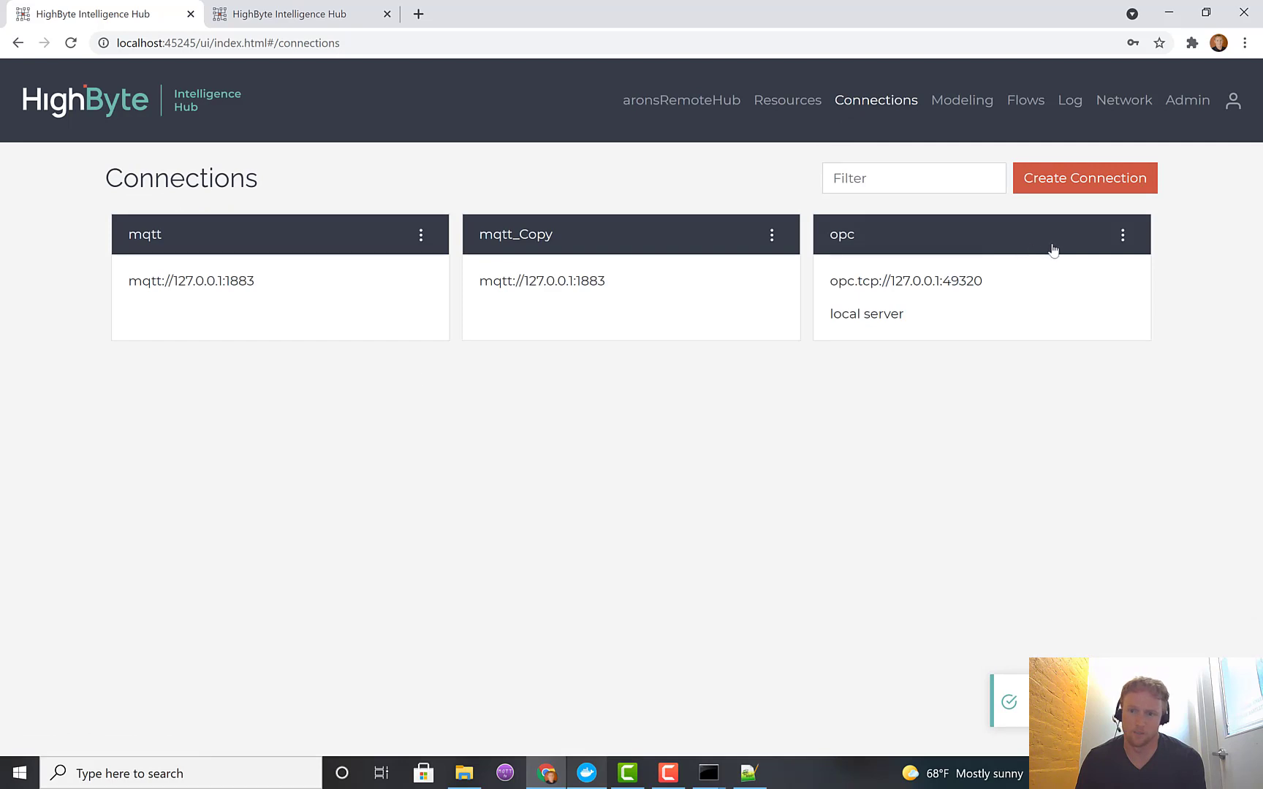
{"action": "left_click", "coordinate": [1121, 237]}
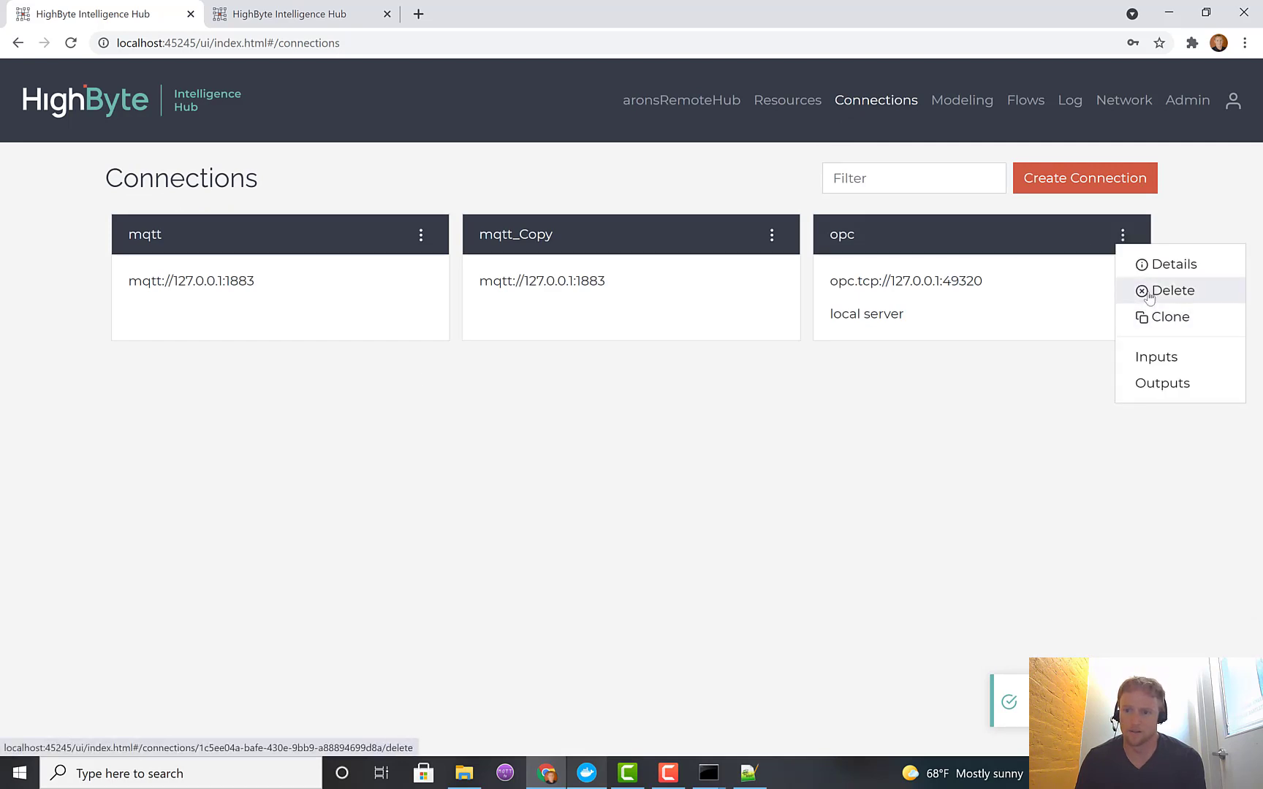
{"action": "left_click", "coordinate": [1141, 290]}
{"action": "left_click", "coordinate": [385, 389]}
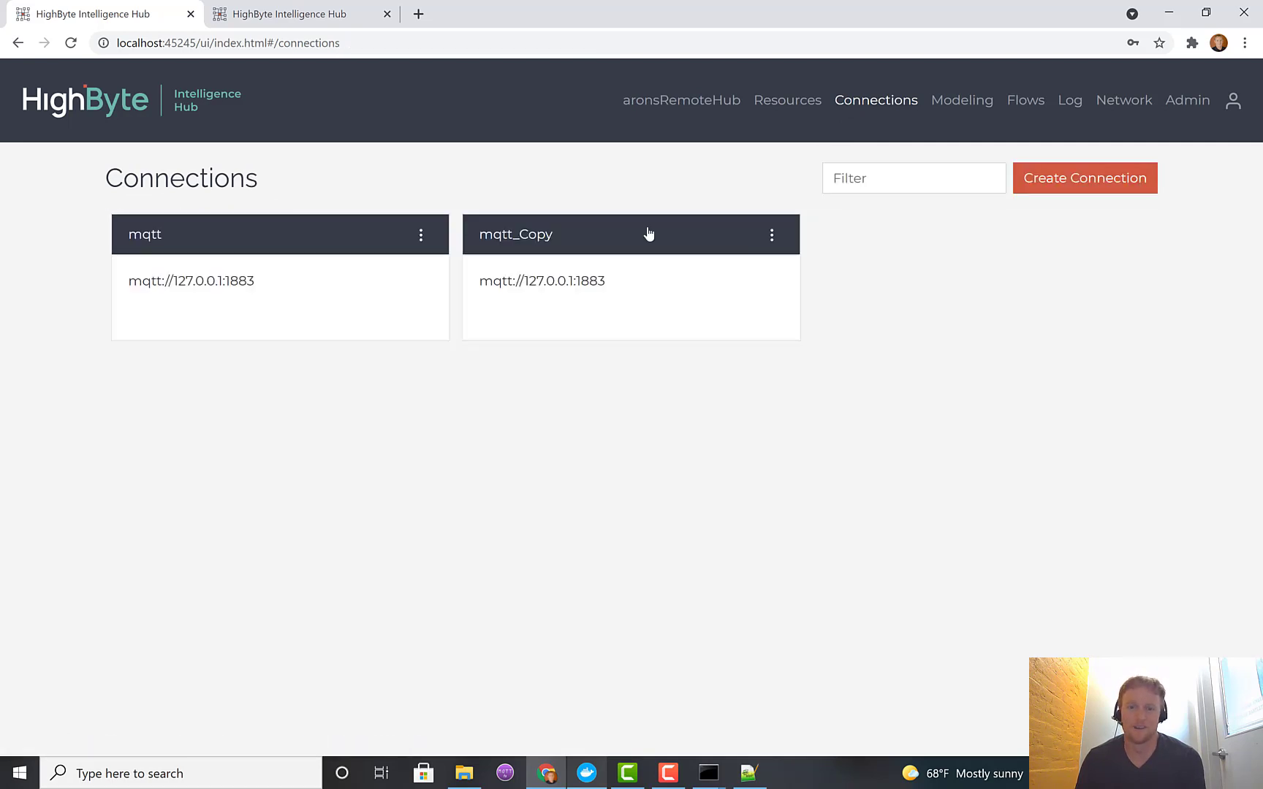
{"action": "left_click", "coordinate": [772, 235]}
{"action": "left_click", "coordinate": [794, 291]}
{"action": "left_click", "coordinate": [428, 380]}
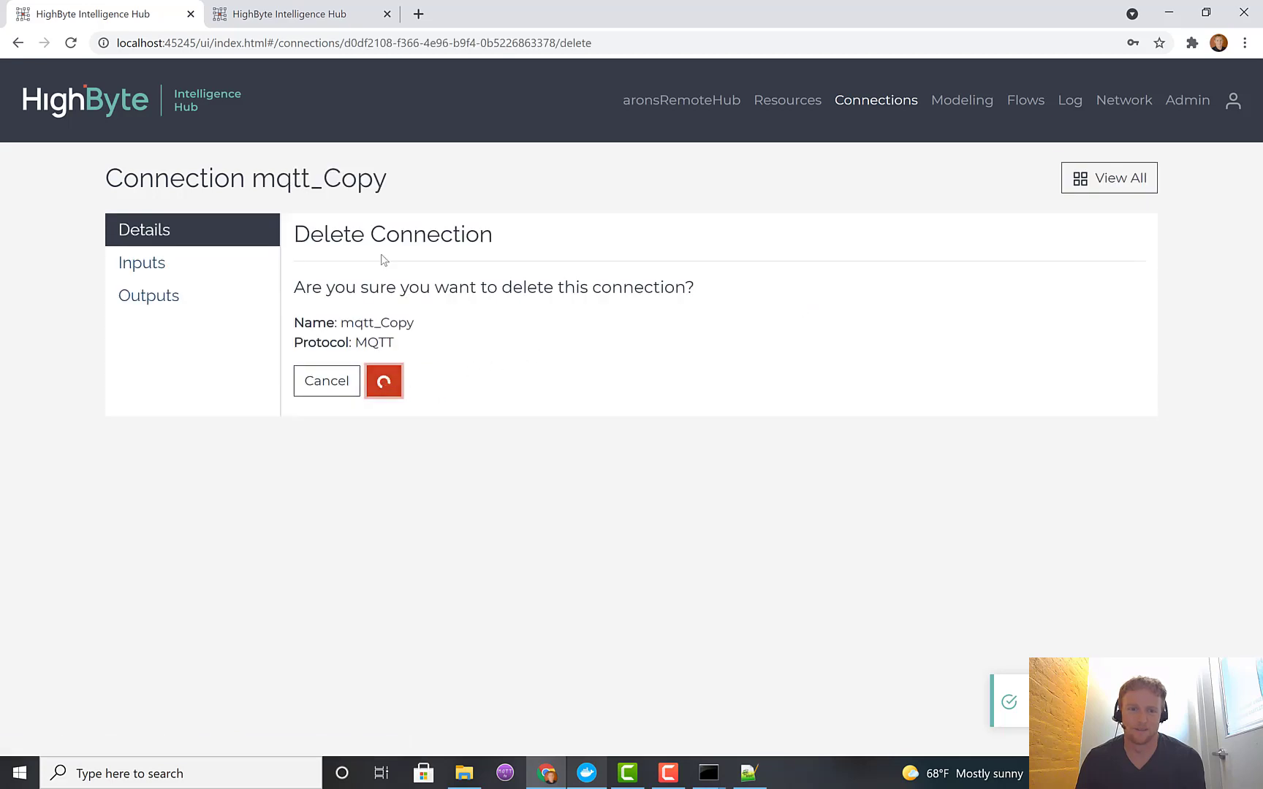
{"action": "left_click", "coordinate": [421, 235]}
{"action": "left_click", "coordinate": [439, 291]}
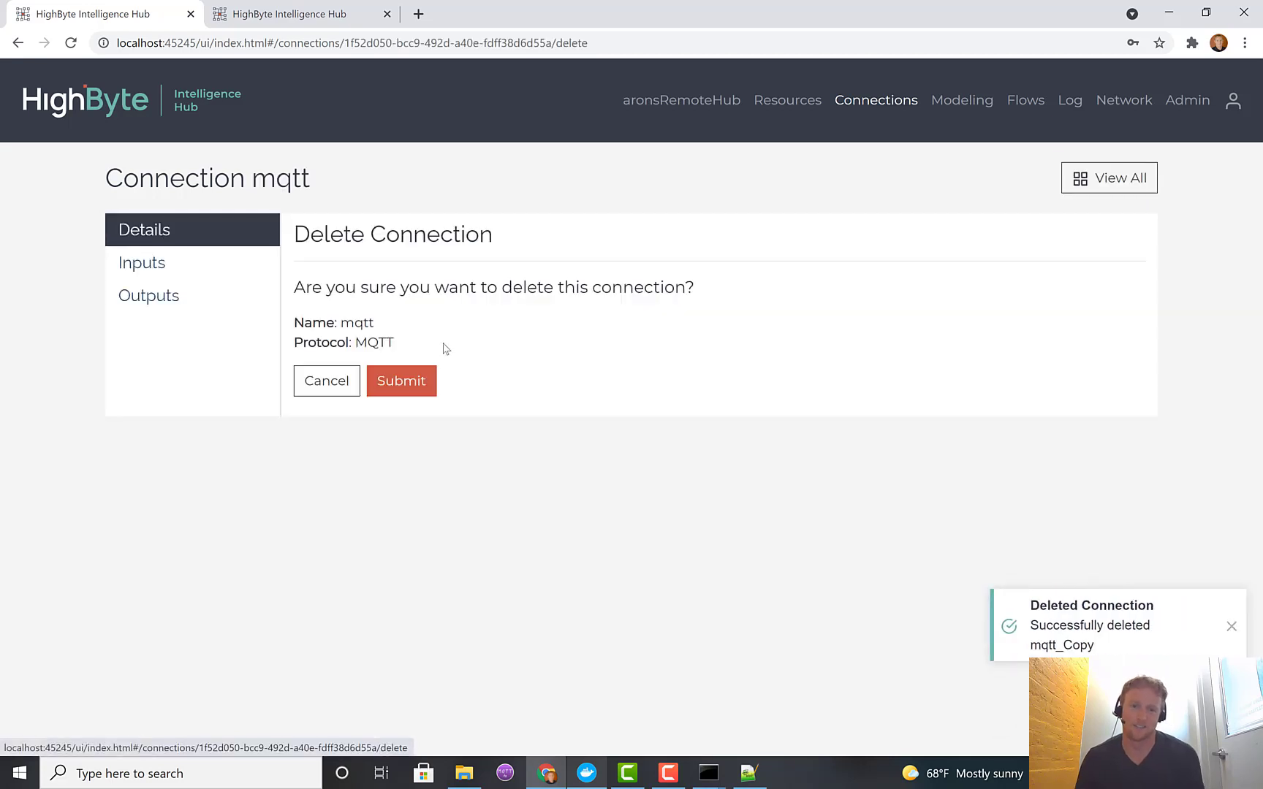
{"action": "left_click", "coordinate": [417, 384]}
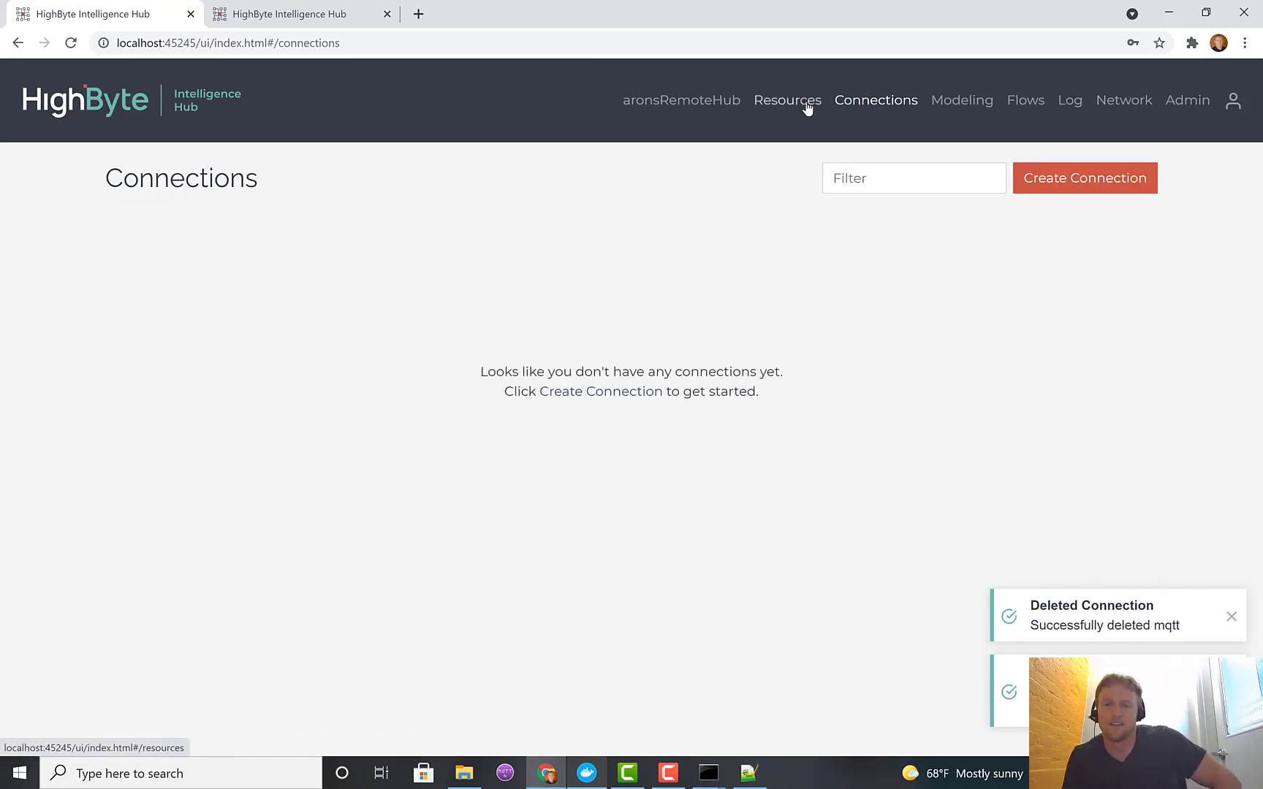
Switch the managed hub from the emptied remote hub to Host
{"action": "left_click", "coordinate": [713, 101]}
{"action": "left_click", "coordinate": [538, 177]}
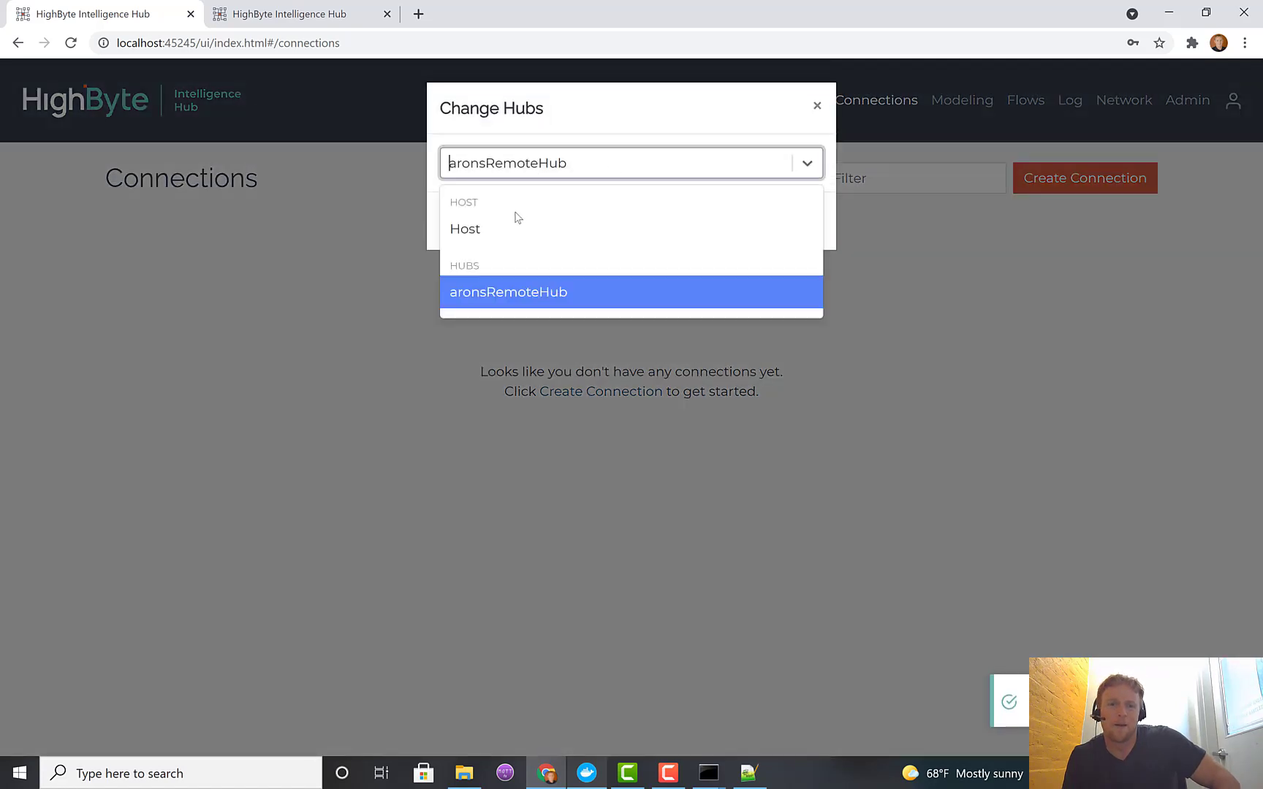
{"action": "left_click", "coordinate": [517, 223]}
{"action": "left_click", "coordinate": [789, 220]}
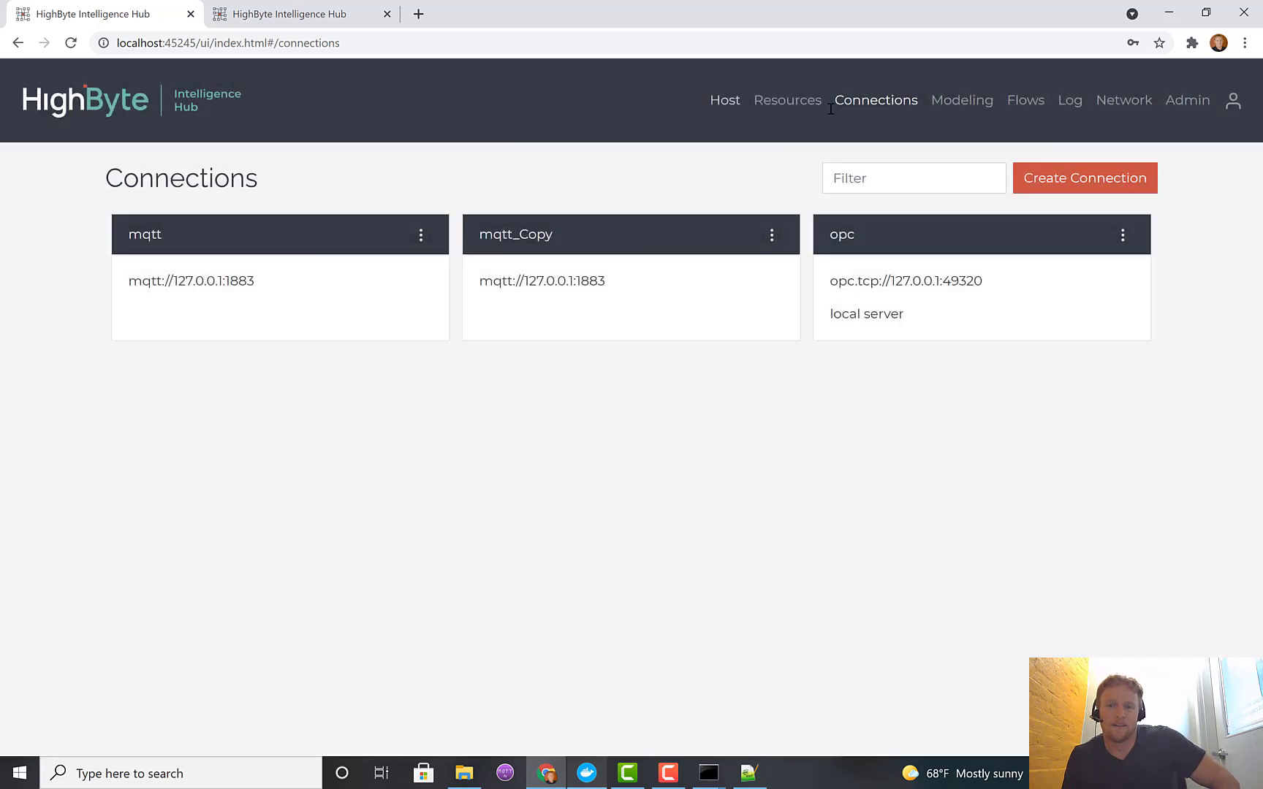
Sync only the mymodel model from Host to the remote hub, with Entire Project turned off
{"action": "left_click", "coordinate": [1133, 106]}
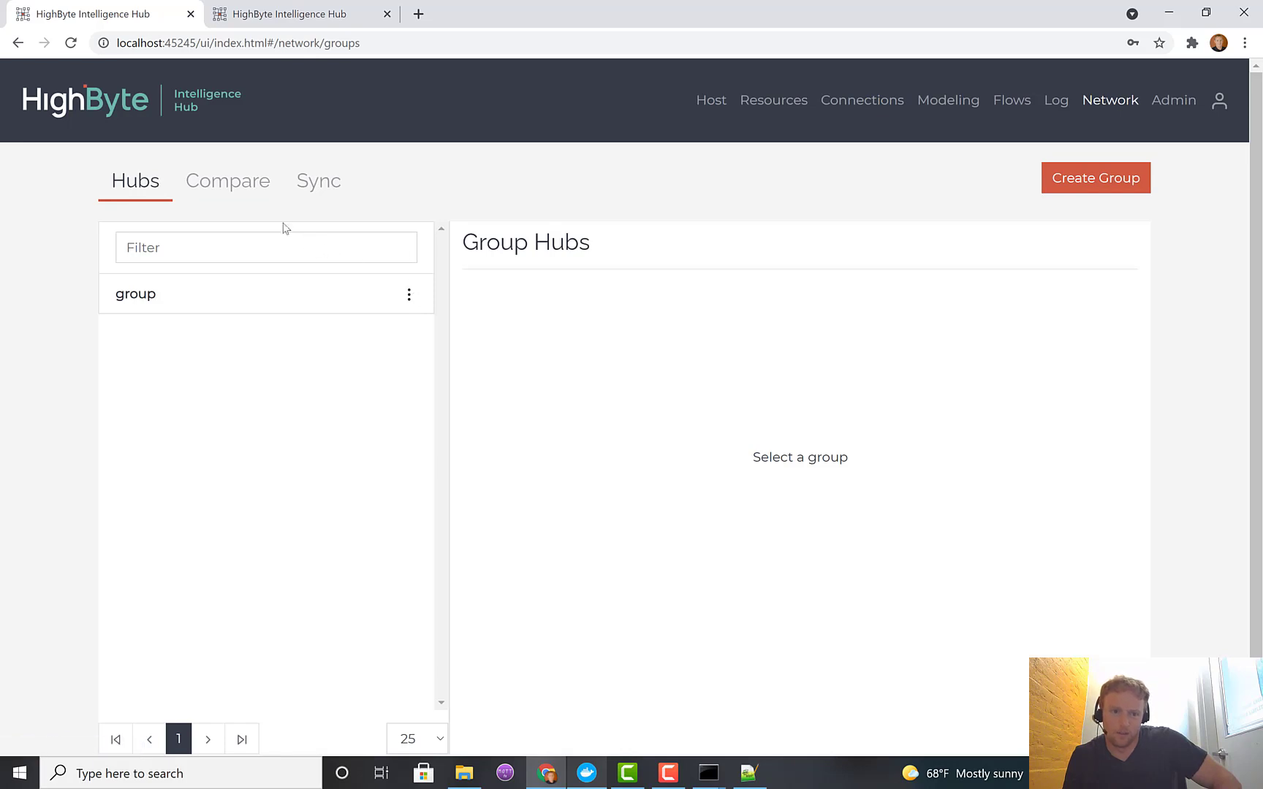
{"action": "left_click", "coordinate": [318, 186]}
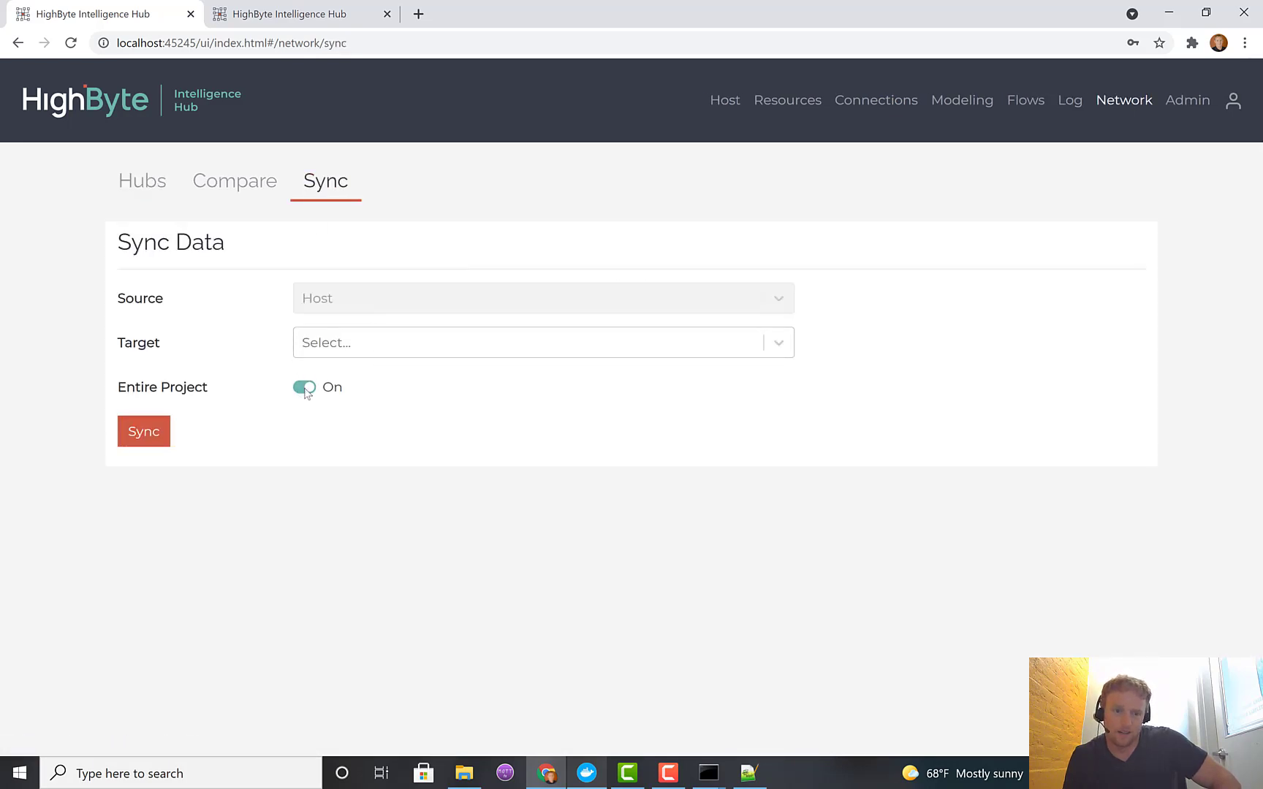
{"action": "left_click", "coordinate": [305, 388]}
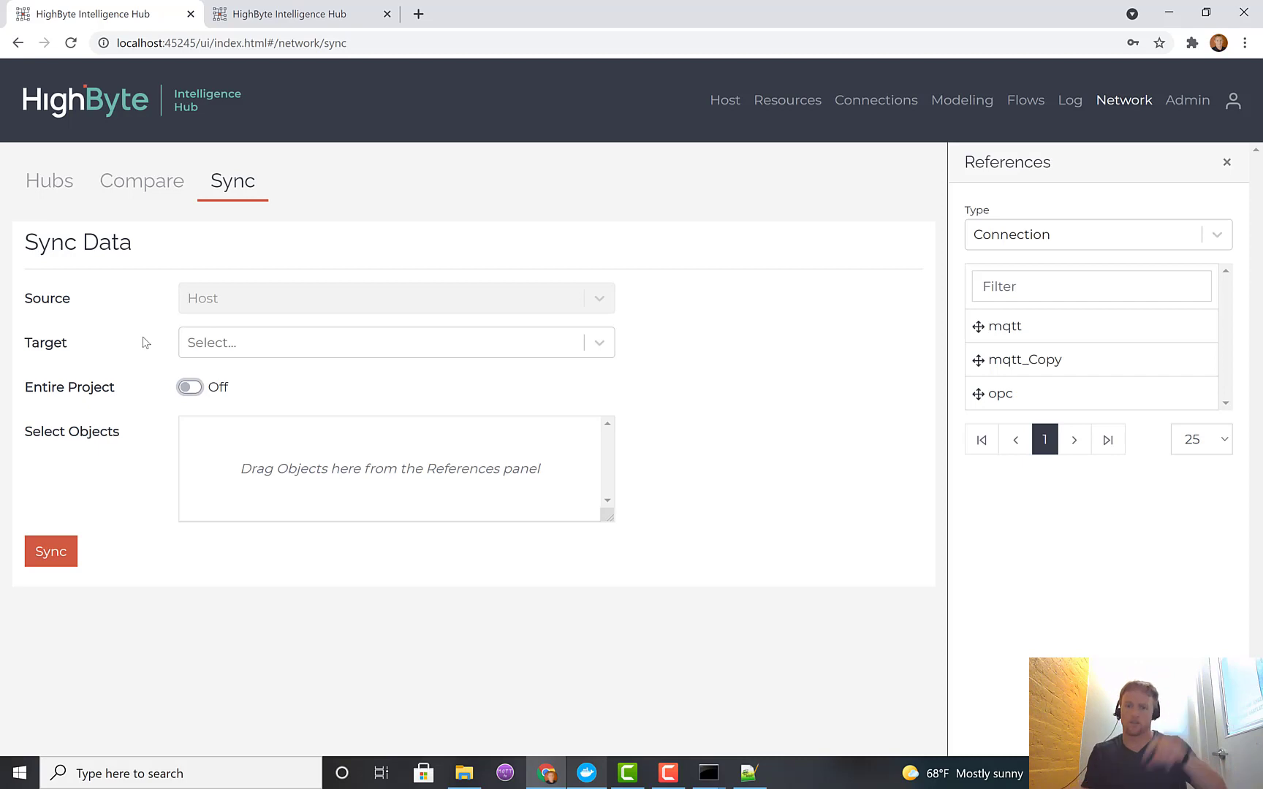
{"action": "left_click", "coordinate": [201, 352]}
{"action": "left_click", "coordinate": [249, 406]}
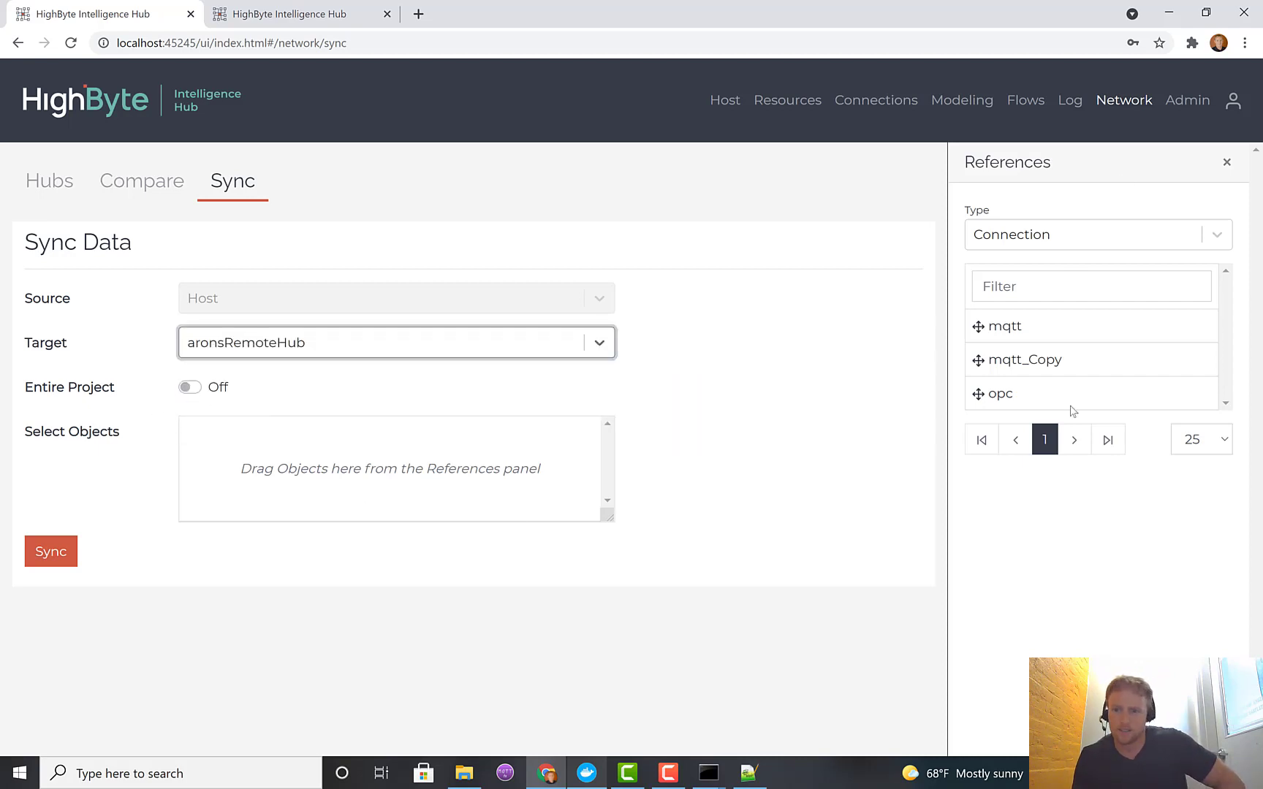
{"action": "left_click", "coordinate": [1101, 237]}
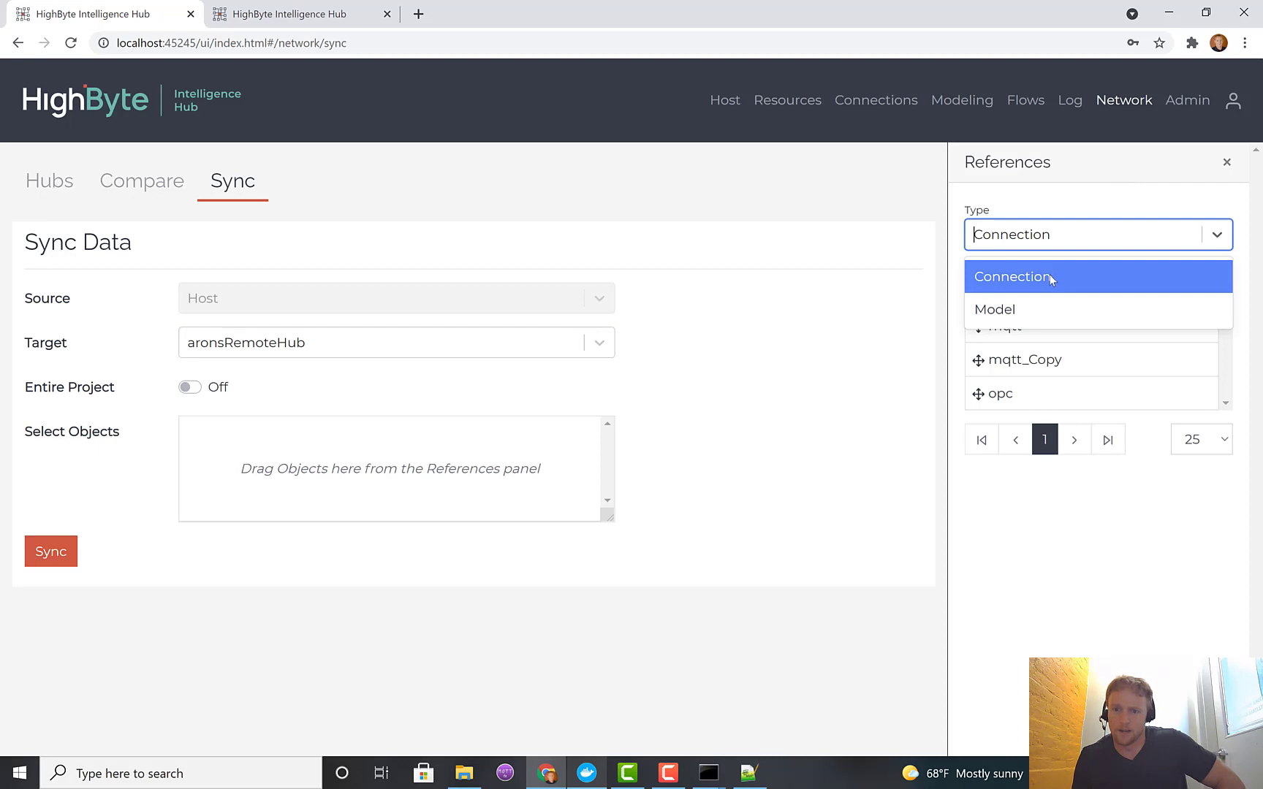
{"action": "left_click", "coordinate": [1024, 313]}
{"action": "left_click_drag", "start_coordinate": [1010, 327], "coordinate": [448, 453]}
{"action": "left_click", "coordinate": [73, 555]}
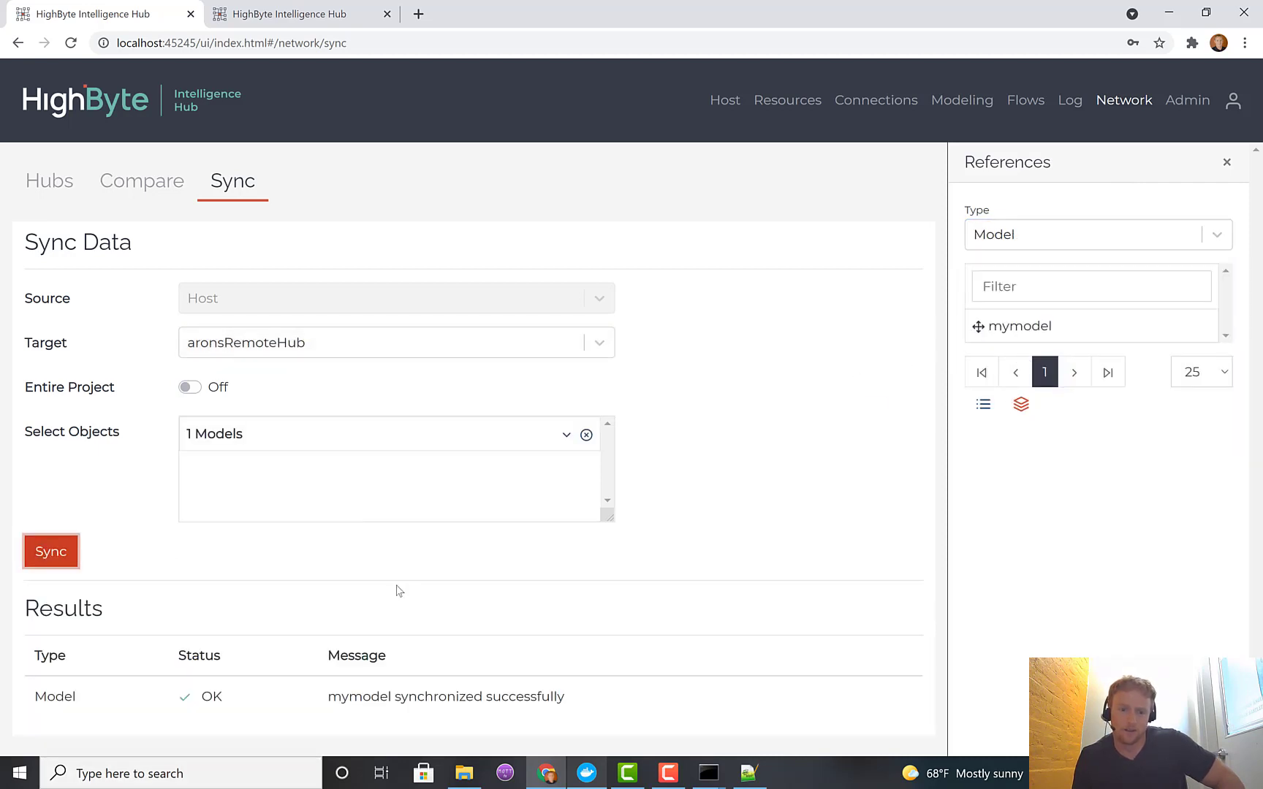
Compare the entire project on Host with the remote hub and review the listed differences
{"action": "left_click", "coordinate": [143, 184]}
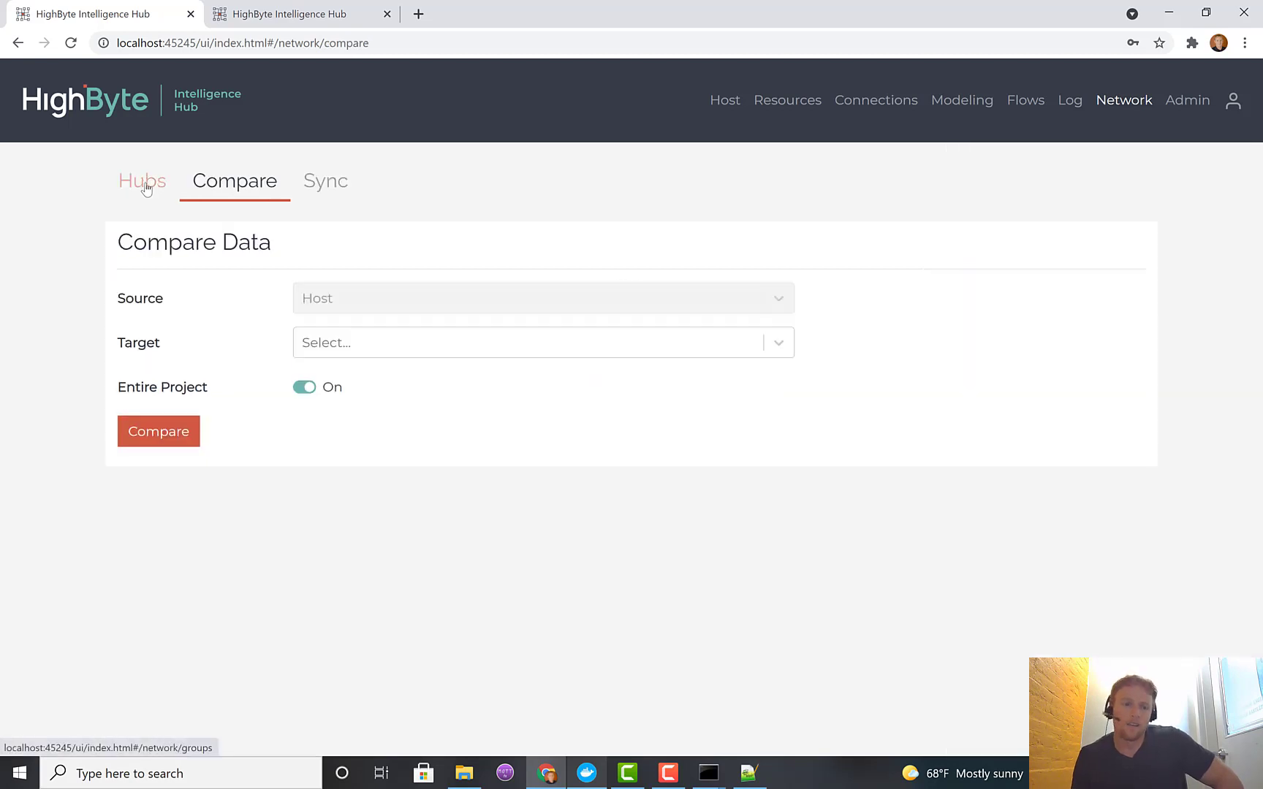
{"action": "left_click", "coordinate": [376, 357]}
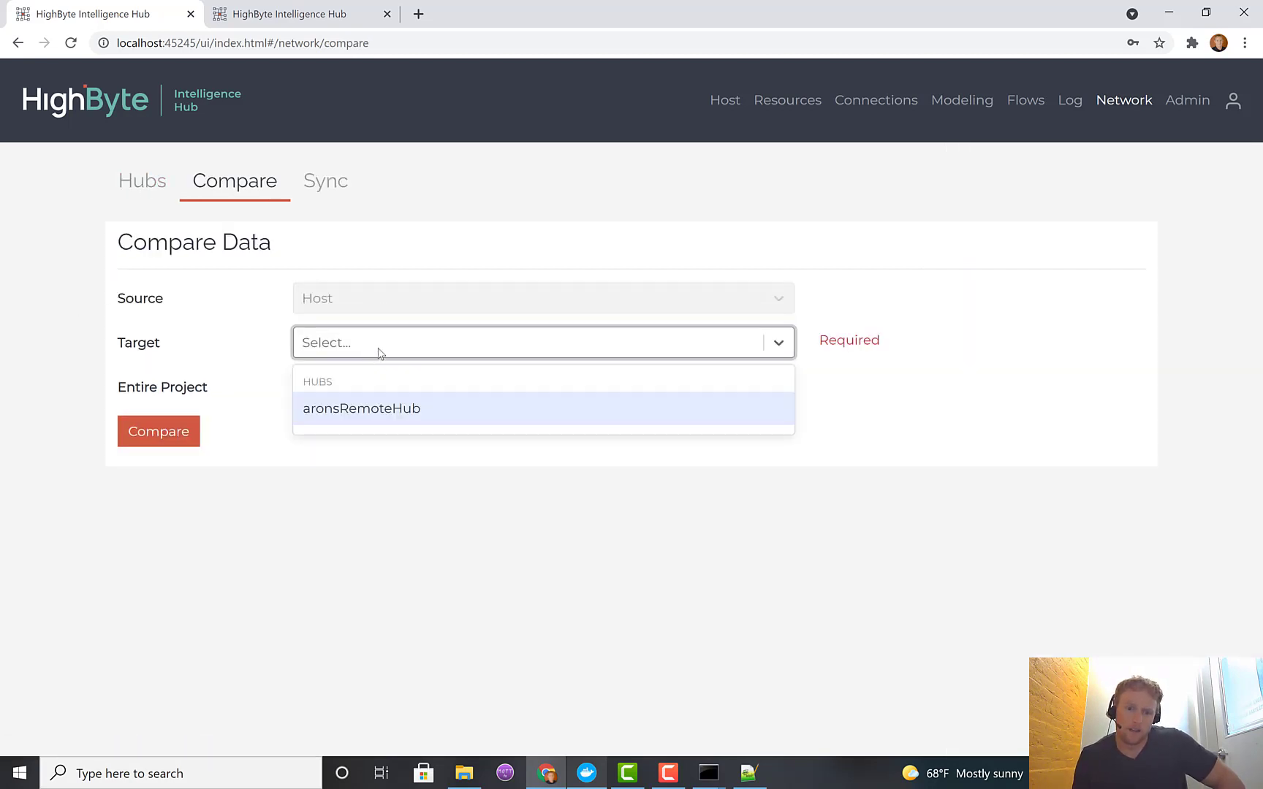
{"action": "left_click", "coordinate": [337, 406]}
{"action": "left_click", "coordinate": [192, 432]}
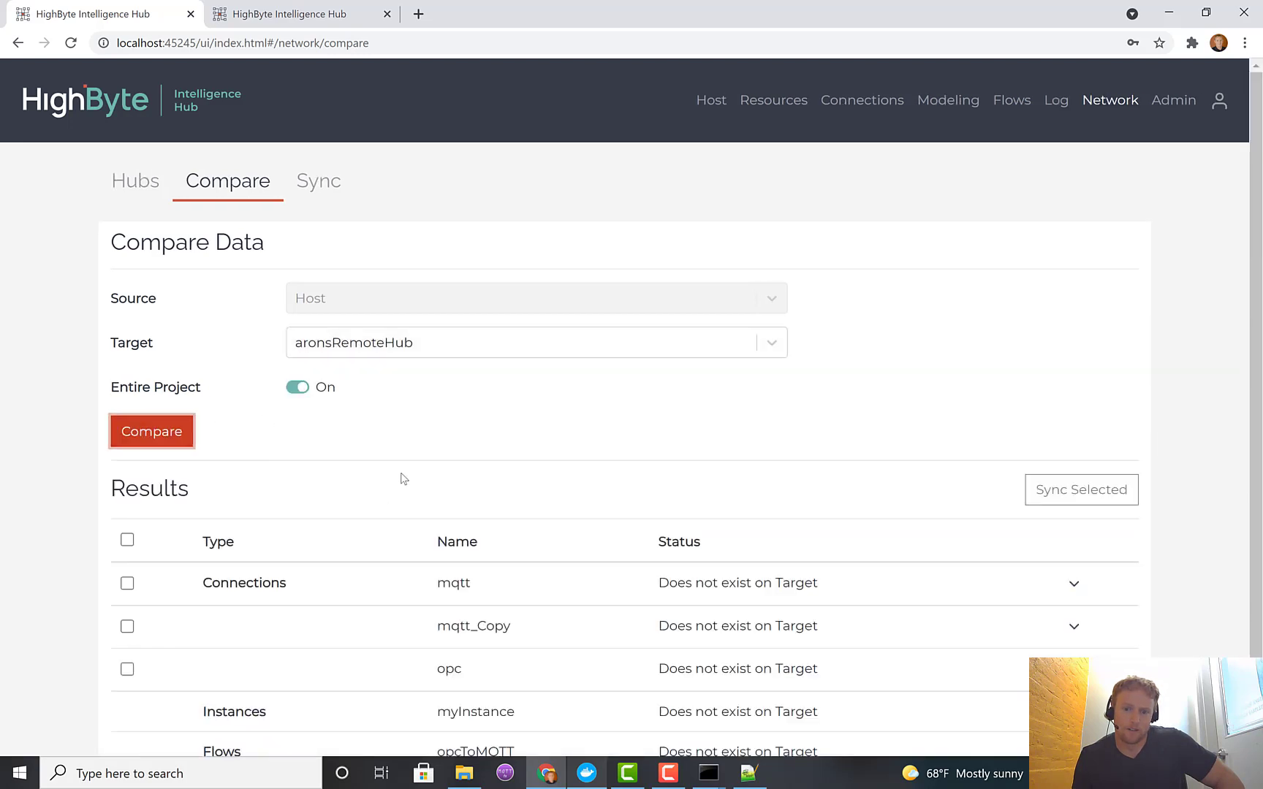
{"action": "scroll", "coordinate": [404, 479], "scroll_direction": "down", "scroll_amount": 1}
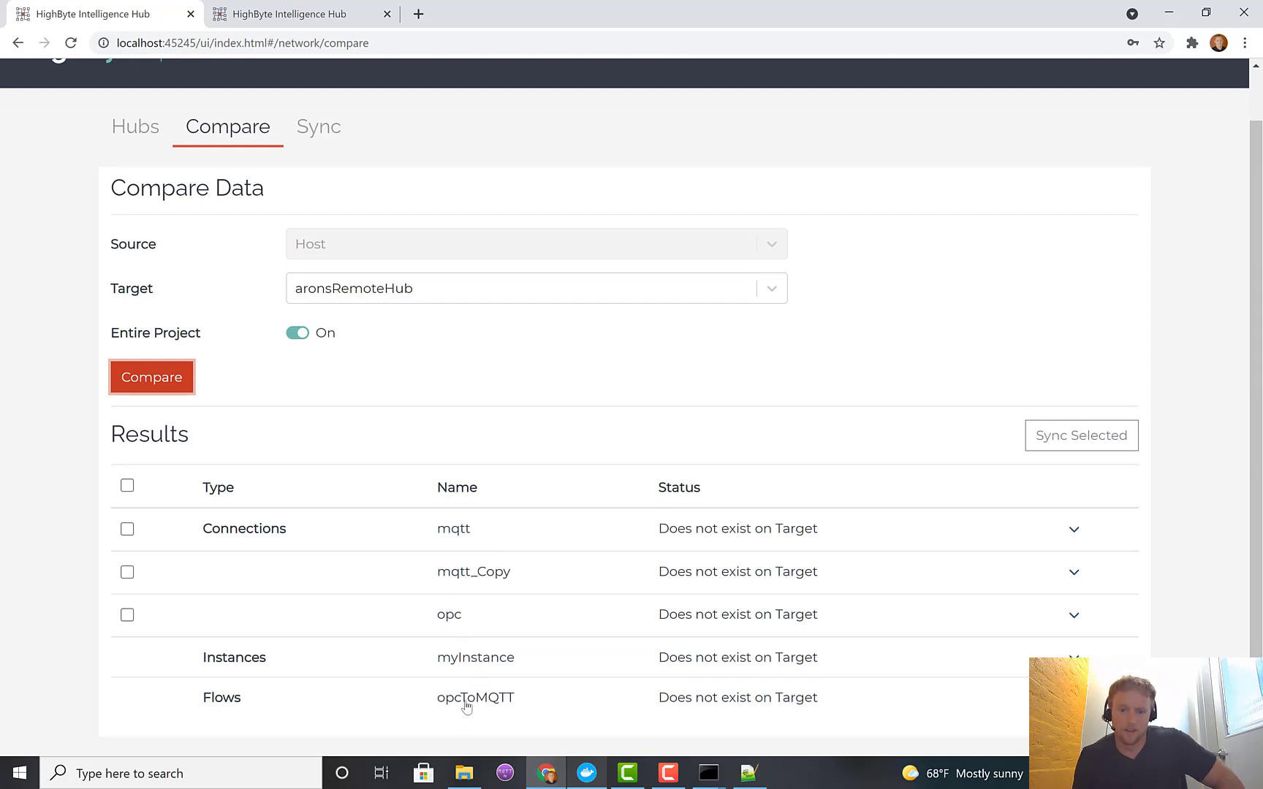
{"action": "scroll", "coordinate": [220, 555], "scroll_direction": "up", "scroll_amount": 1}
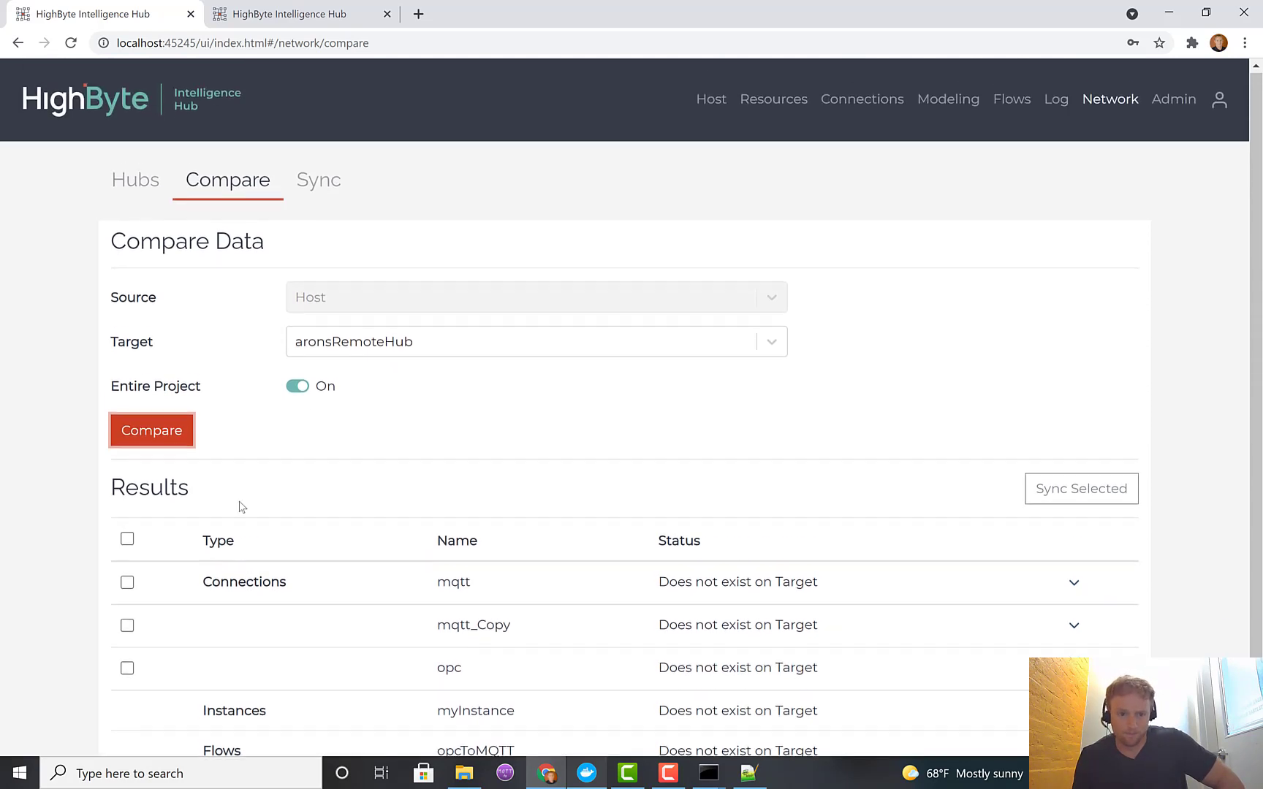
Compare only the mymodel model between Host and the remote hub, with Entire Project turned off
{"action": "left_click", "coordinate": [298, 388]}
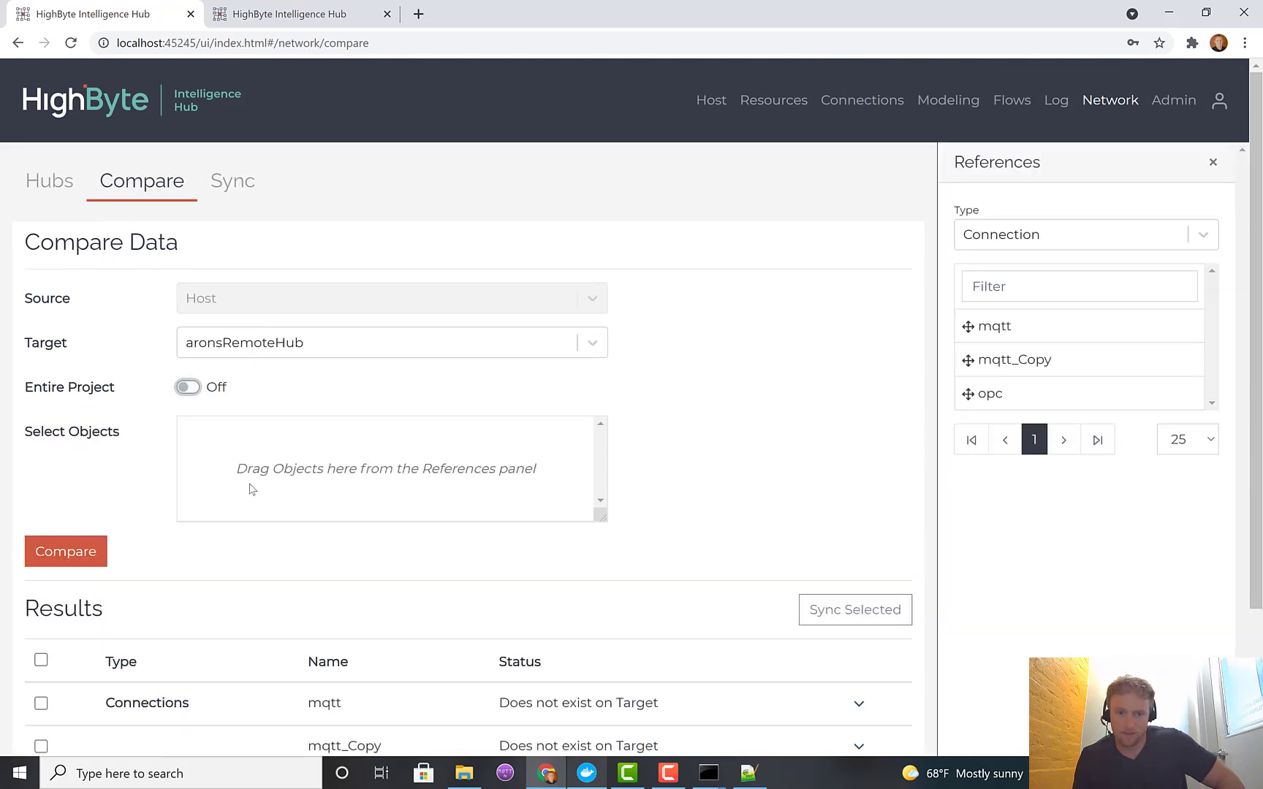
{"action": "left_click", "coordinate": [1097, 236]}
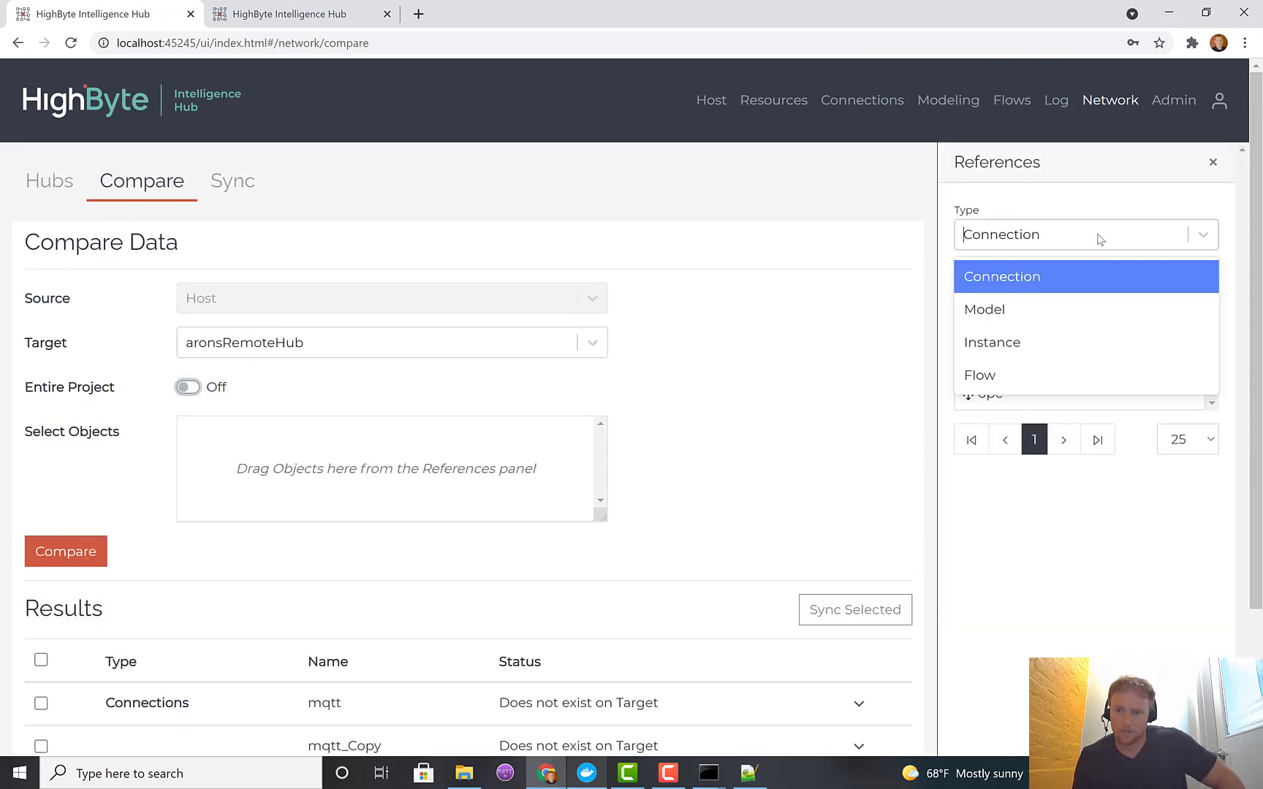
{"action": "left_click", "coordinate": [1024, 311]}
{"action": "left_click_drag", "start_coordinate": [1007, 329], "coordinate": [398, 450]}
{"action": "left_click", "coordinate": [78, 554]}
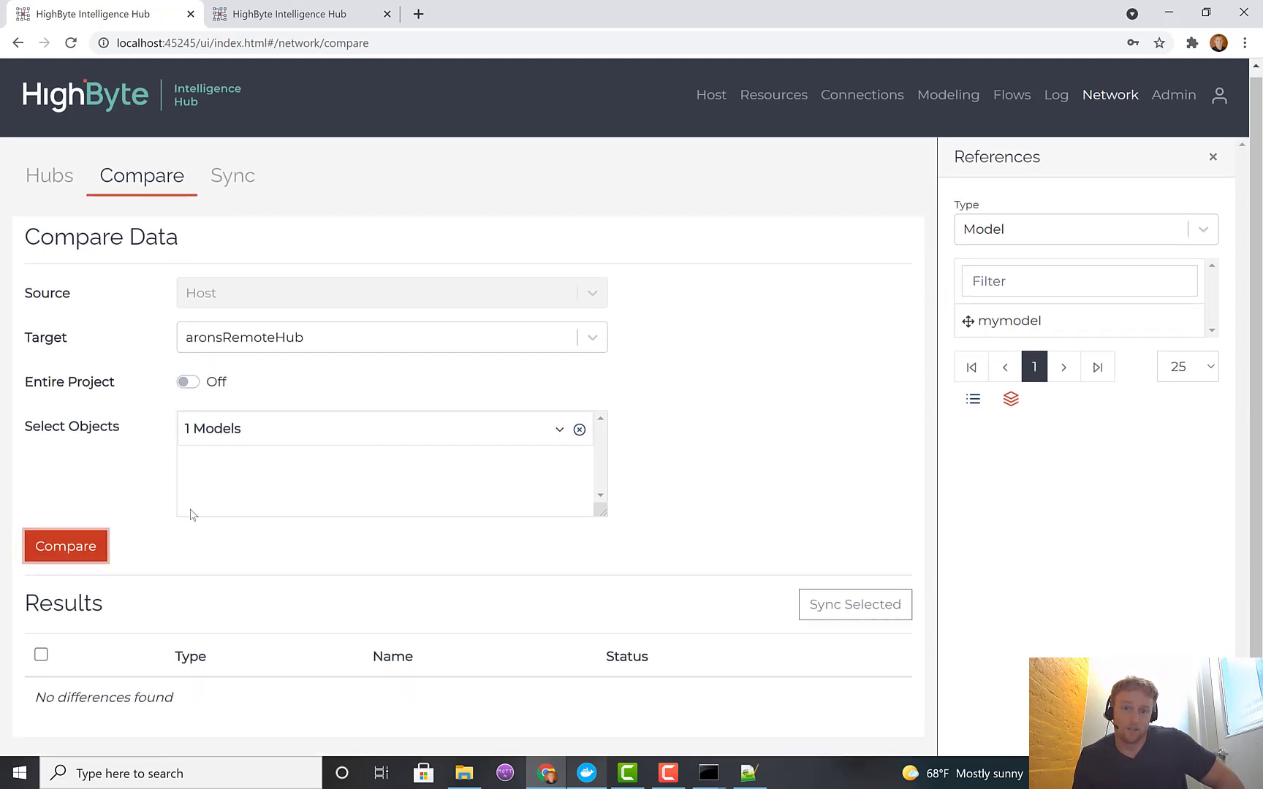
In the remote hub's own browser session, add an attribute named attr3 to mymodel and save it, returning to the Host comparison
{"action": "left_click", "coordinate": [262, 24]}
{"action": "left_click", "coordinate": [1003, 106]}
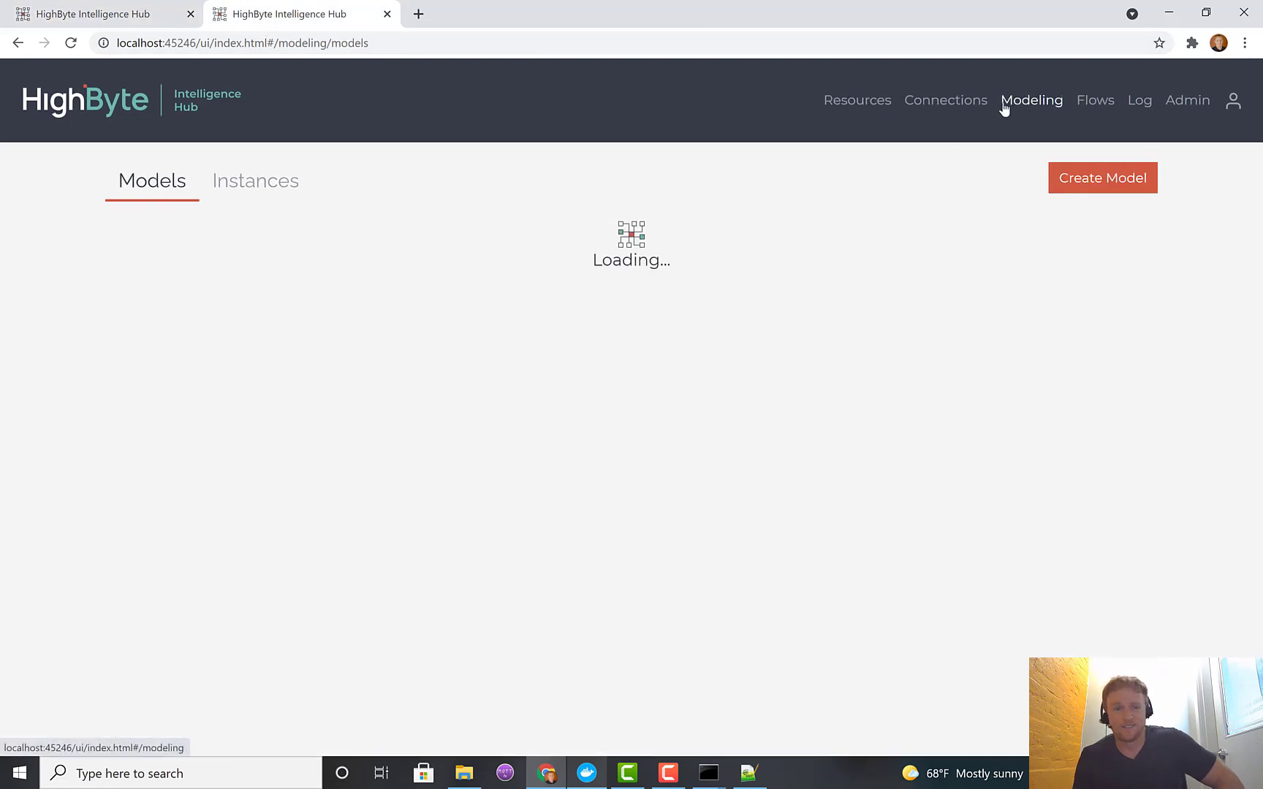
{"action": "left_click", "coordinate": [318, 286]}
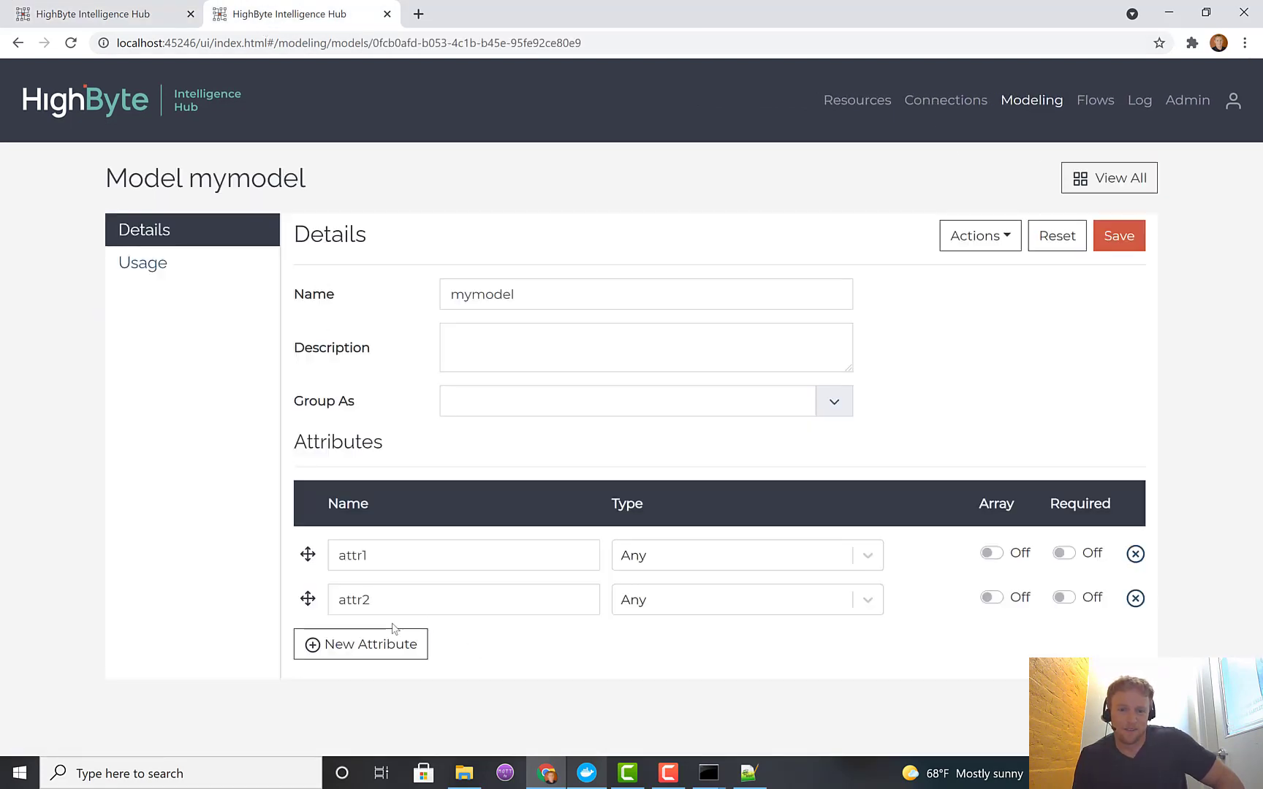
{"action": "left_click", "coordinate": [394, 634]}
{"action": "left_click", "coordinate": [383, 642]}
{"action": "type", "text": "att"}
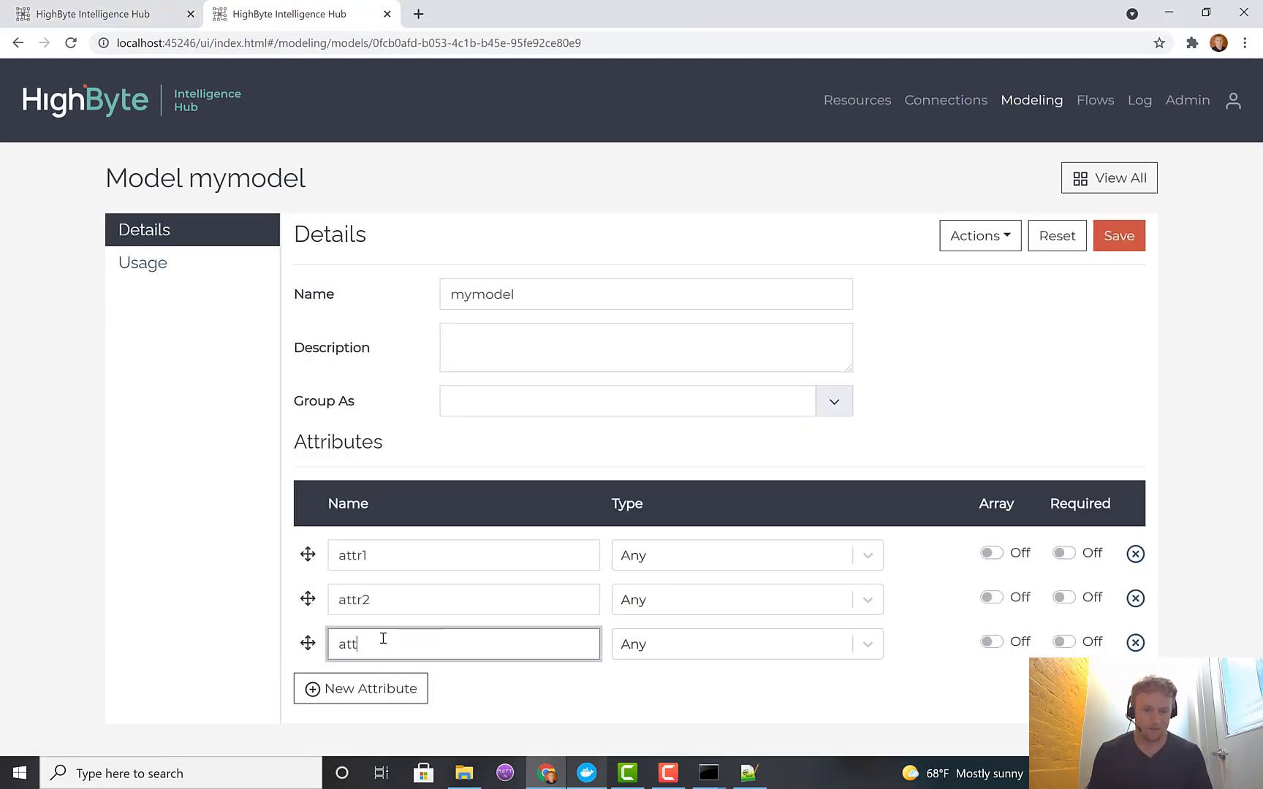
{"action": "type", "text": "r3"}
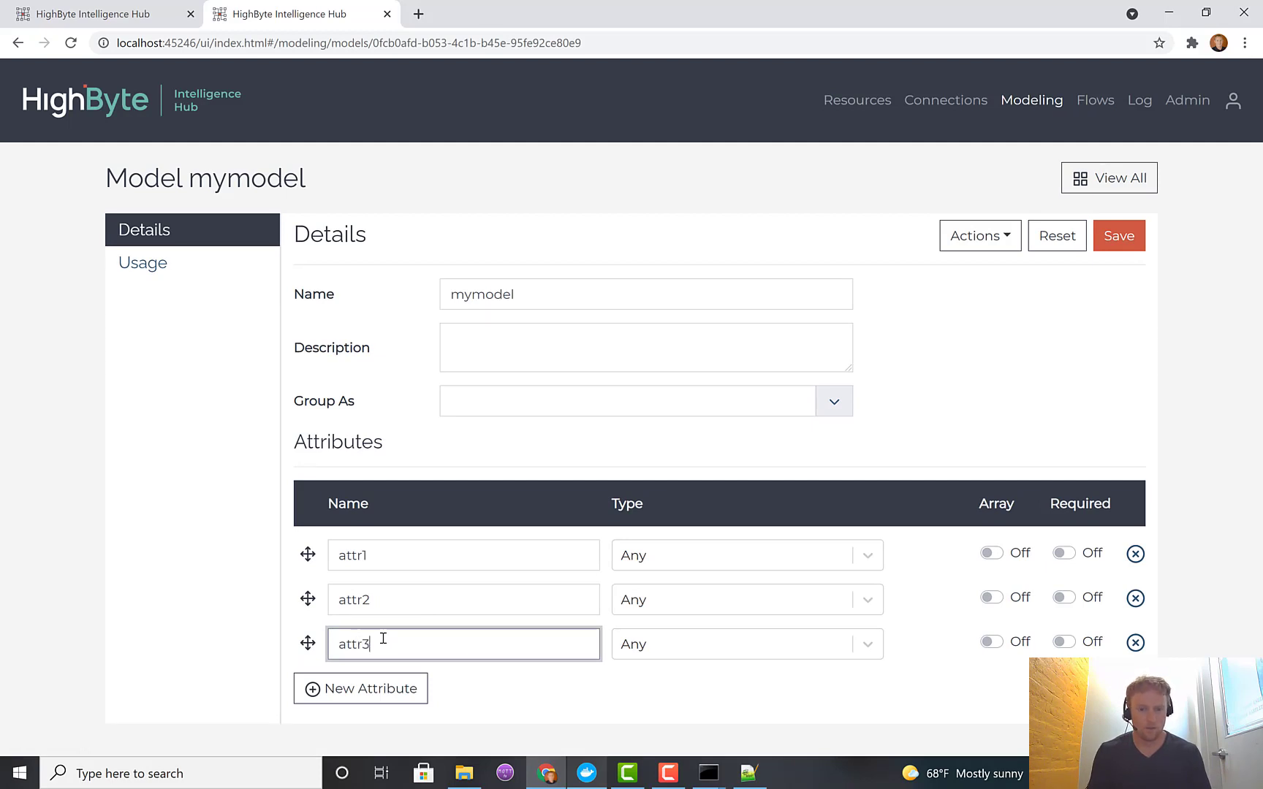
{"action": "key", "text": "Return"}
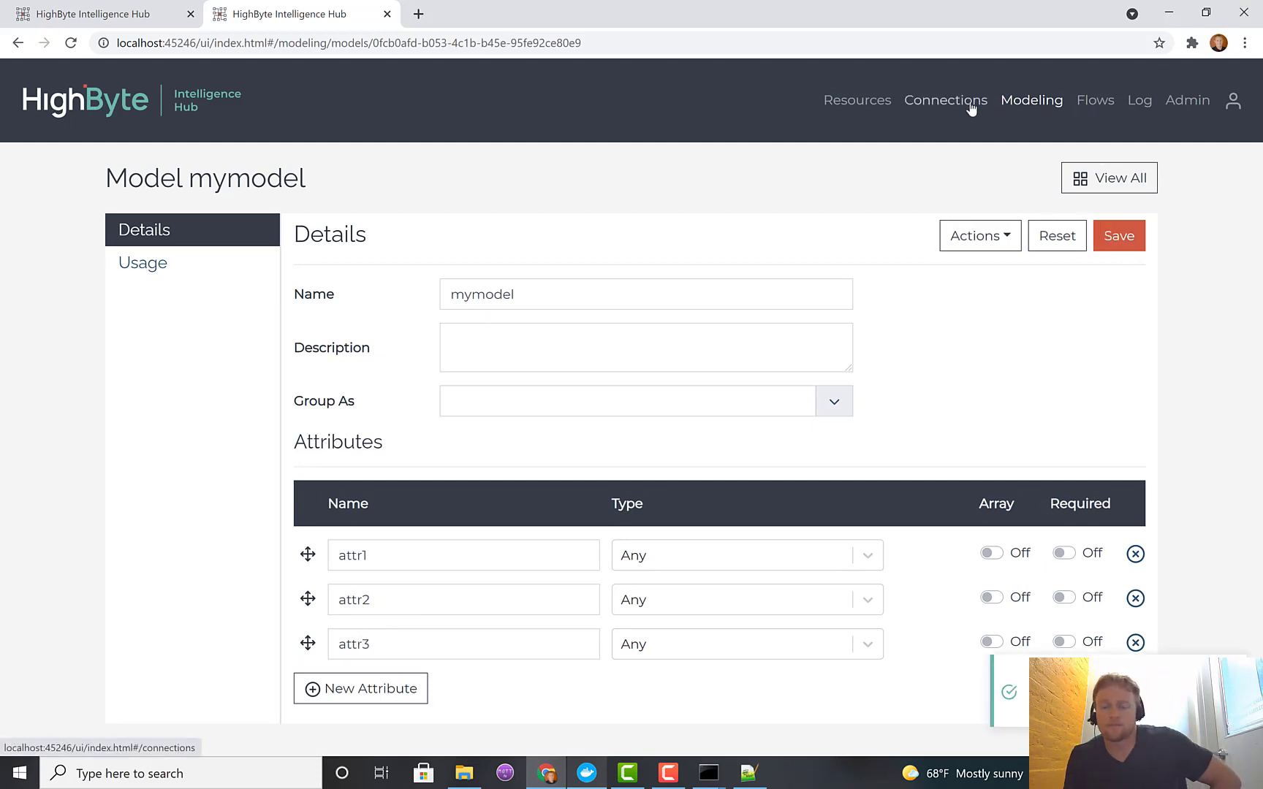
{"action": "left_click", "coordinate": [116, 15]}
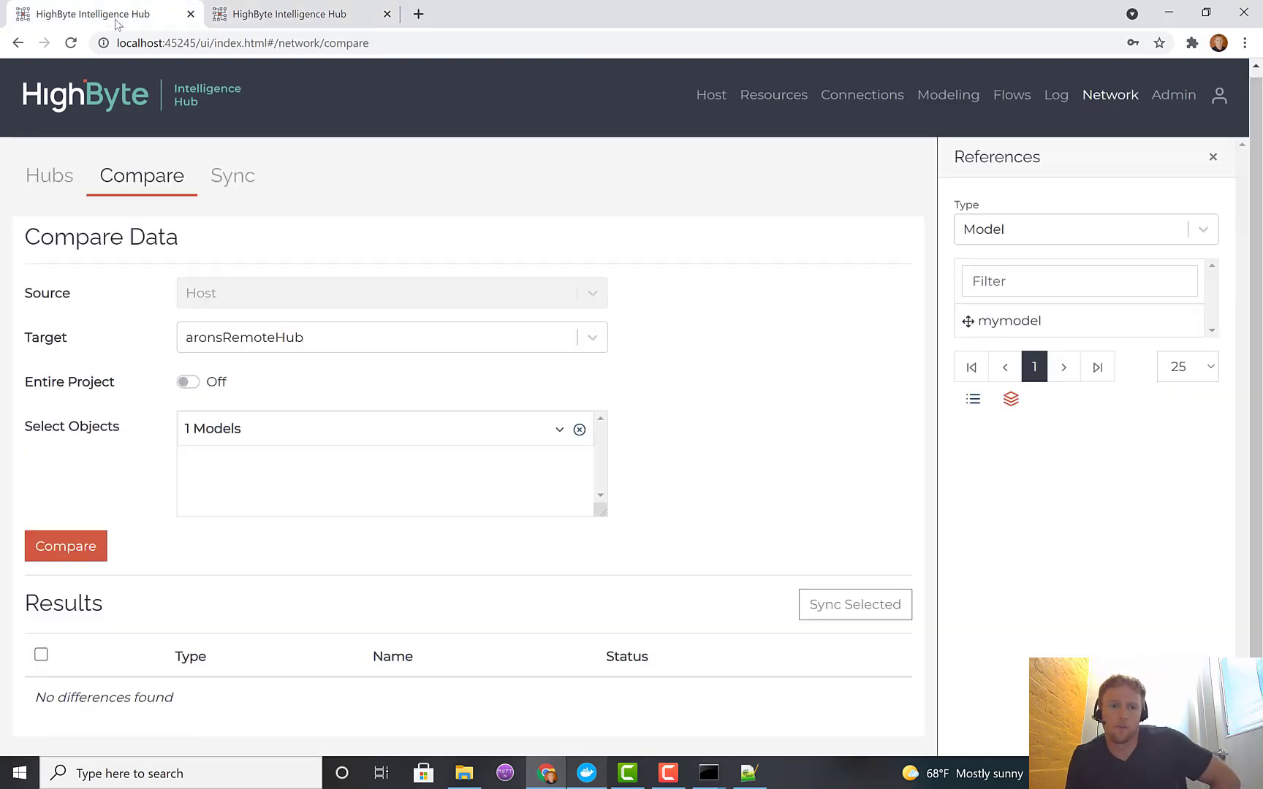
Compare mymodel between Host and the remote hub again and examine its attribute differences in the expanded results
{"action": "left_click", "coordinate": [86, 550]}
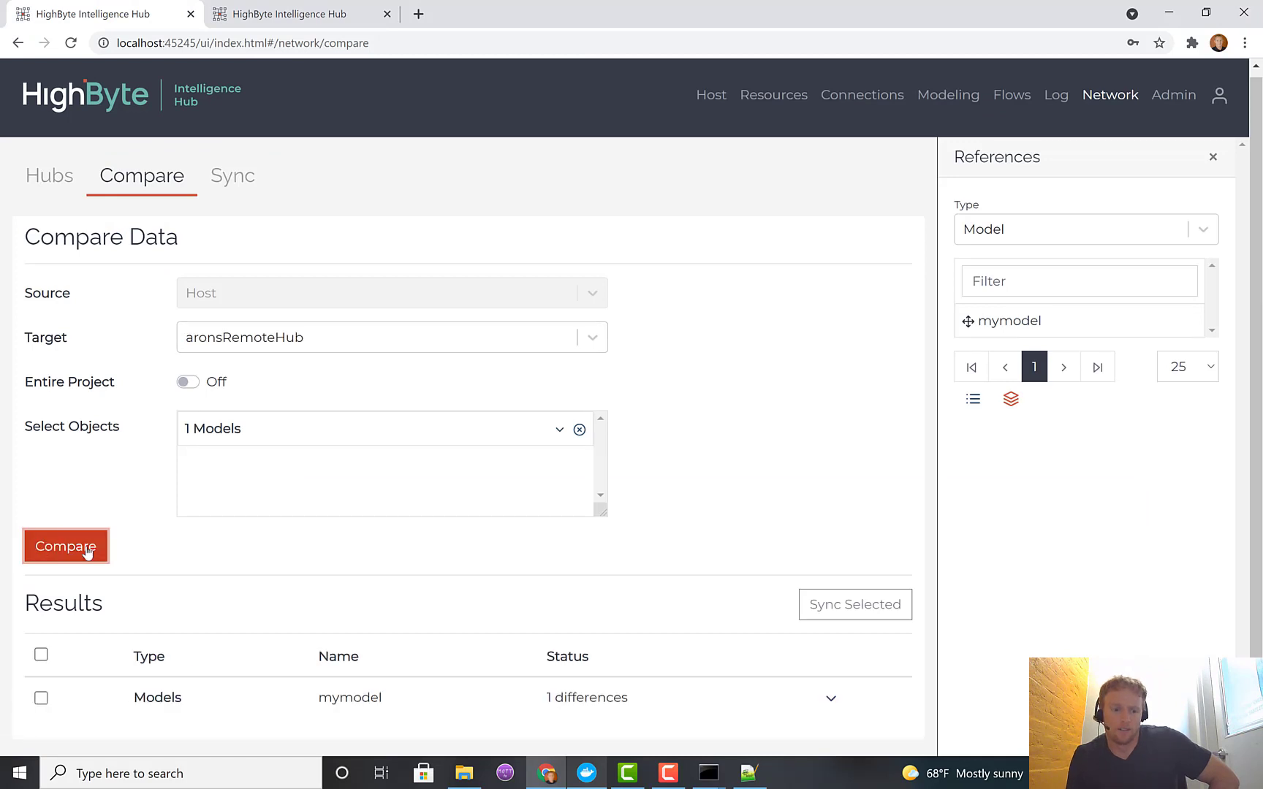
{"action": "left_click", "coordinate": [831, 698]}
{"action": "scroll", "coordinate": [804, 680], "scroll_direction": "down", "scroll_amount": 5}
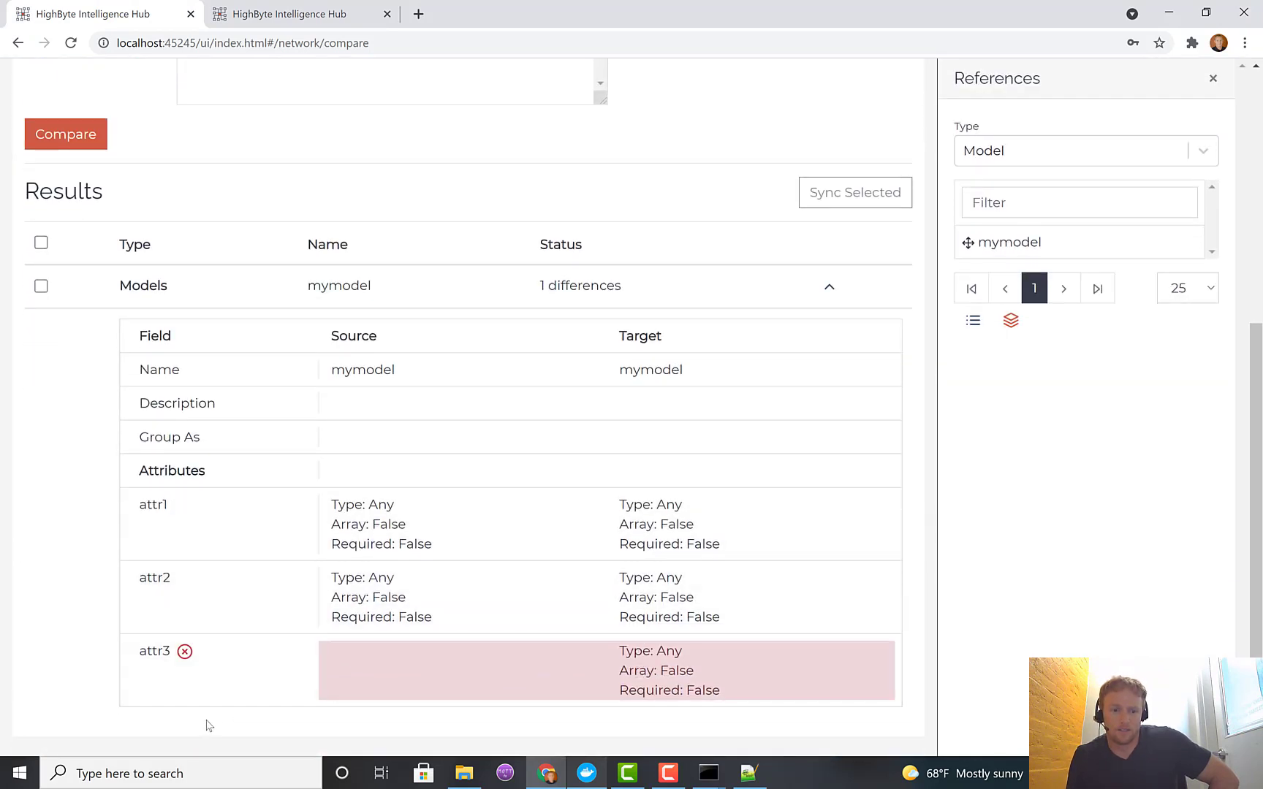
{"action": "mouse_move", "coordinate": [186, 657]}
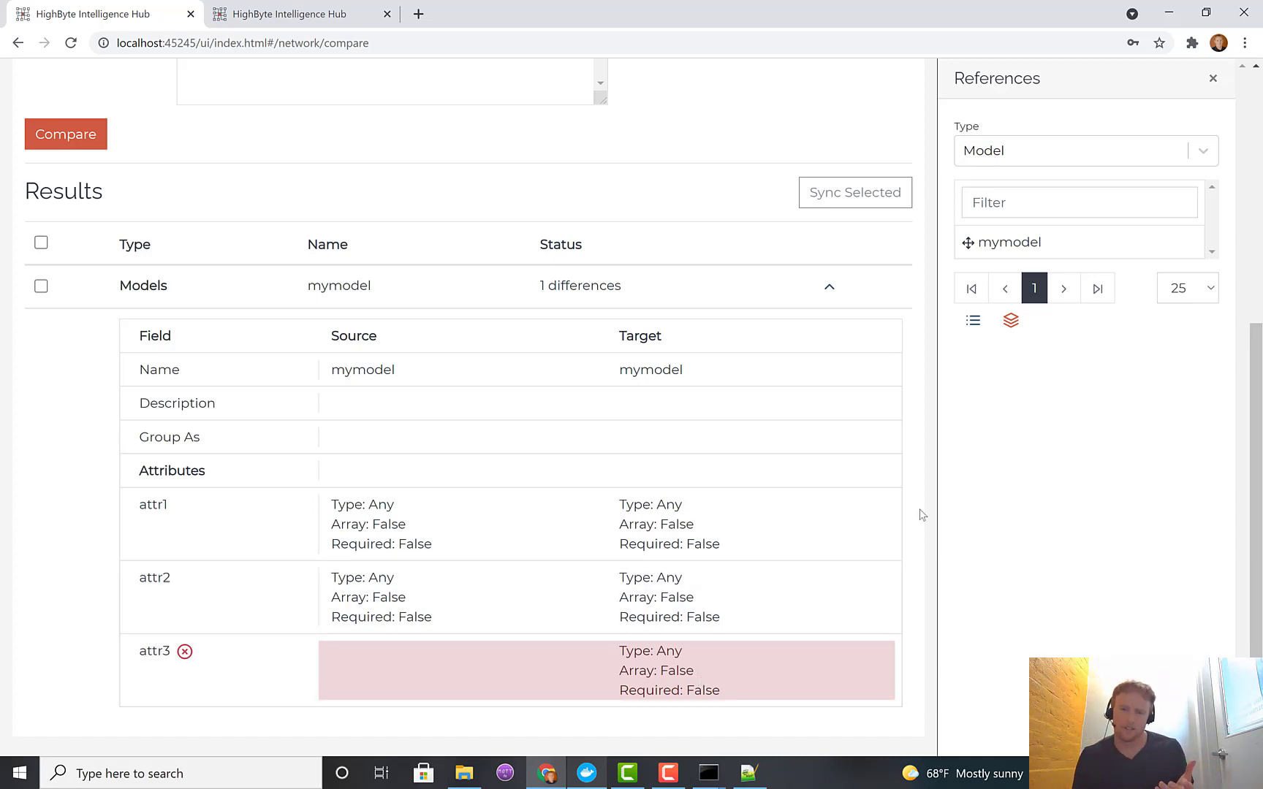
{"action": "scroll", "coordinate": [671, 426], "scroll_direction": "up", "scroll_amount": 6}
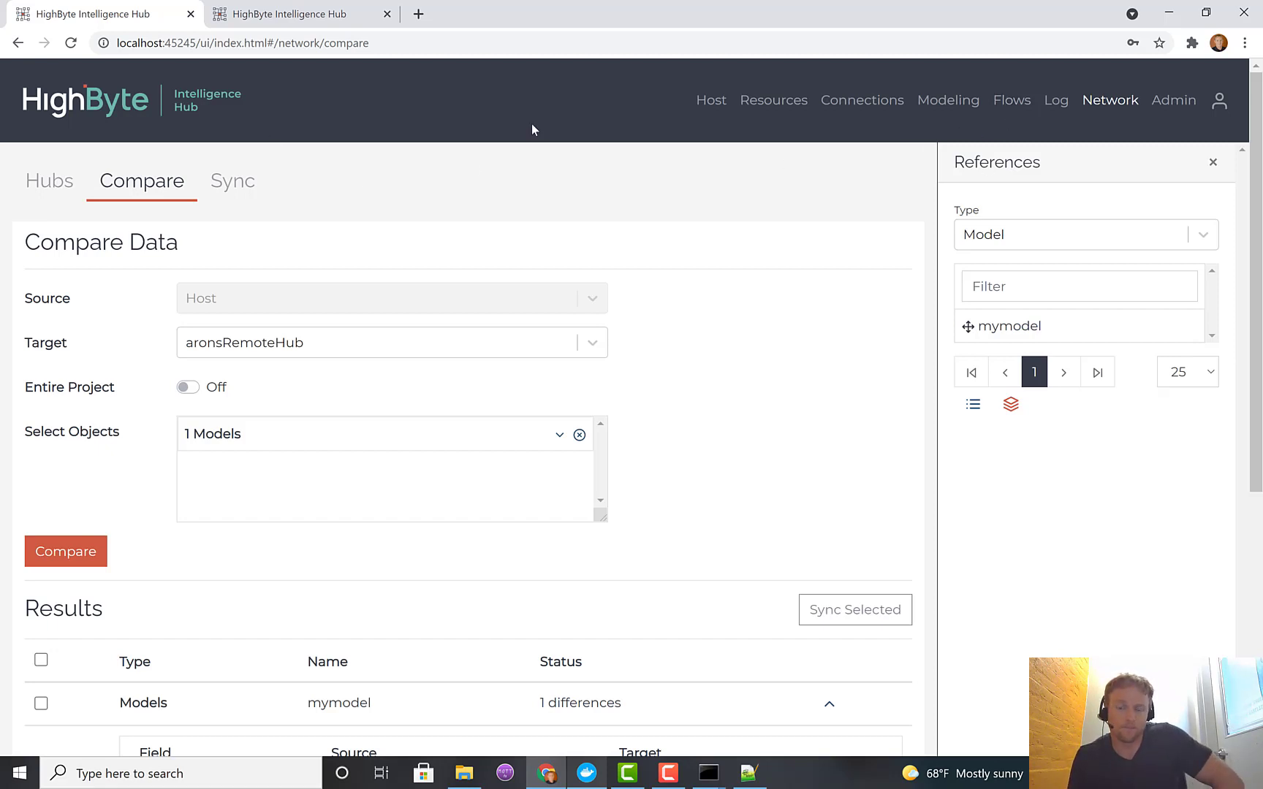
Change the managed hub from Host to the remote hub and open its models list, checking against the remote hub's own session
{"action": "left_click", "coordinate": [323, 18]}
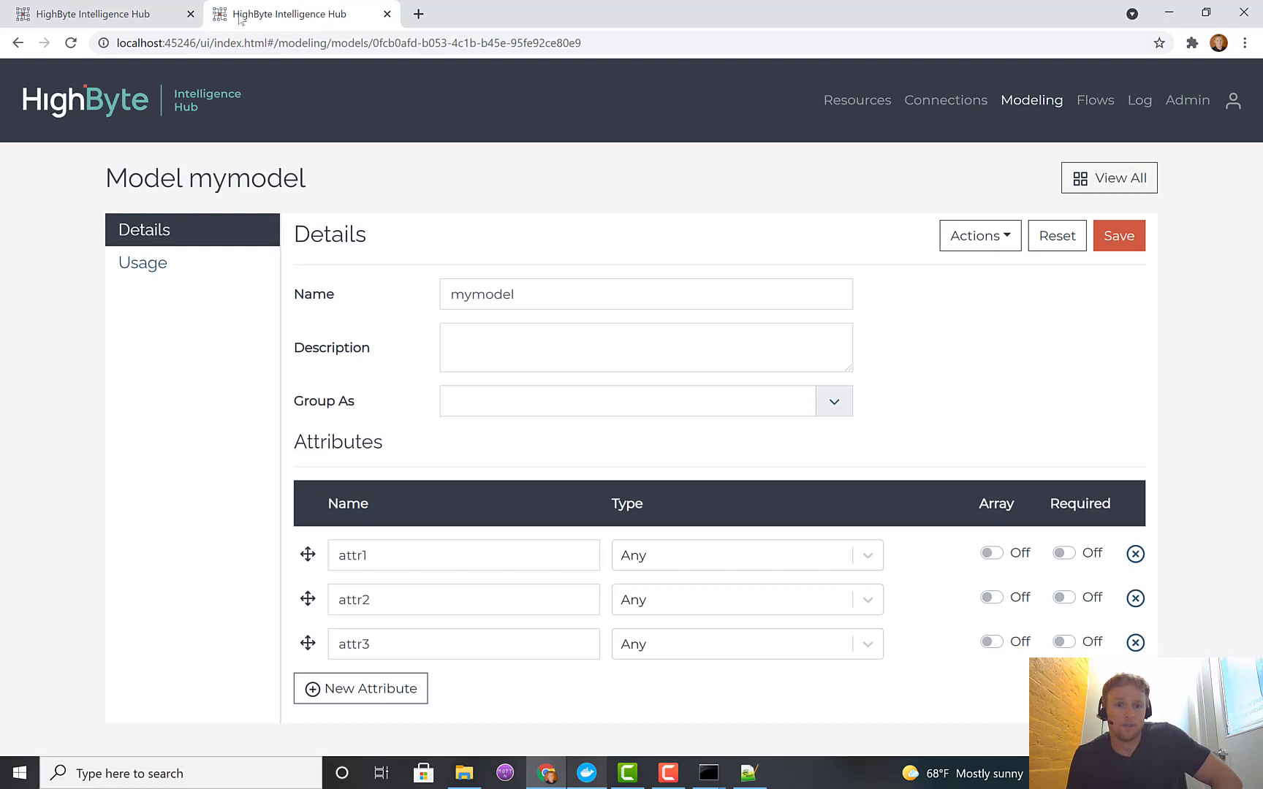
{"action": "left_click", "coordinate": [121, 22]}
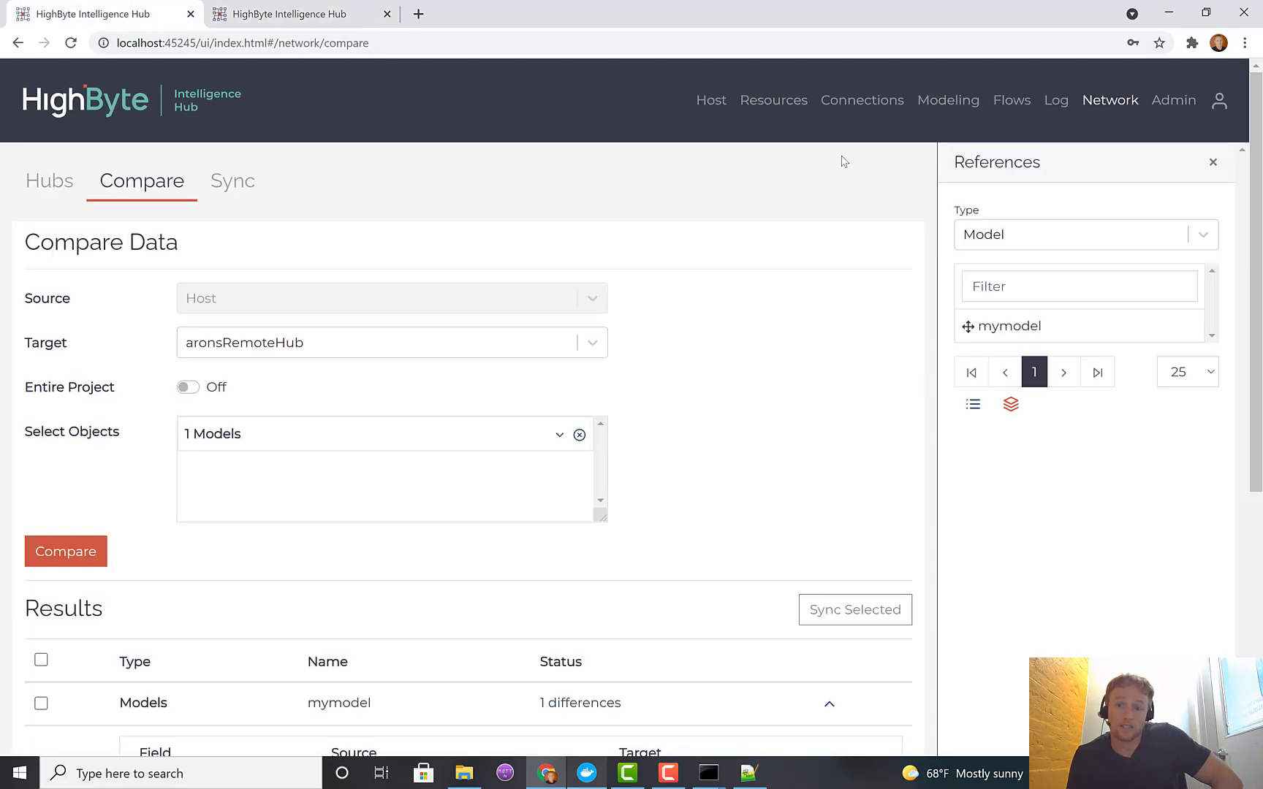
{"action": "left_click", "coordinate": [712, 102]}
{"action": "left_click", "coordinate": [687, 174]}
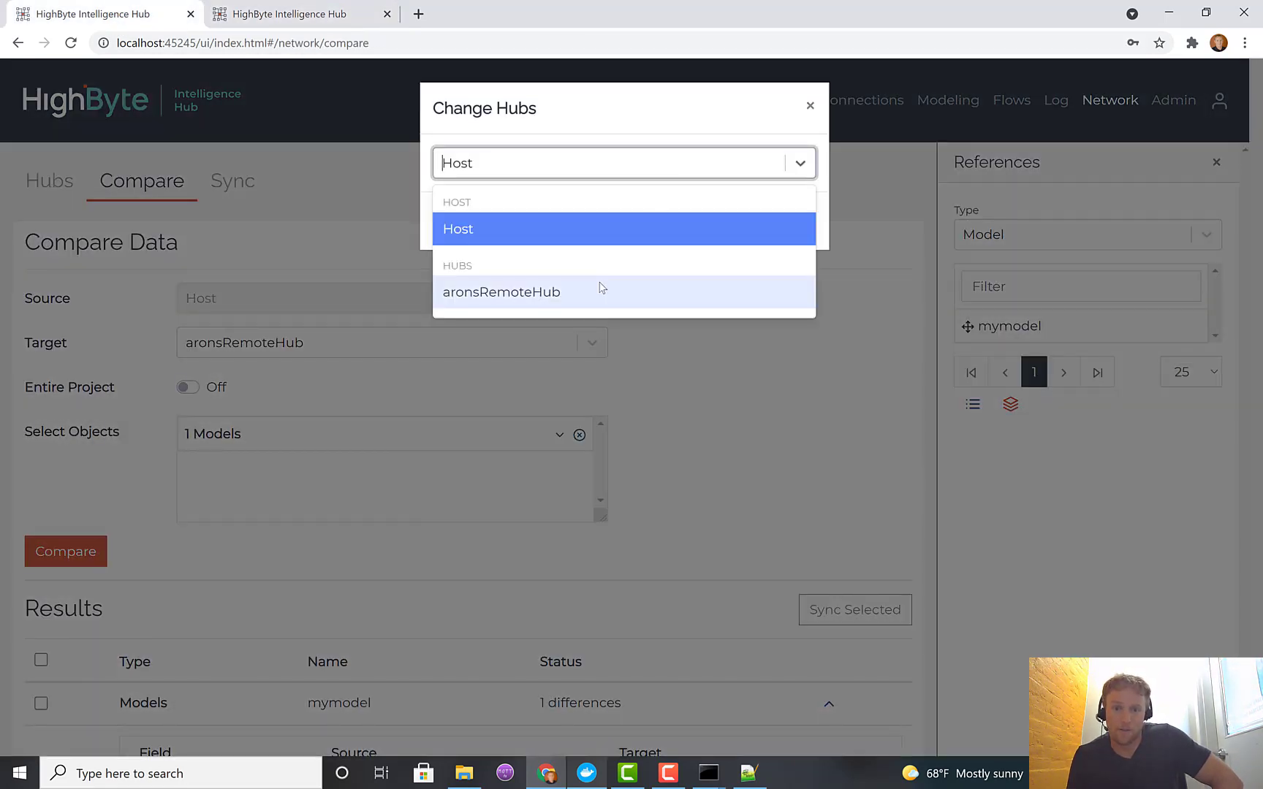
{"action": "left_click", "coordinate": [598, 288]}
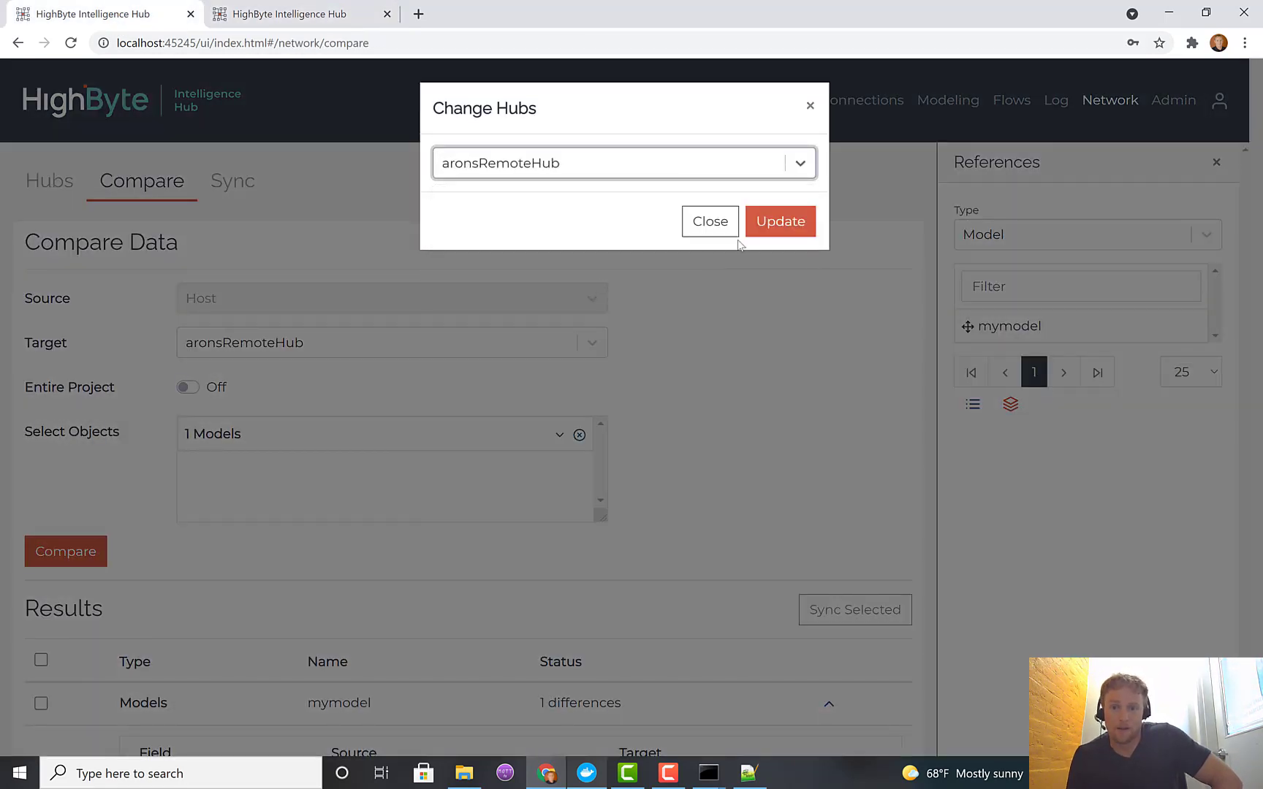
{"action": "left_click", "coordinate": [777, 226]}
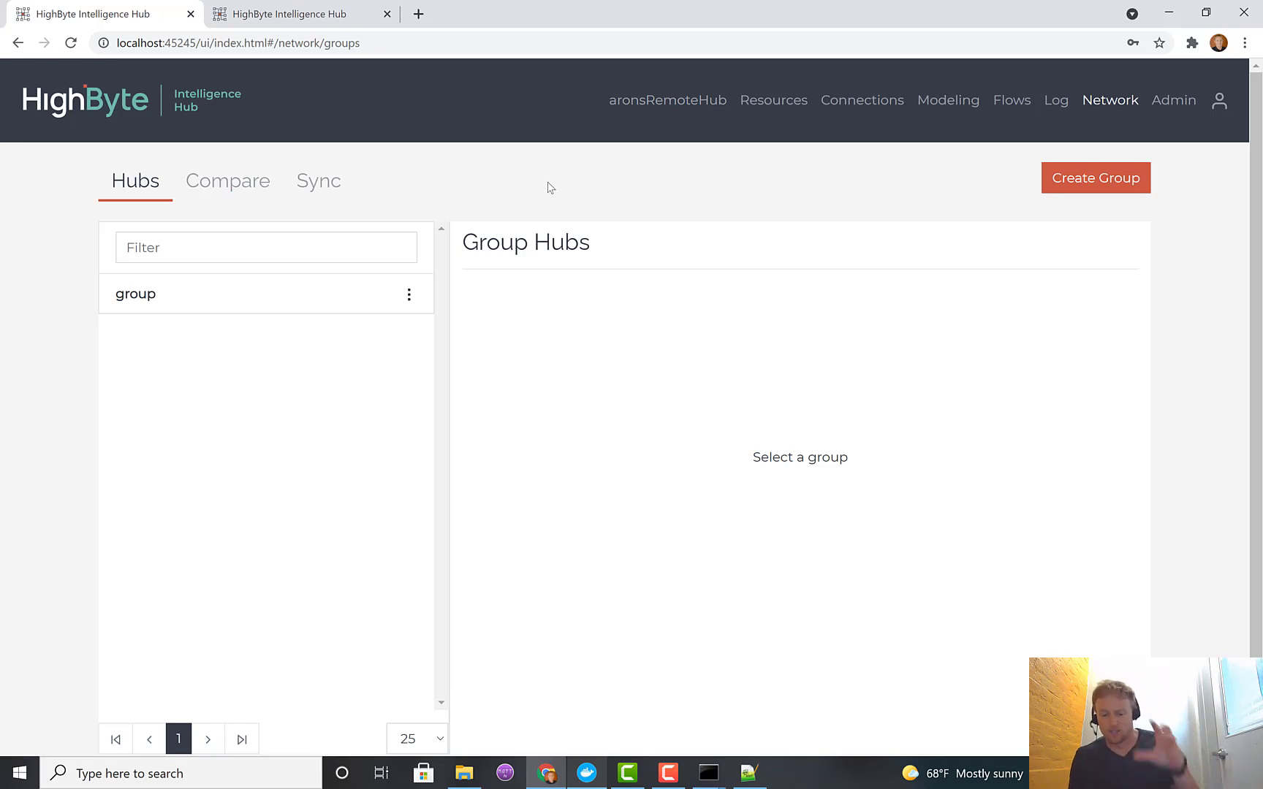
{"action": "left_click", "coordinate": [936, 113]}
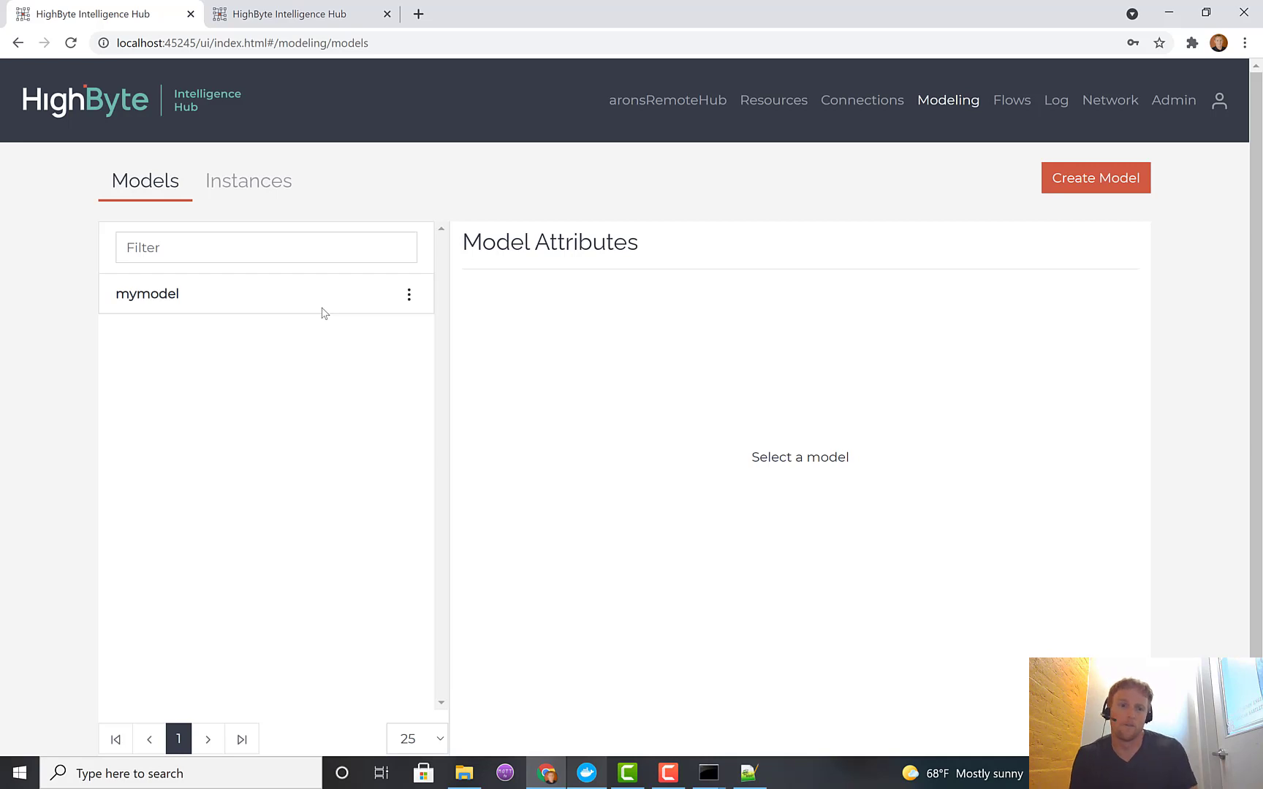
{"action": "left_click", "coordinate": [308, 22]}
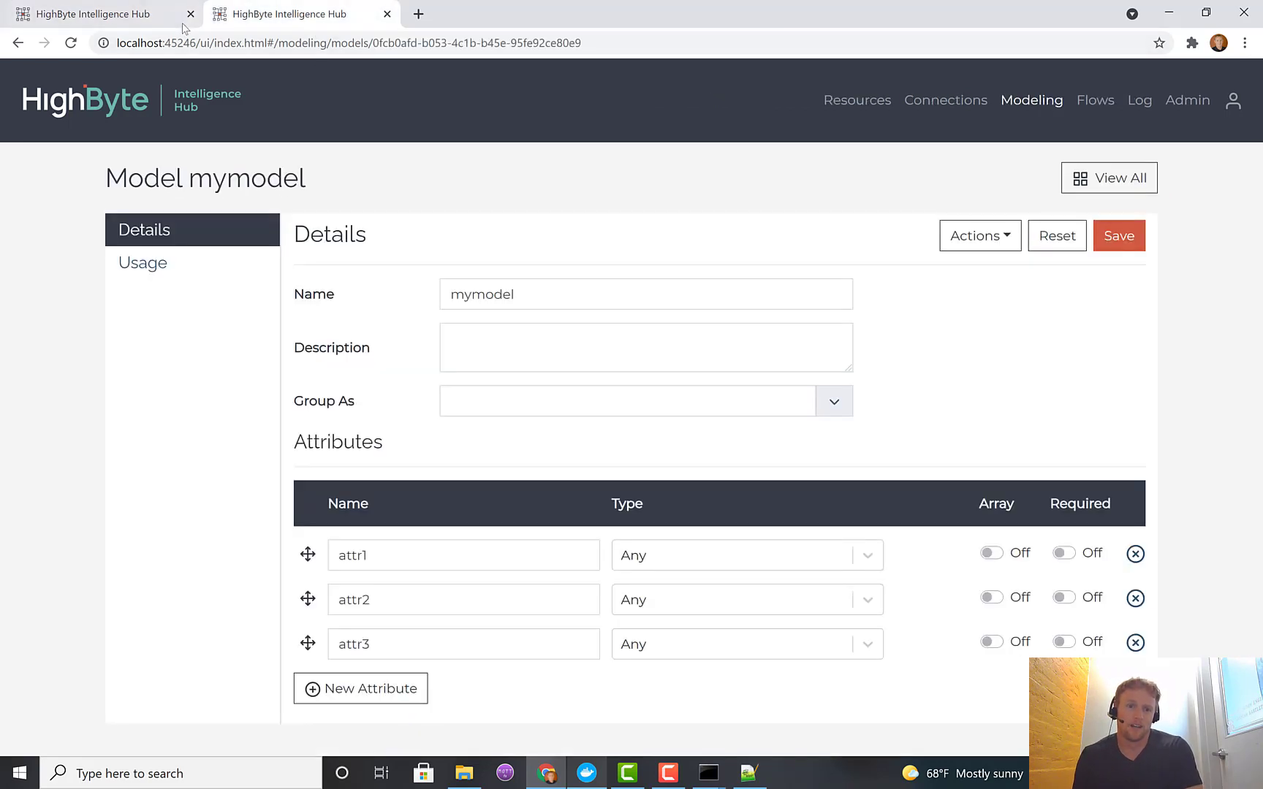
{"action": "left_click", "coordinate": [117, 14]}
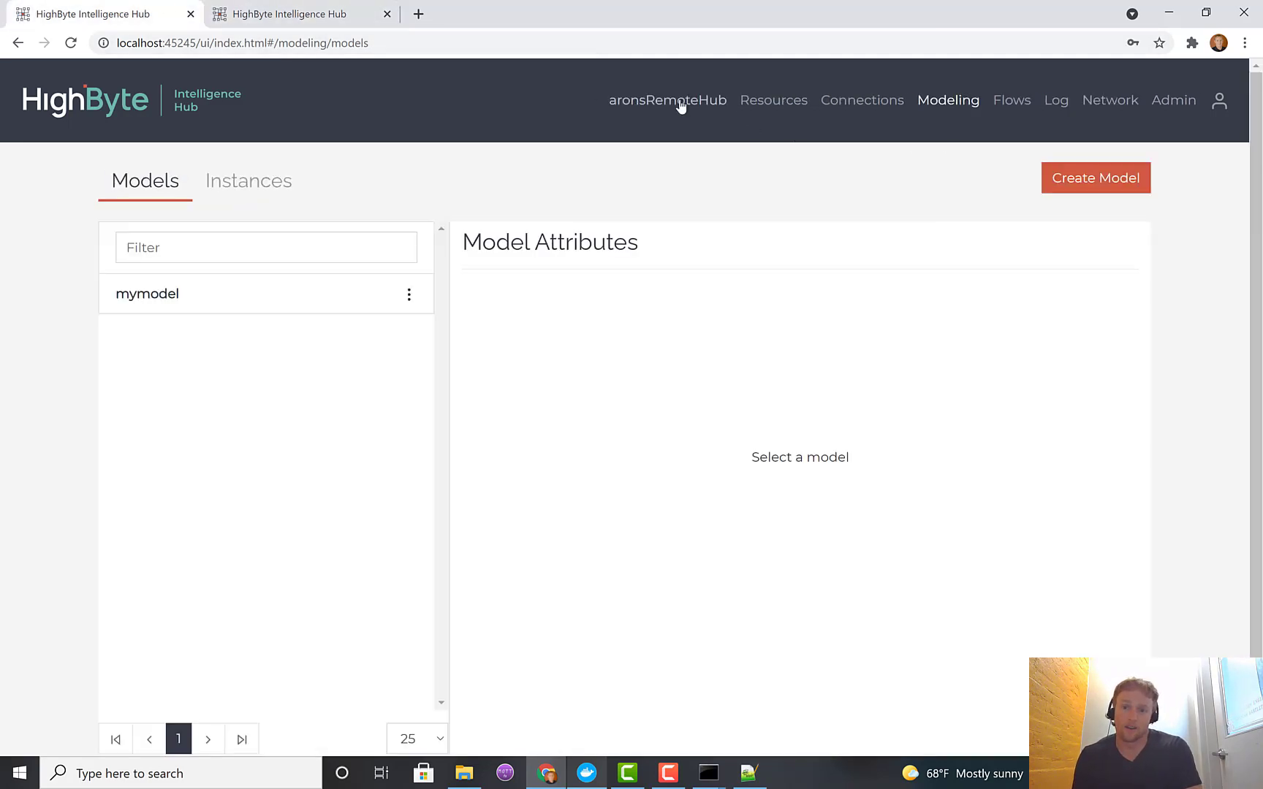
Review the remote hub's runtime log from the central session, examining the newest audit entry about mymodel
{"action": "left_click", "coordinate": [1056, 100]}
{"action": "left_click_drag", "start_coordinate": [525, 328], "coordinate": [826, 476]}
{"action": "left_click", "coordinate": [786, 527]}
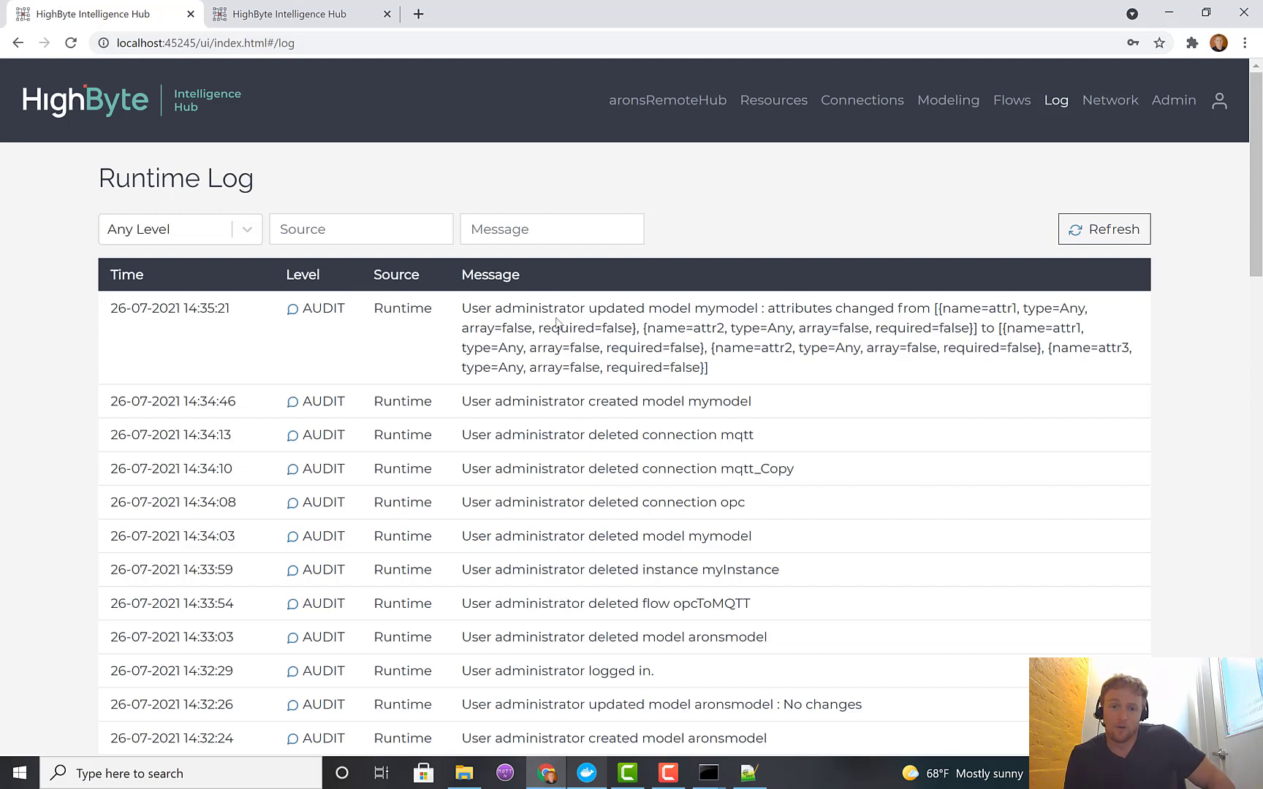
{"action": "left_click_drag", "start_coordinate": [527, 310], "coordinate": [642, 314]}
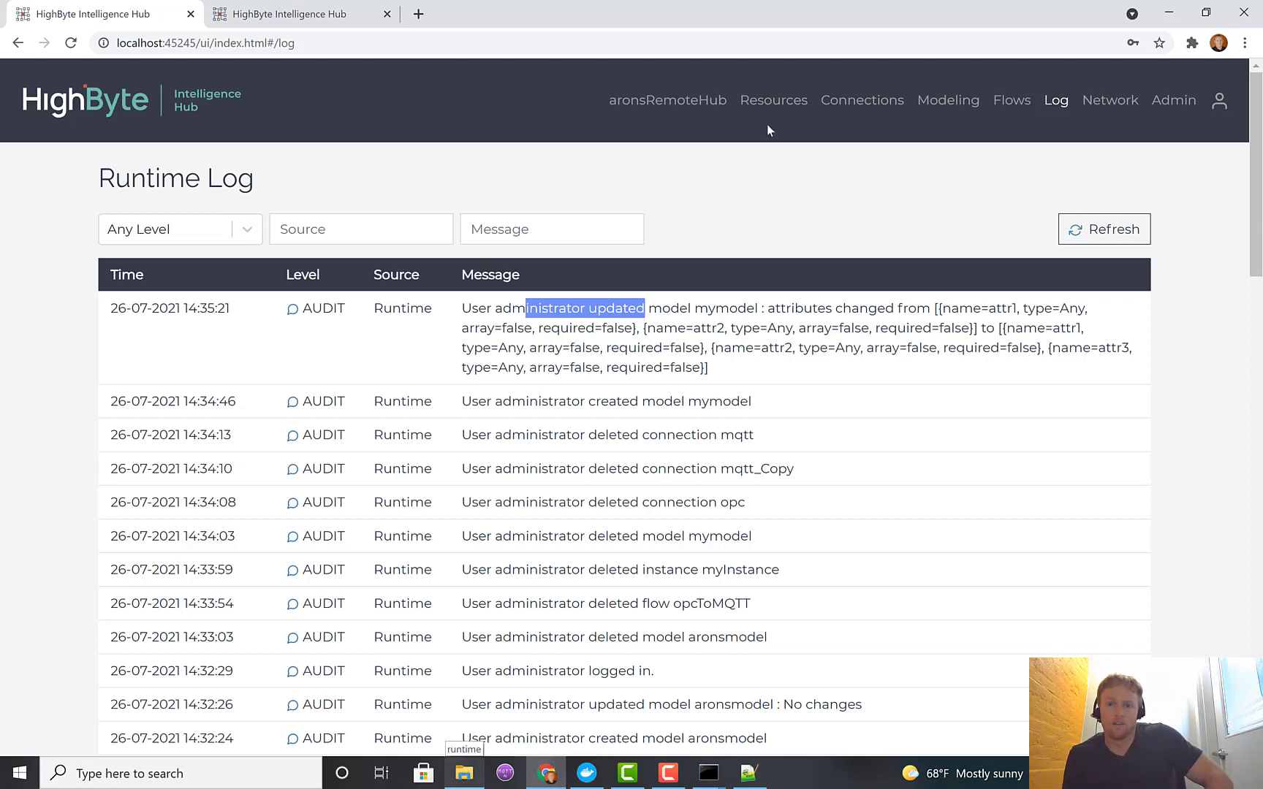
Open the network group named group and view its hubs page with the remote hub's connection details
{"action": "left_click", "coordinate": [1098, 103]}
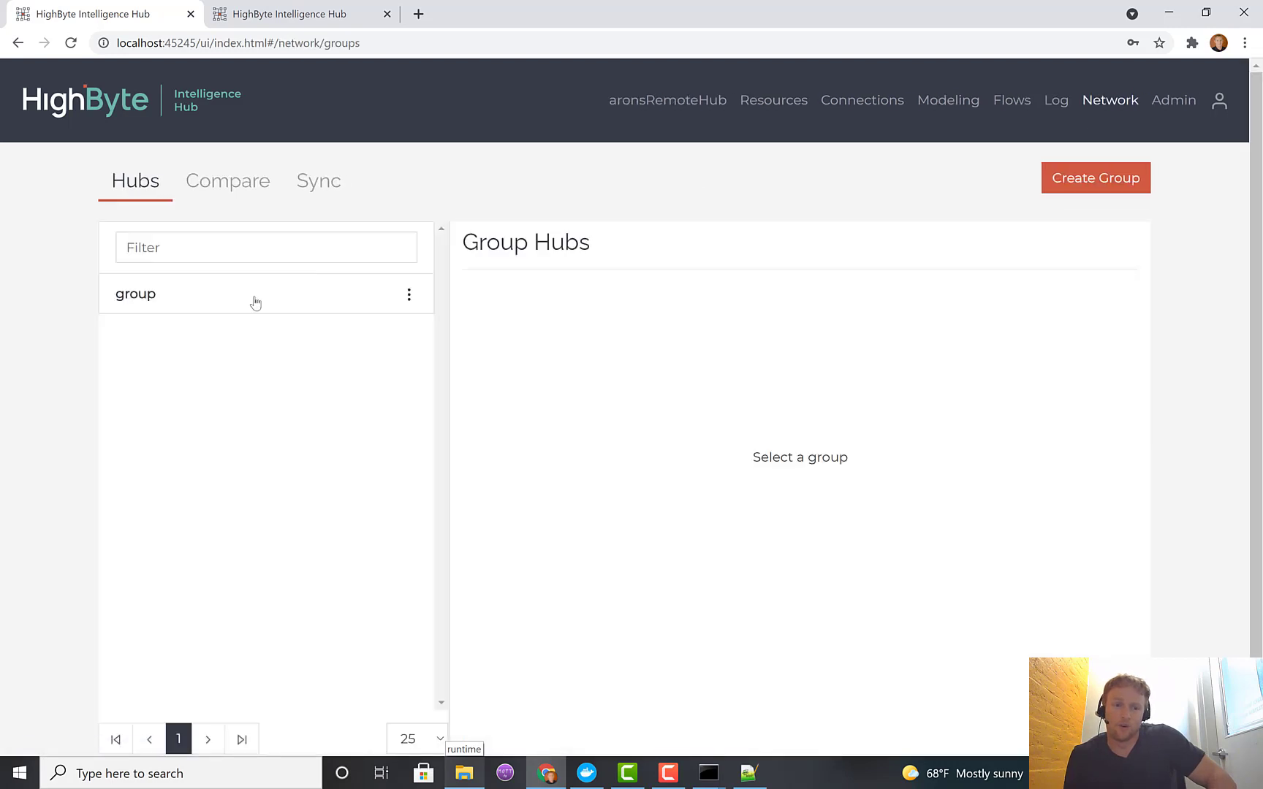
{"action": "left_click", "coordinate": [179, 300]}
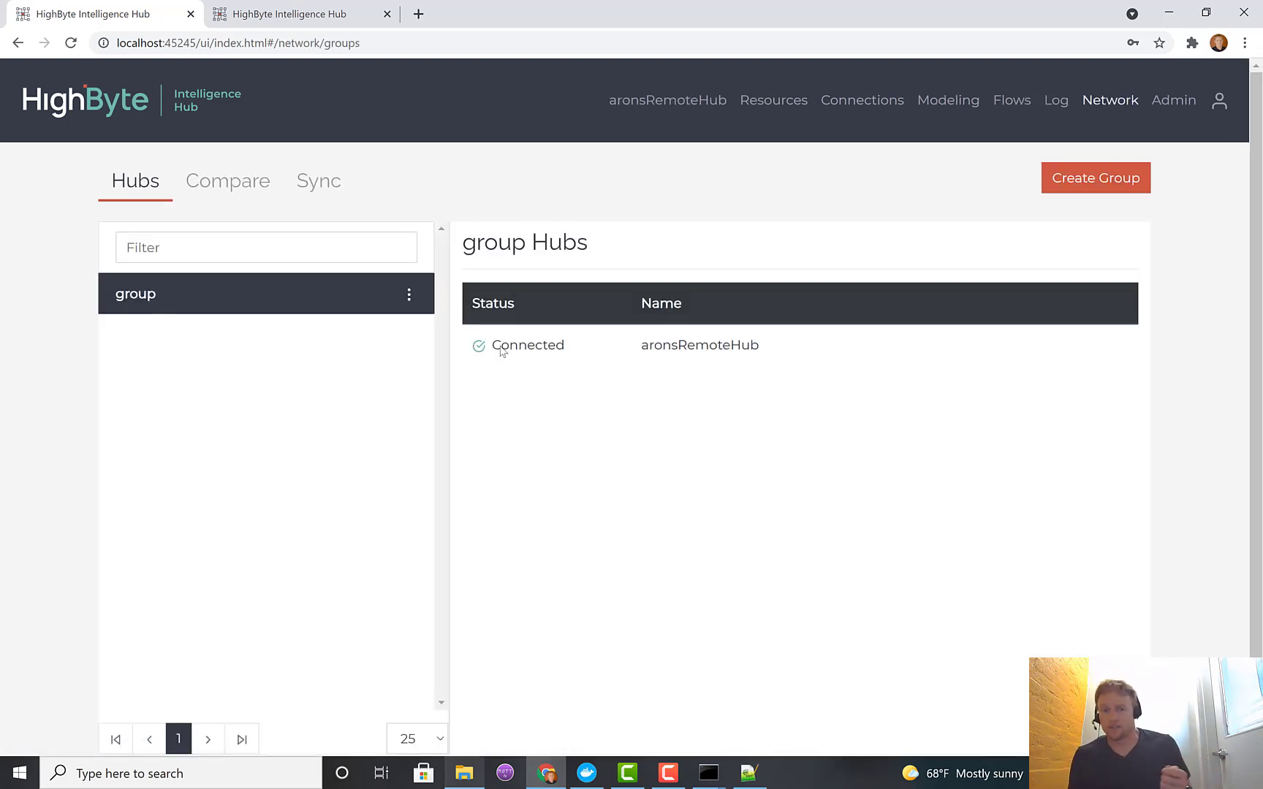
{"action": "double_click", "coordinate": [334, 302]}
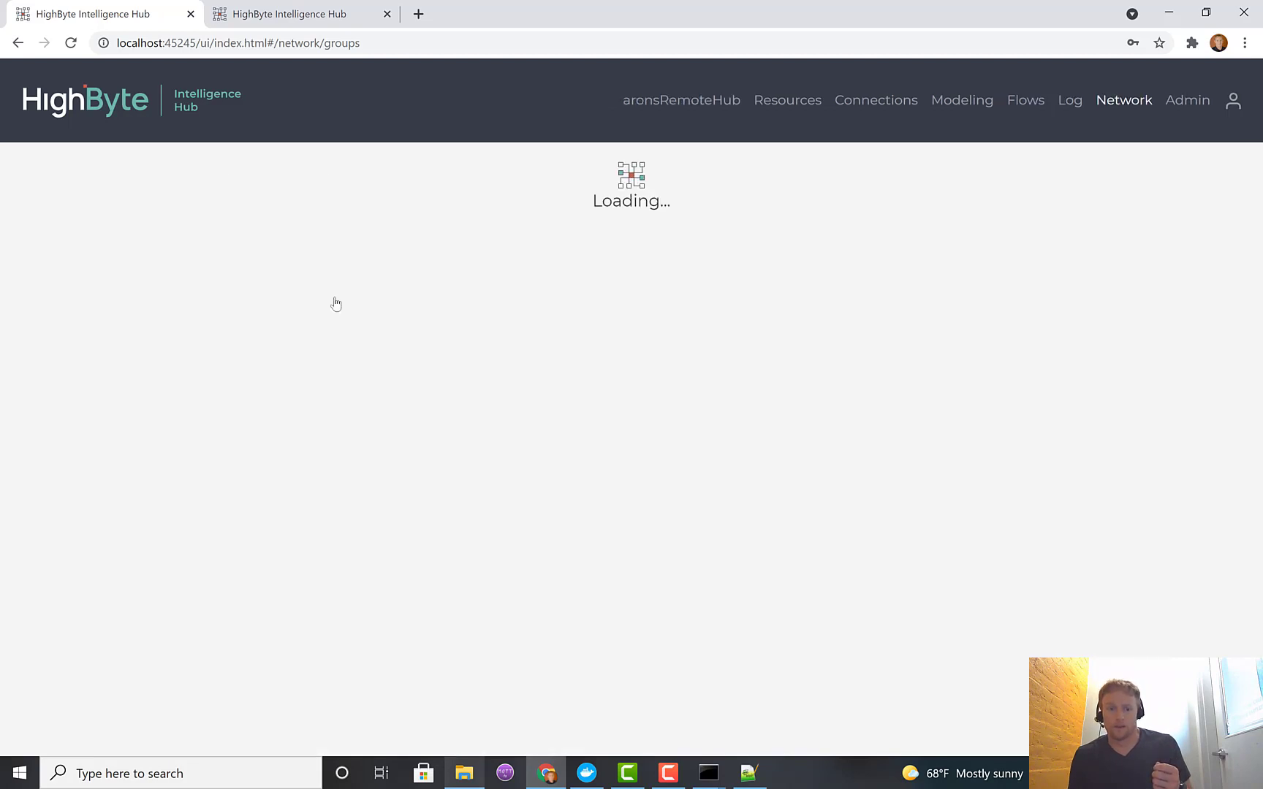
{"action": "left_click", "coordinate": [138, 265]}
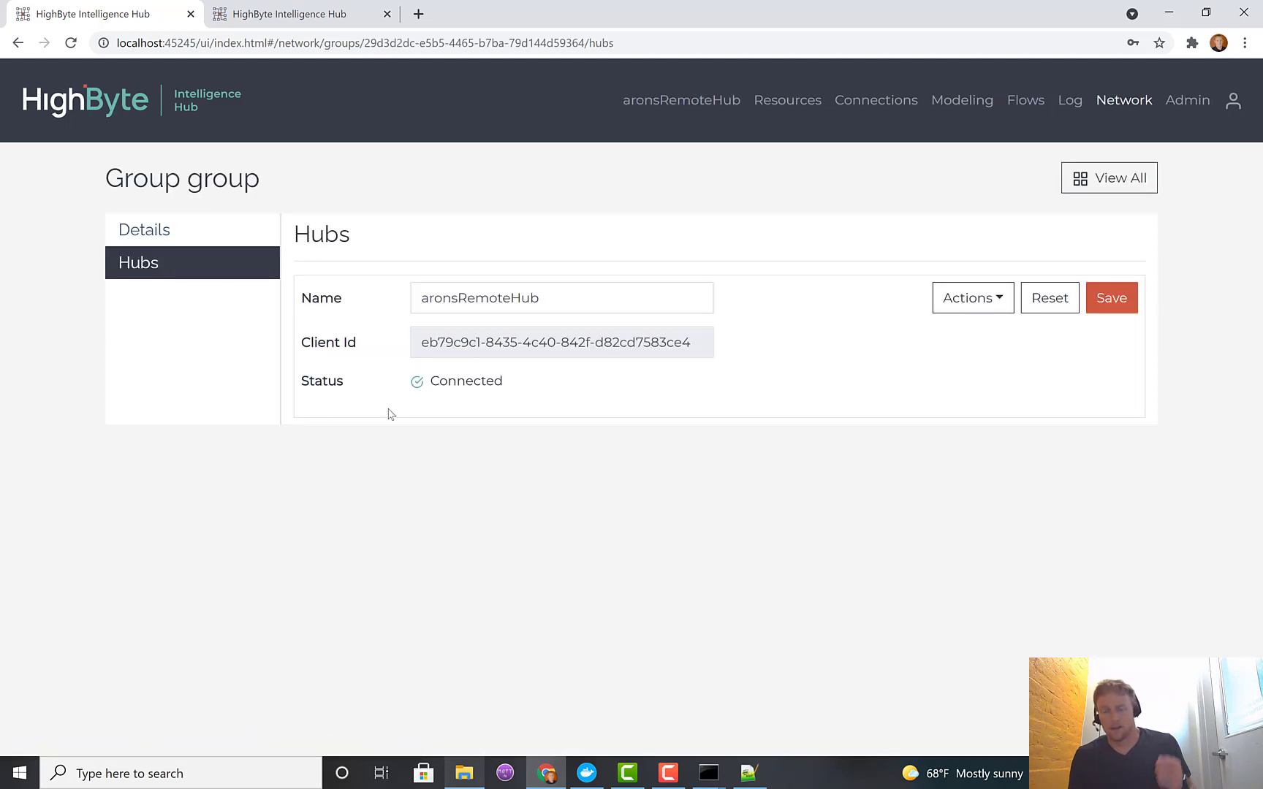